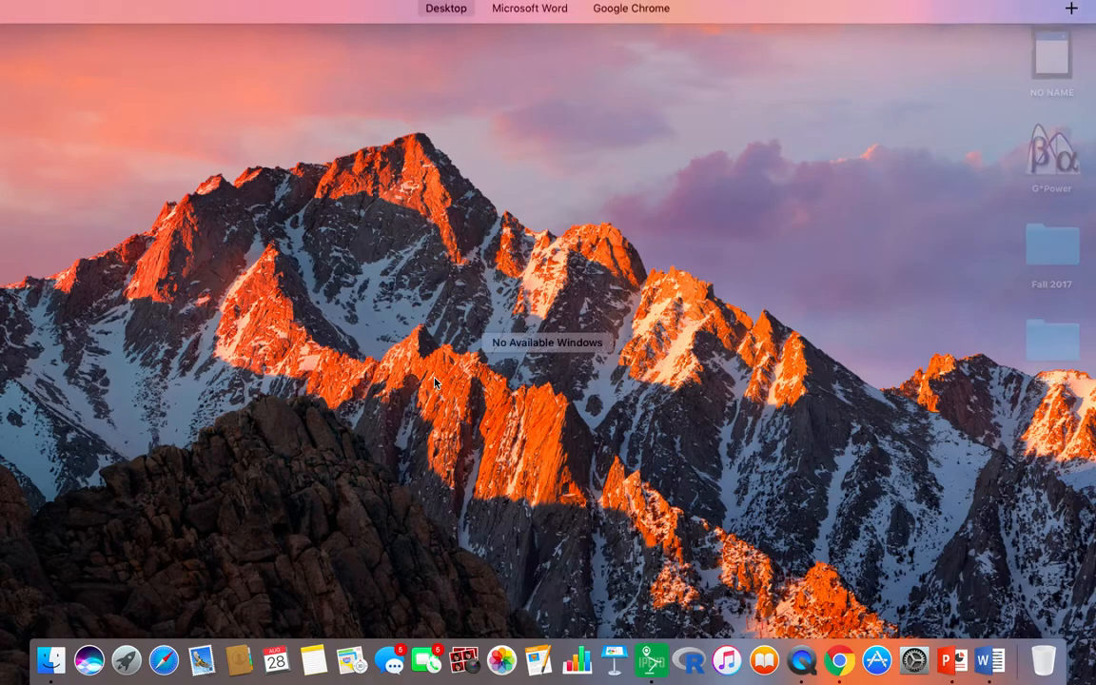
In Google Chrome, download the Belief, Party, and Gender file from the Instructional Videos for August 28th folder and open it in Excel
left_click(626, 60)
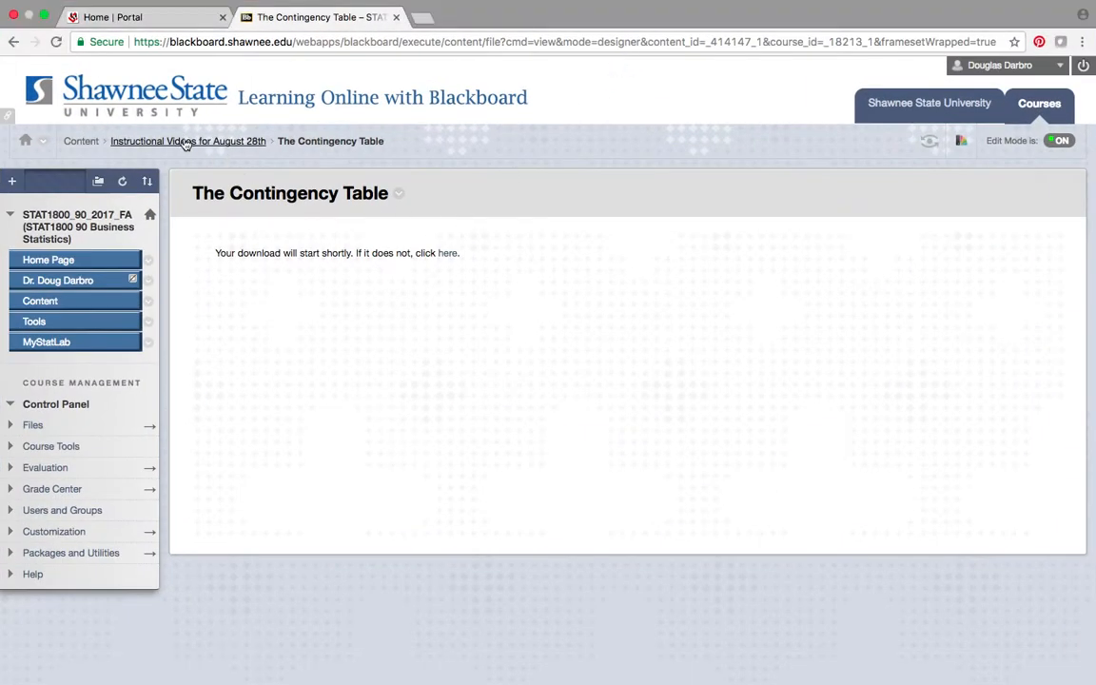
left_click(187, 142)
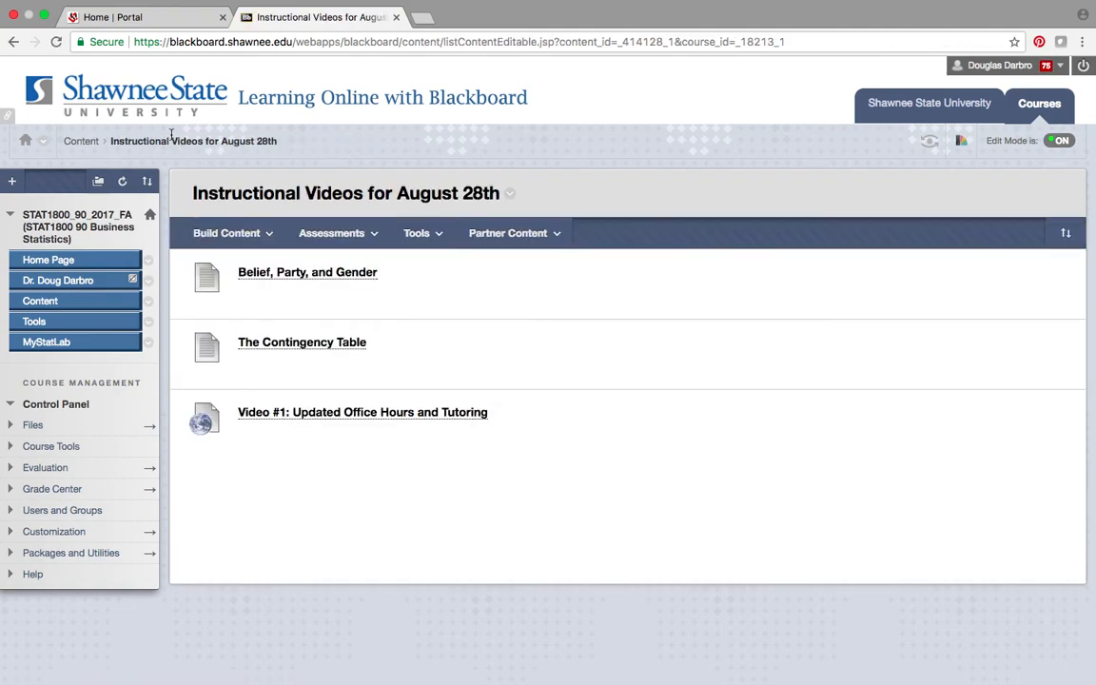
left_click(228, 233)
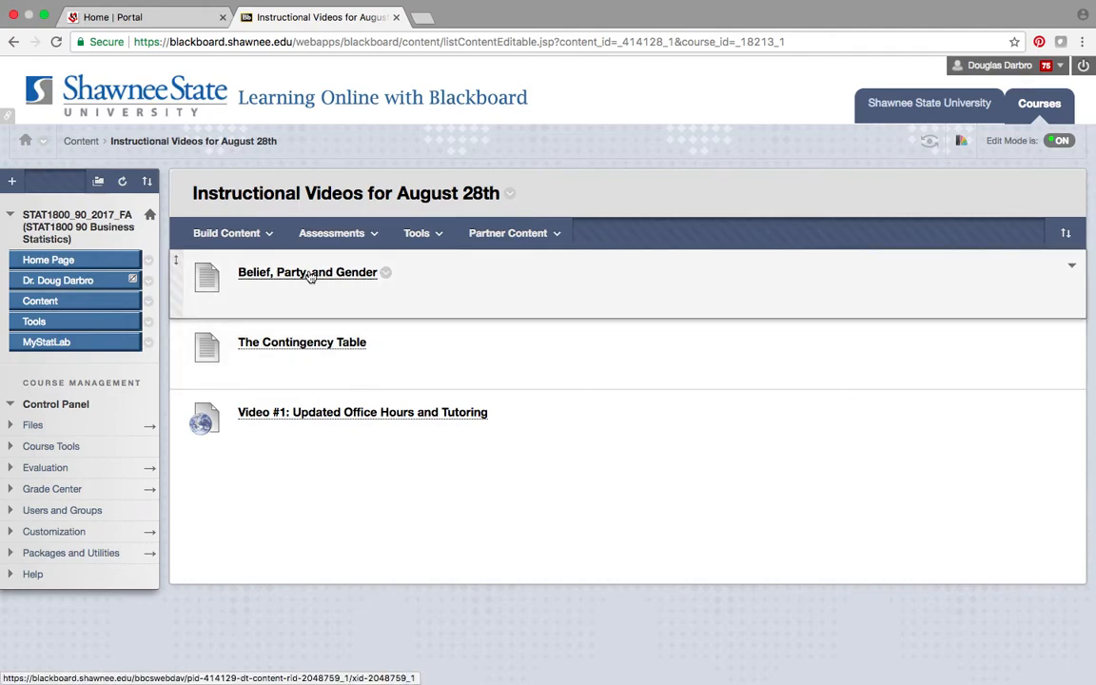
left_click(310, 275)
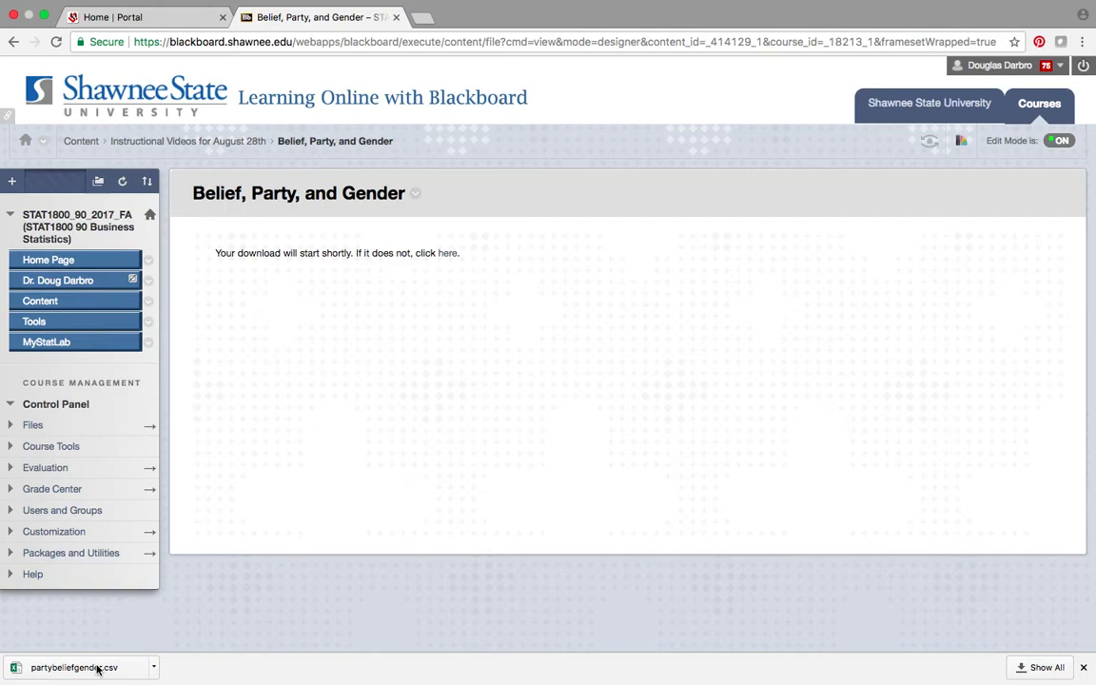
left_click(97, 669)
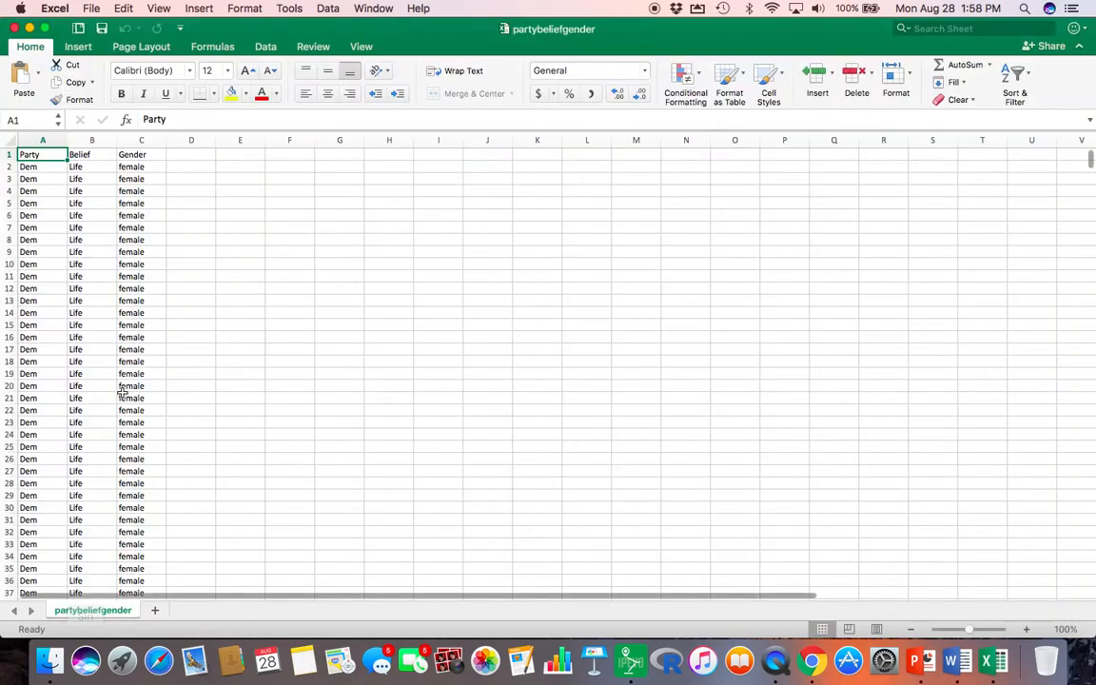
Enlarge the worksheet view to 150% and show the workbook in full screen
left_click(1026, 631)
left_click(1026, 630)
left_click(1026, 631)
left_click(1026, 628)
left_click(1027, 629)
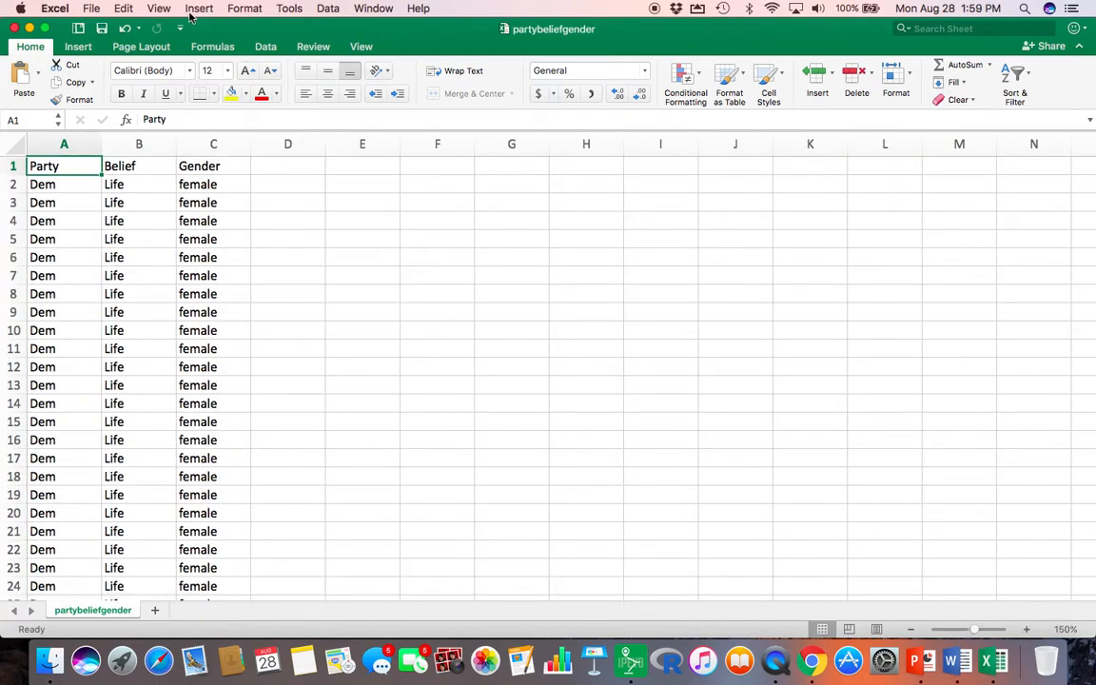
left_click(155, 14)
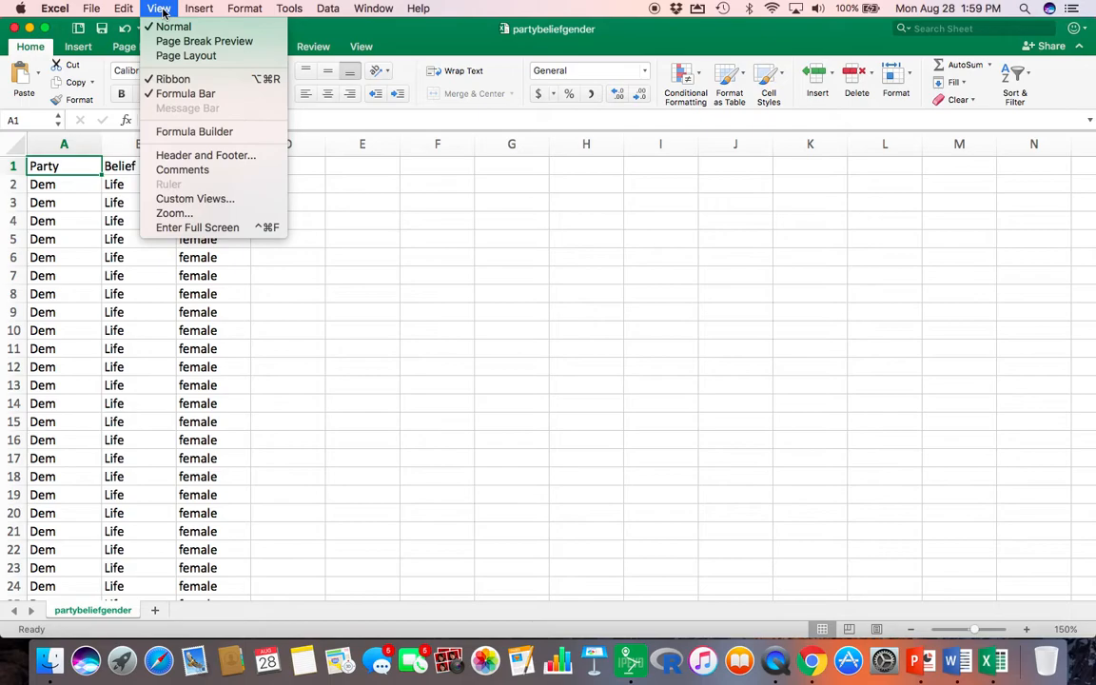
left_click(198, 228)
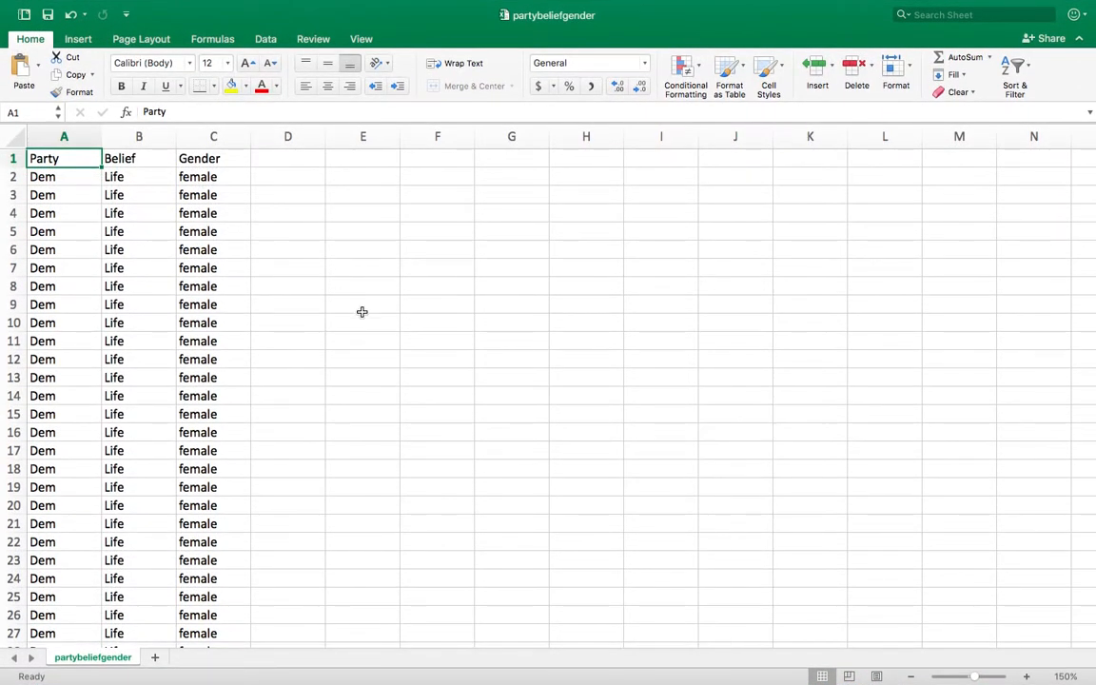
Examine the header row and the kinds of entries listed under Party, Belief and Gender
left_click(12, 157)
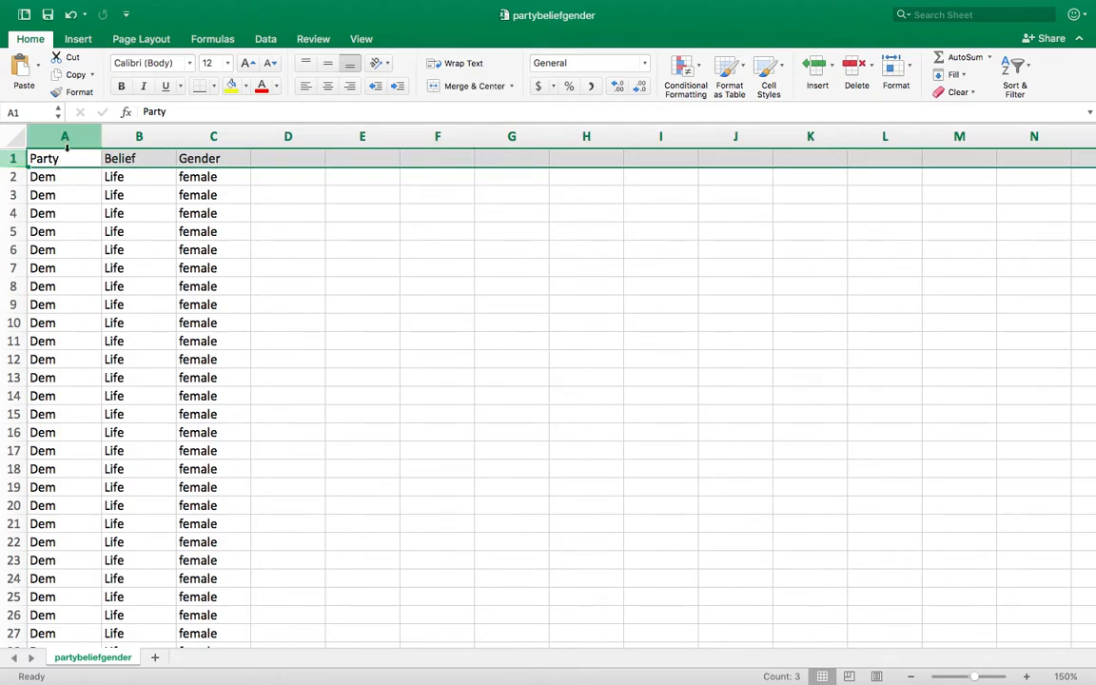
left_click(122, 159)
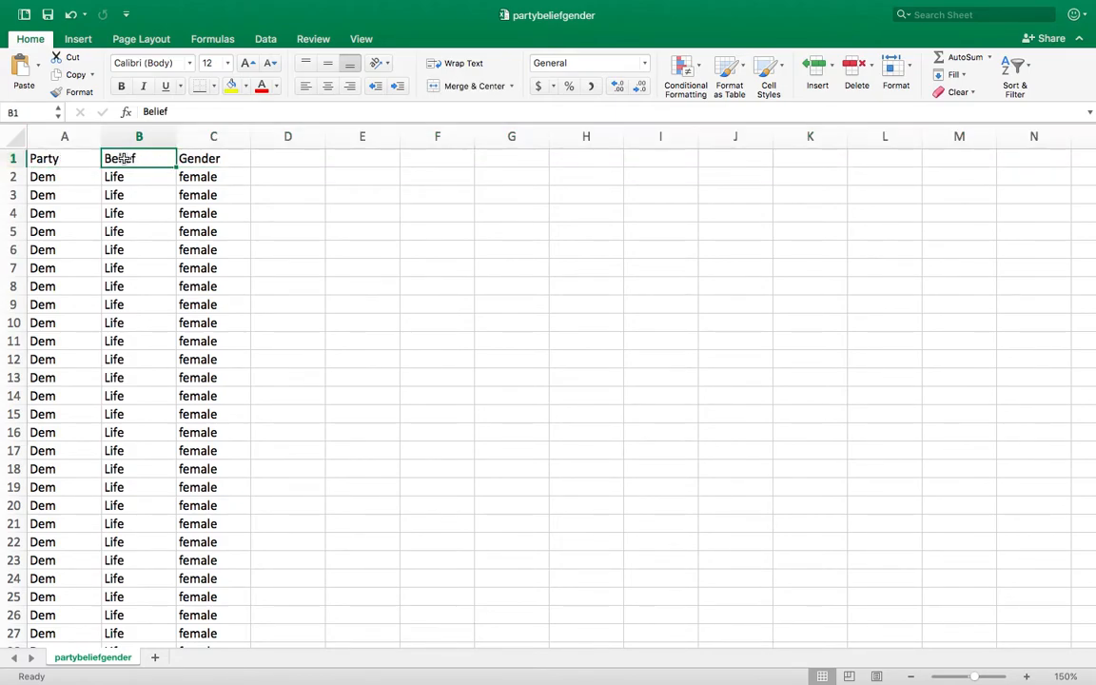
left_click(205, 159)
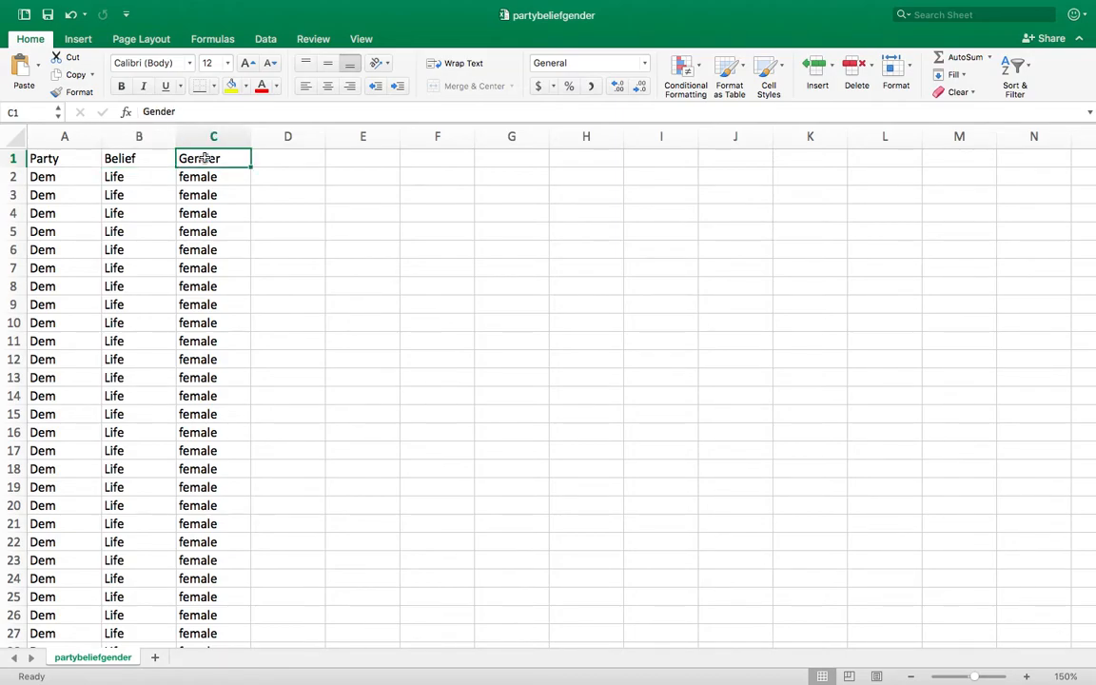
scroll(54, 343, "down", 10)
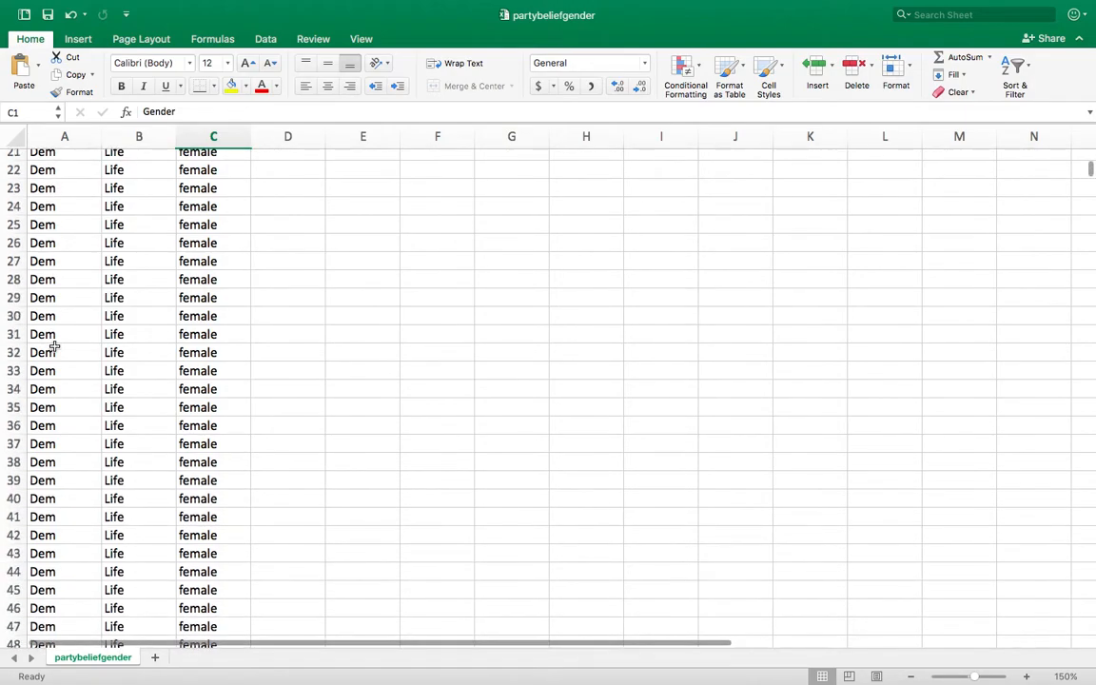
scroll(54, 348, "down", 20)
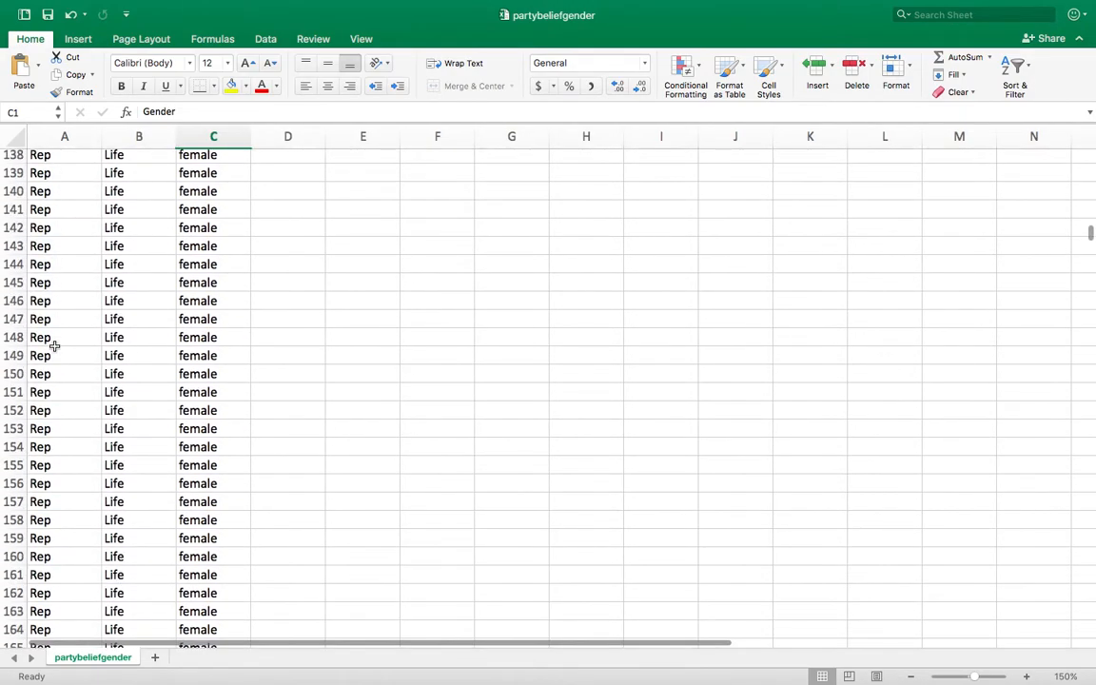
scroll(54, 346, "down", 10)
scroll(54, 345, "up", 20)
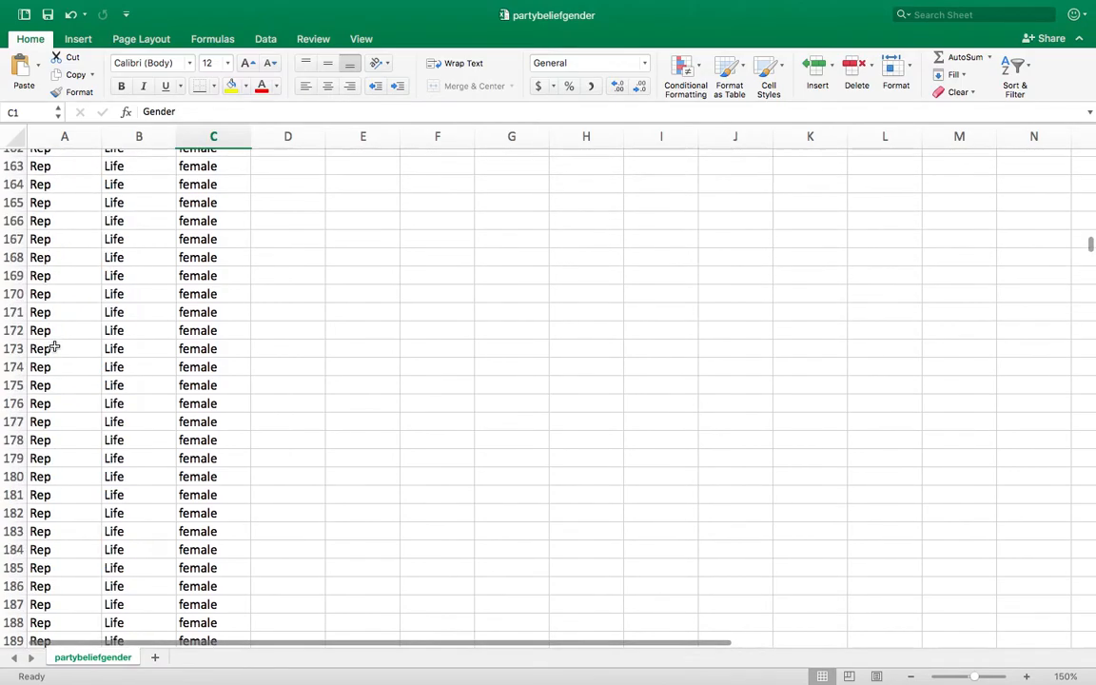
scroll(54, 344, "up", 20)
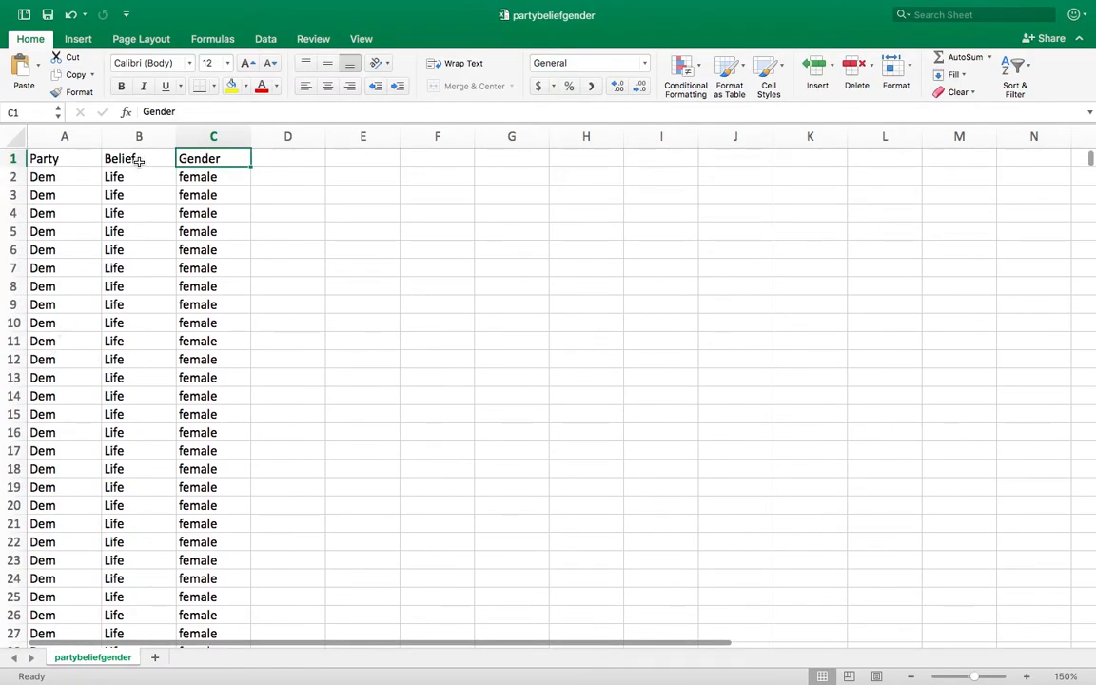
scroll(130, 249, "down", 12)
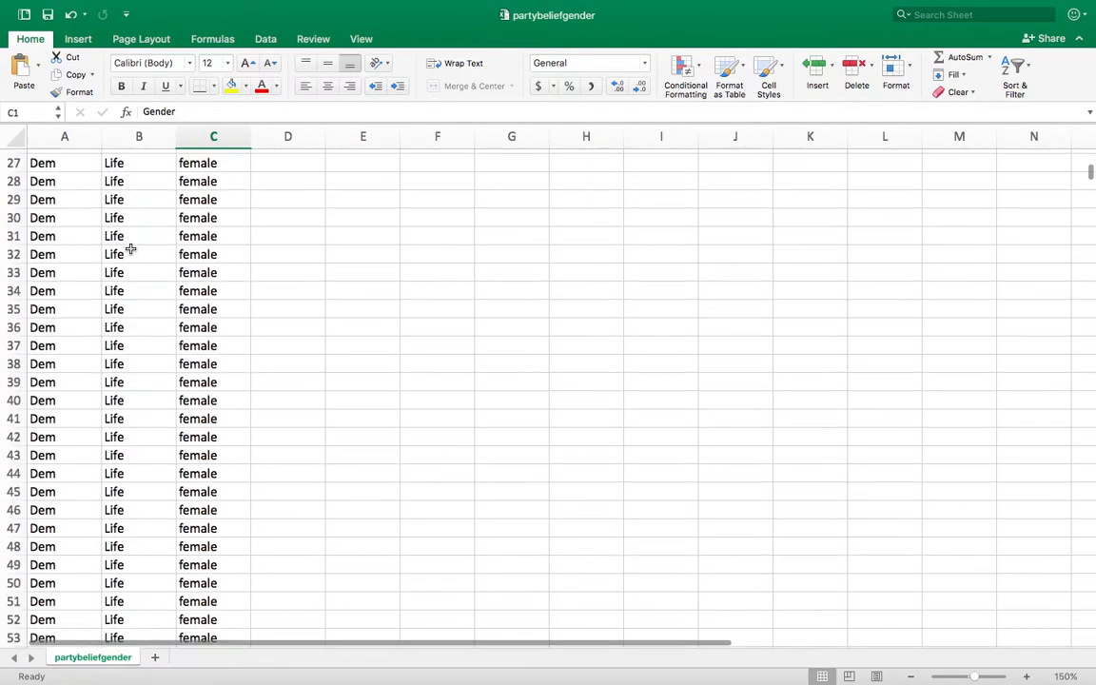
scroll(131, 249, "up", 12)
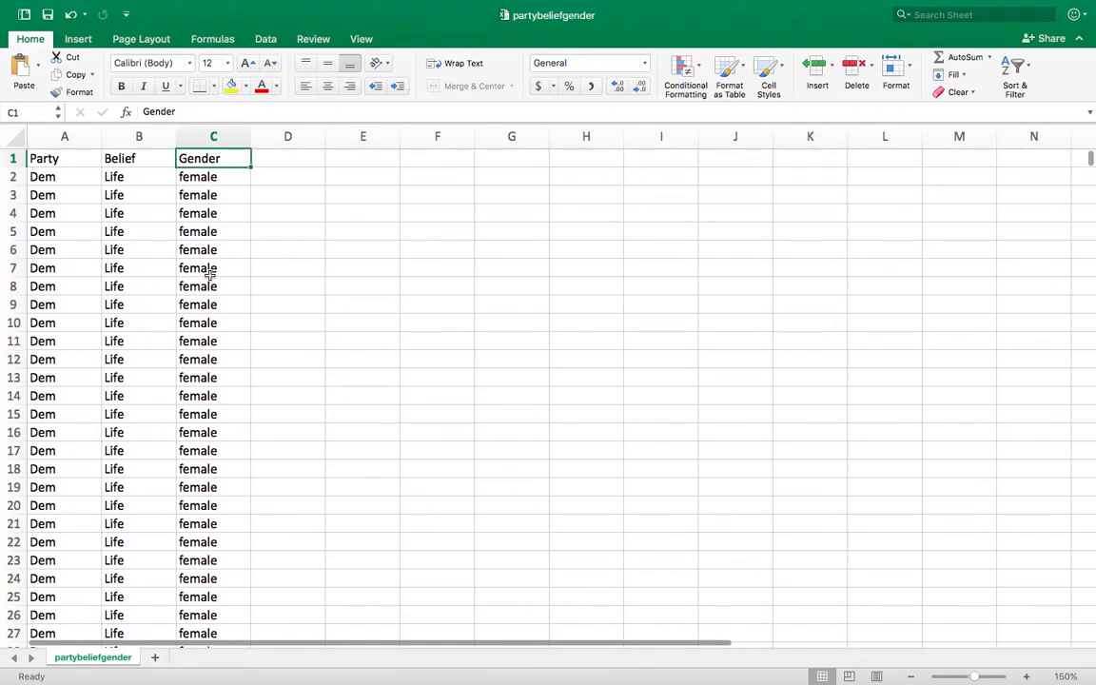
scroll(197, 357, "down", 3)
scroll(197, 356, "up", 3)
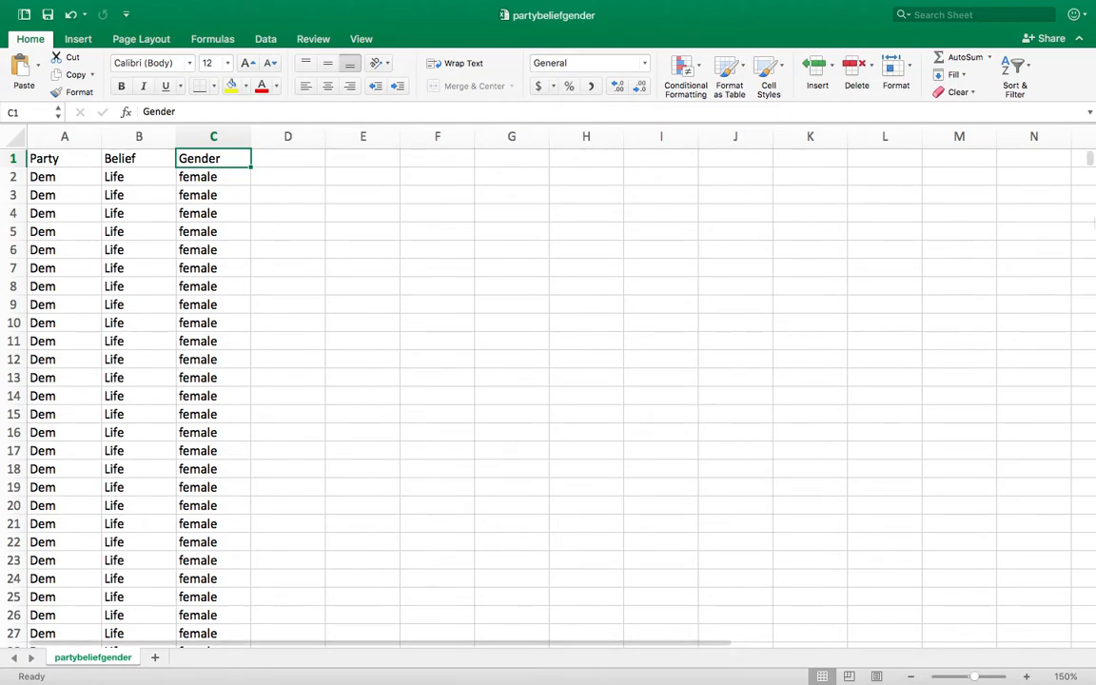
Look through all the records down to the last filled row, and return to the header row
scroll(472, 435, "down", 20)
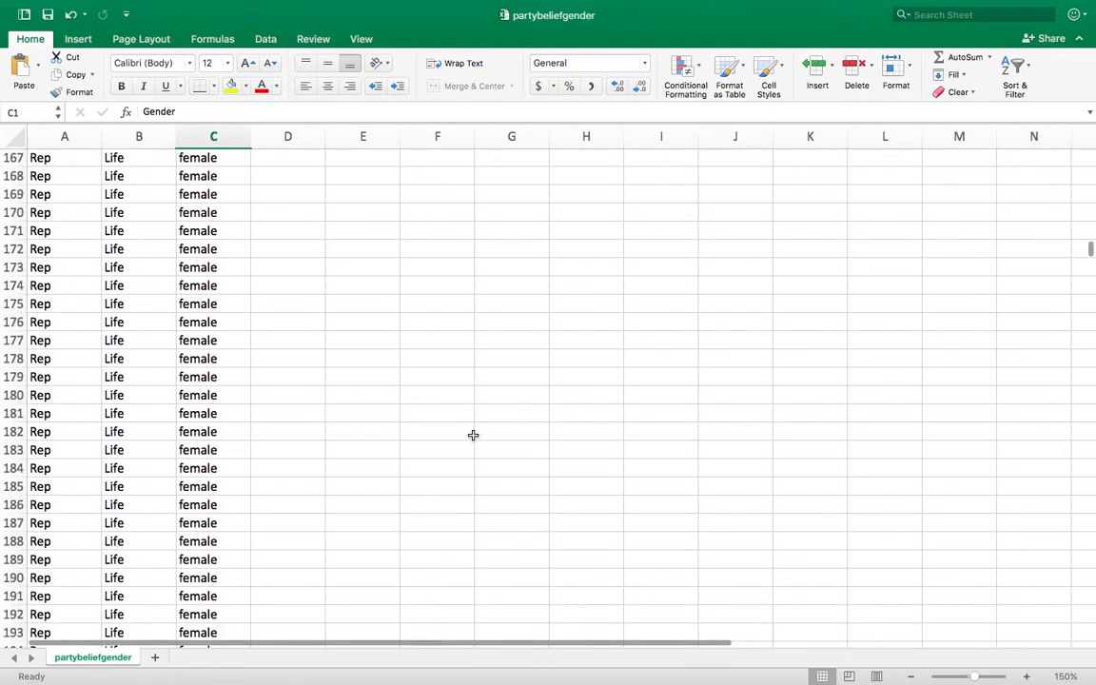
scroll(472, 435, "down", 20)
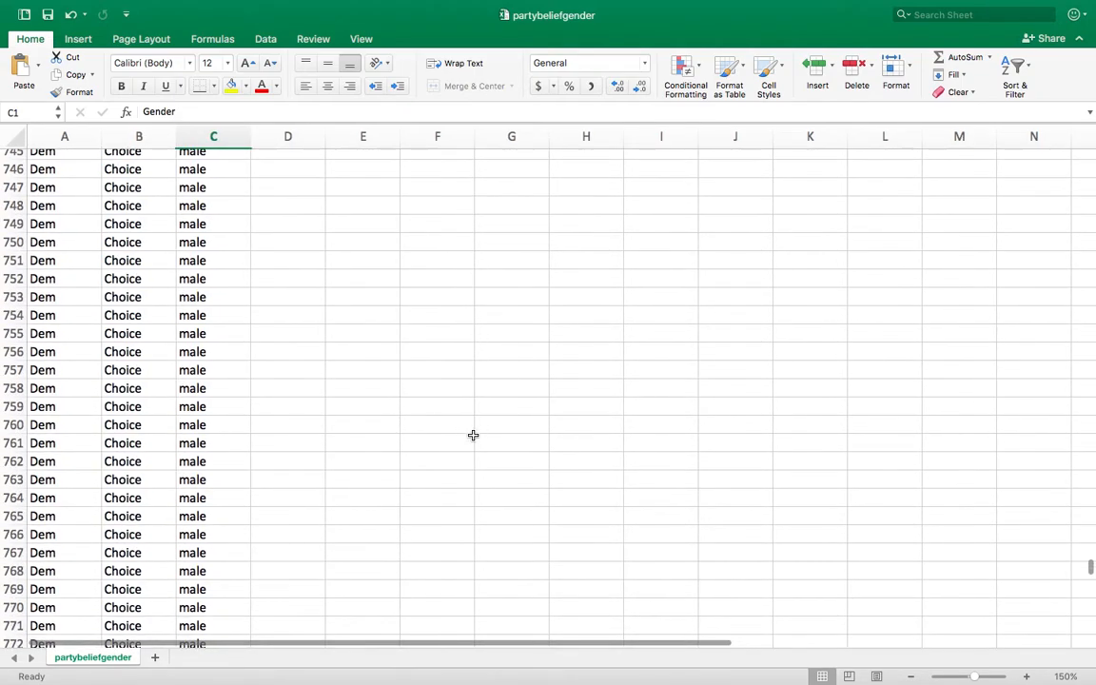
scroll(472, 435, "down", 20)
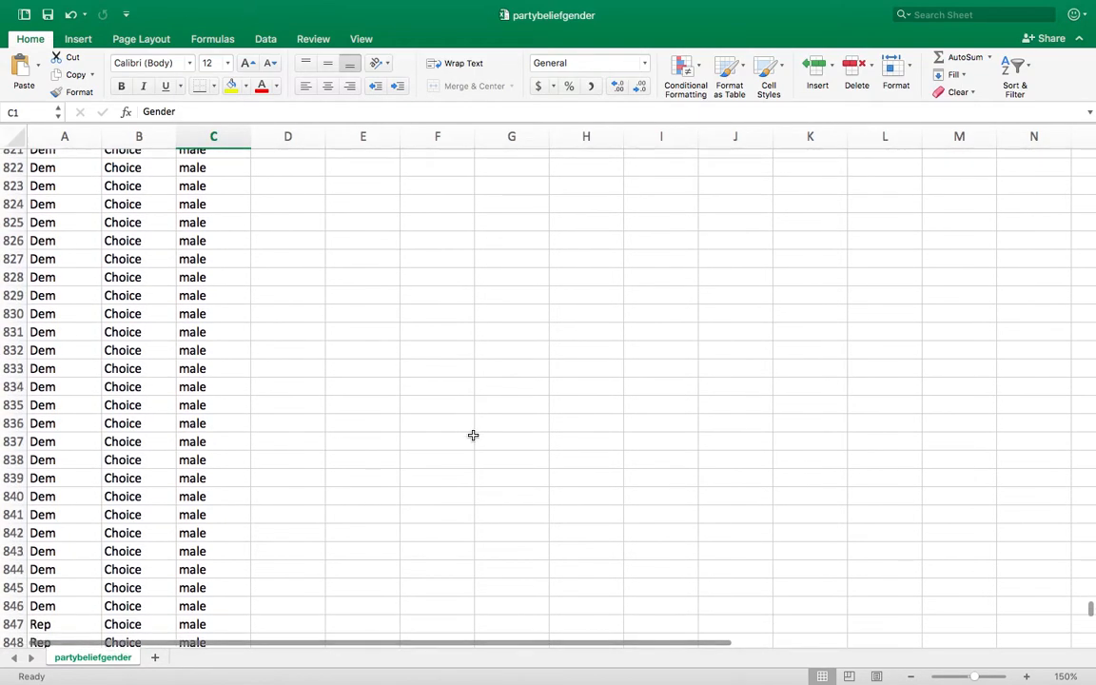
scroll(473, 435, "down", 8)
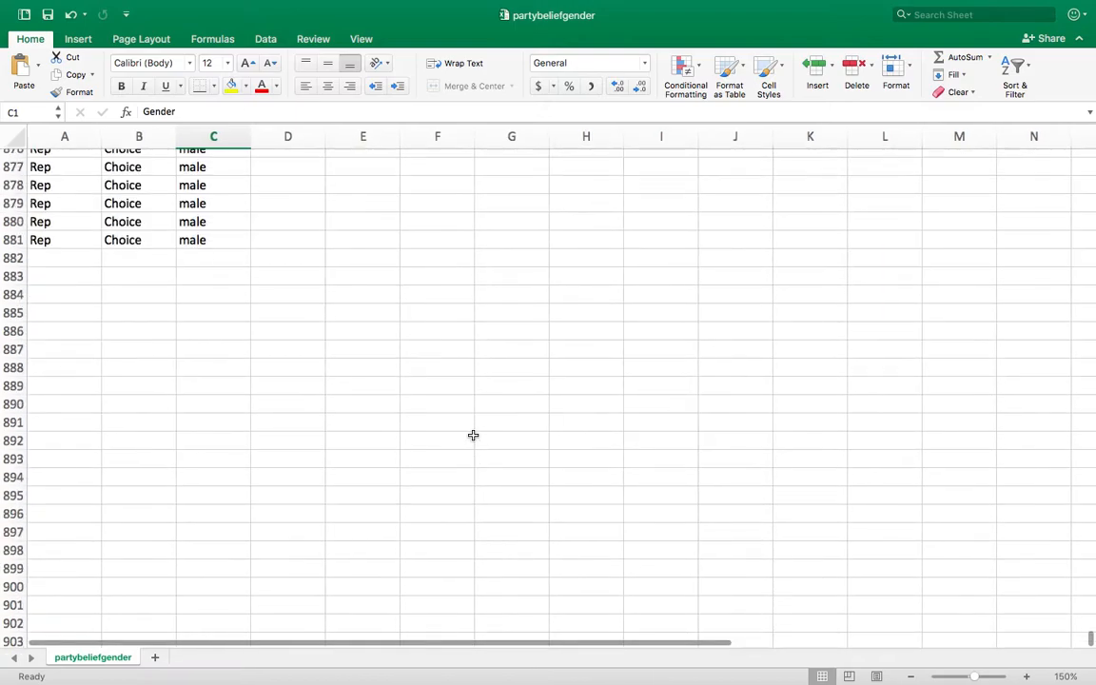
scroll(473, 434, "up", 20)
scroll(473, 435, "up", 20)
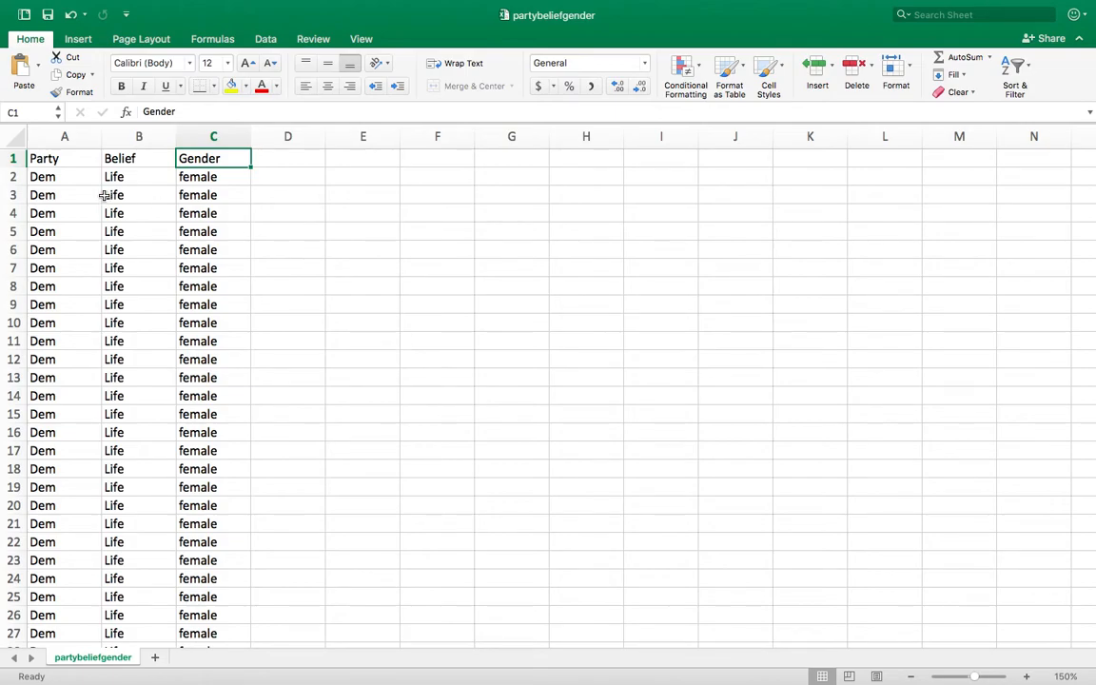
Review the header row and columns A to C as the variables Party, Belief and Gender
left_click(11, 158)
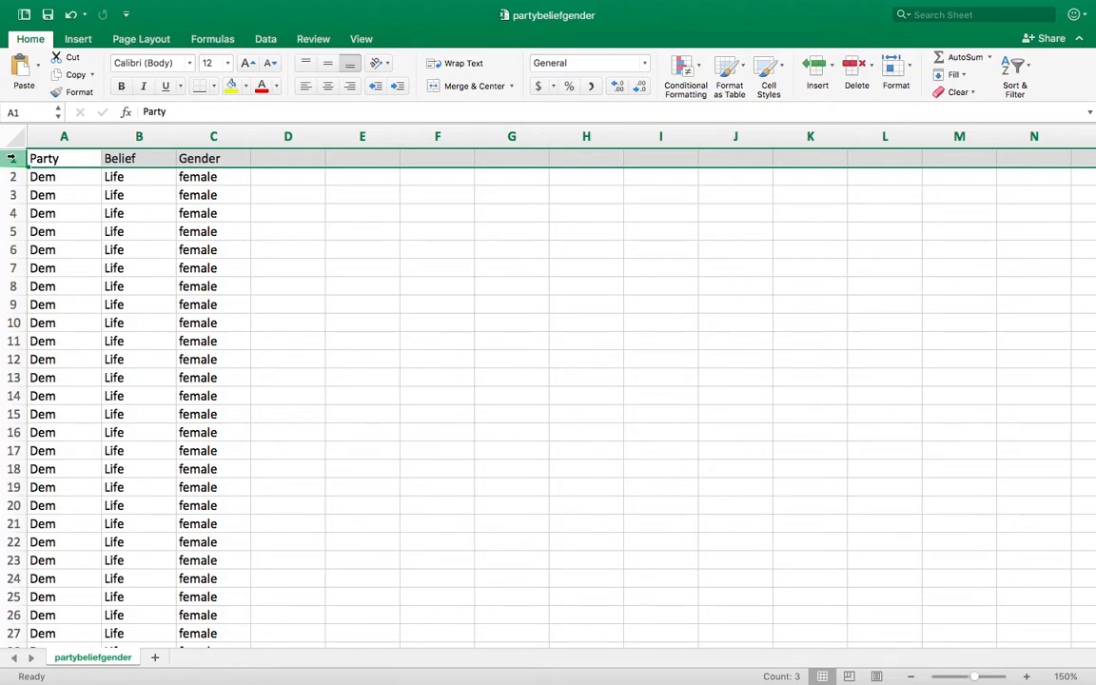
left_click(65, 159)
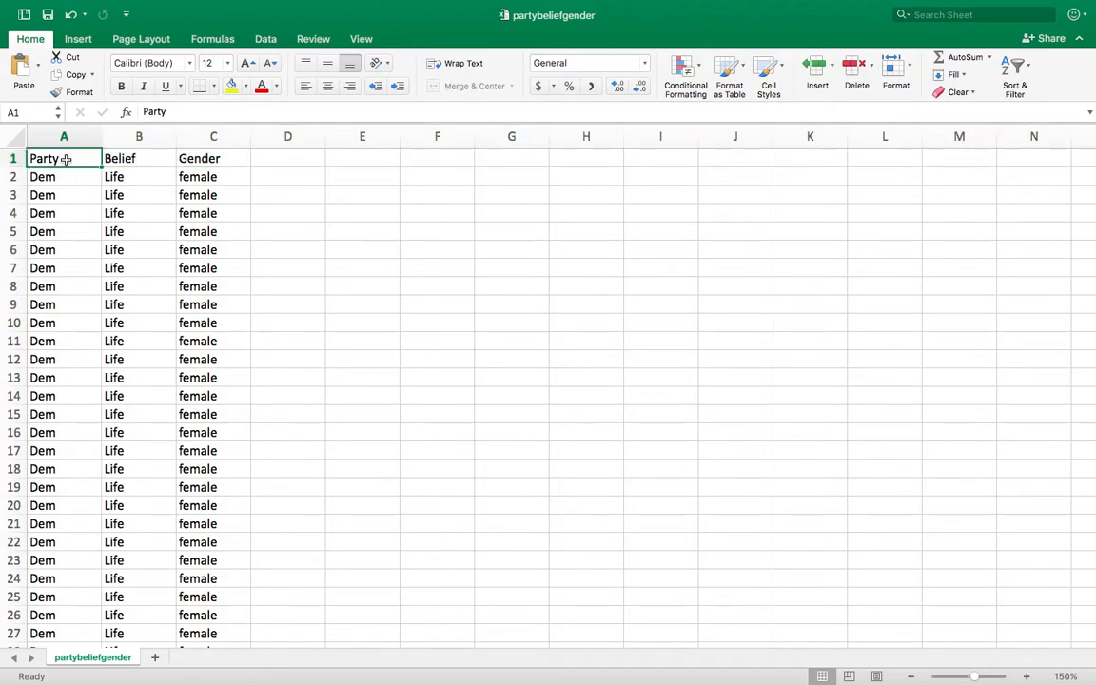
left_click(147, 159)
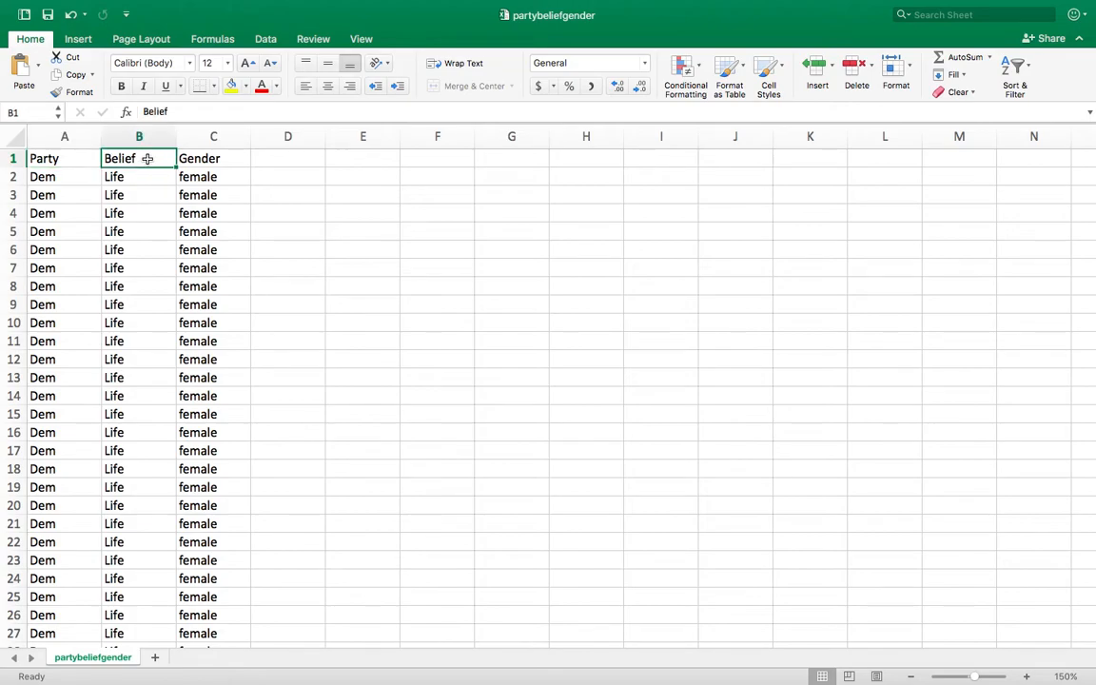
left_click(221, 159)
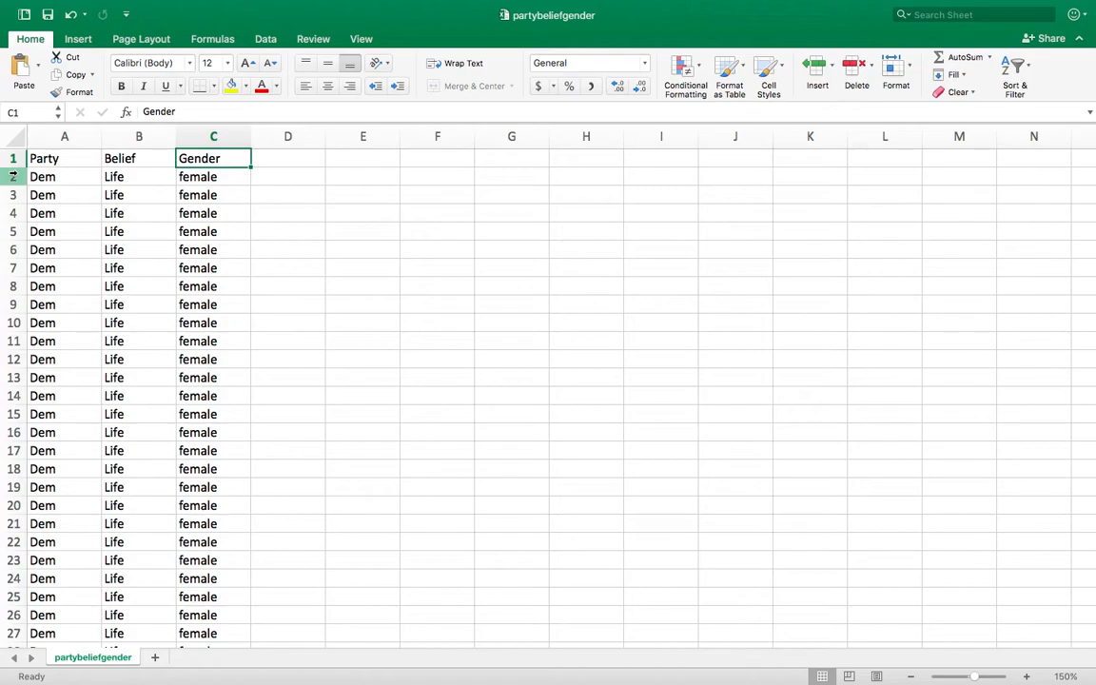
left_click(65, 136)
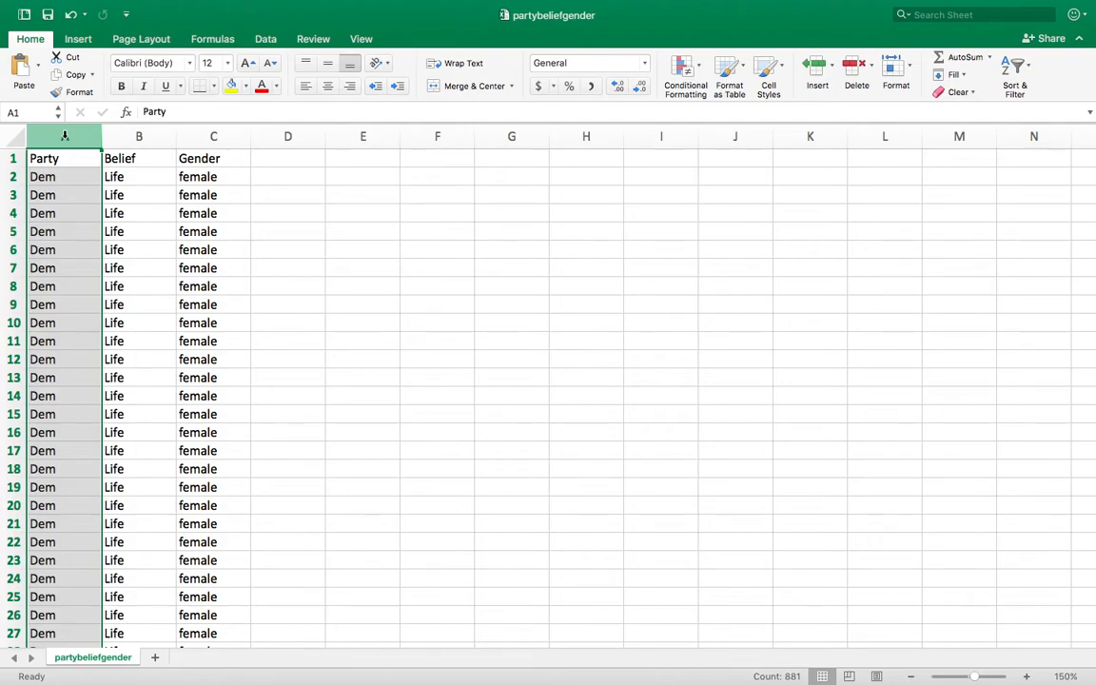
left_click(134, 138)
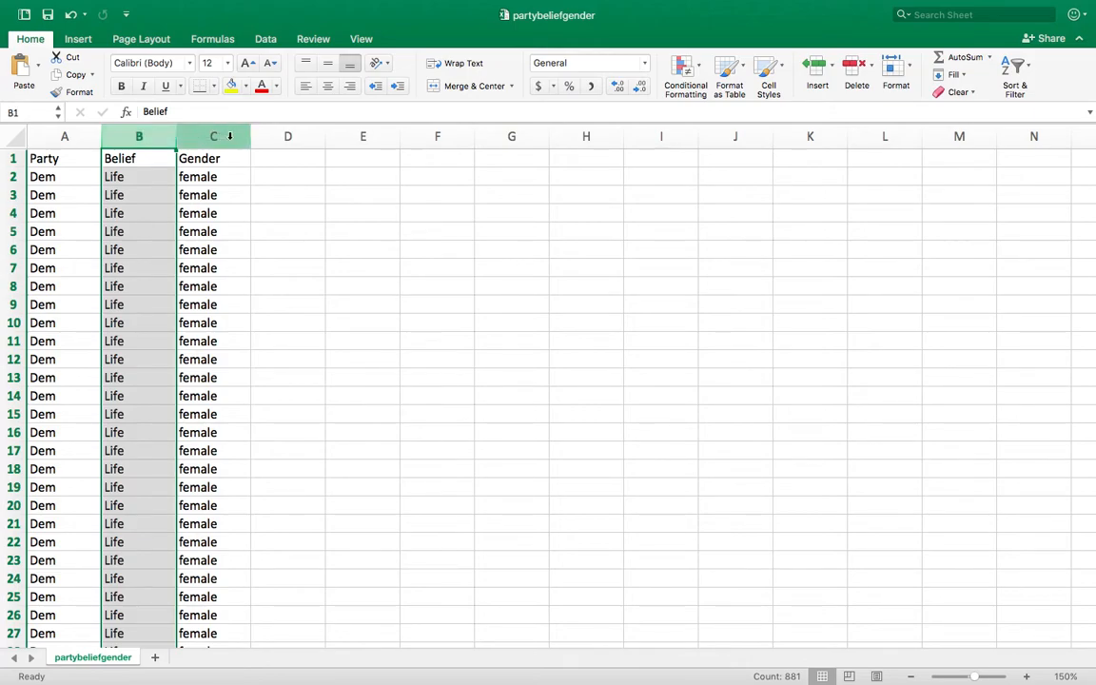
left_click(229, 136)
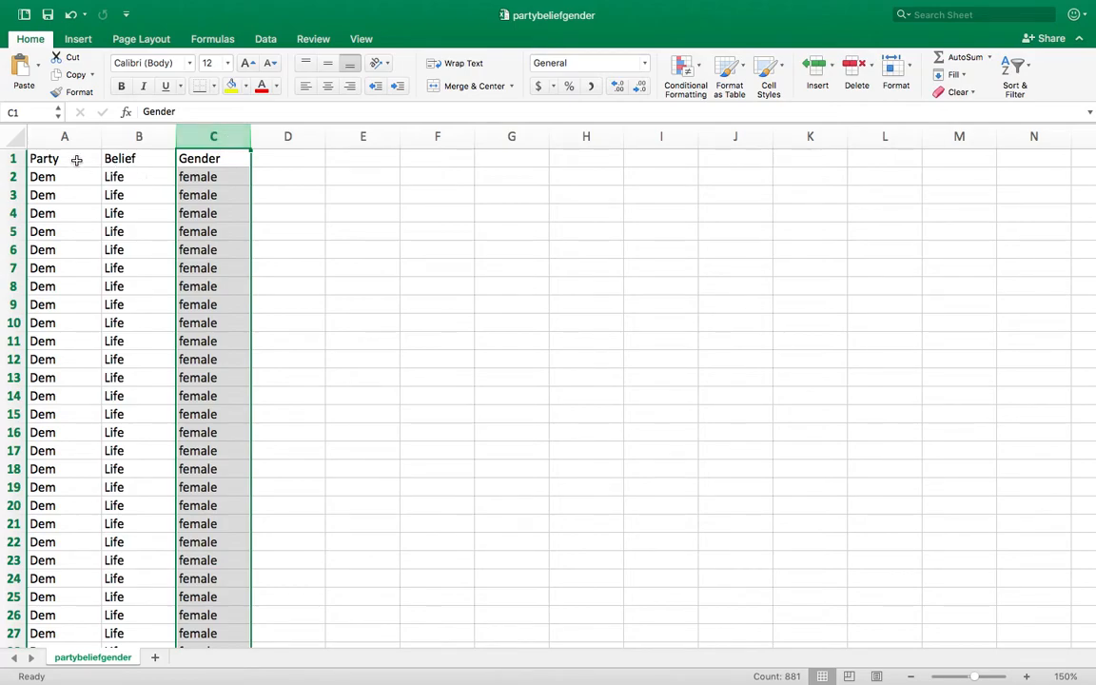
left_click(48, 160)
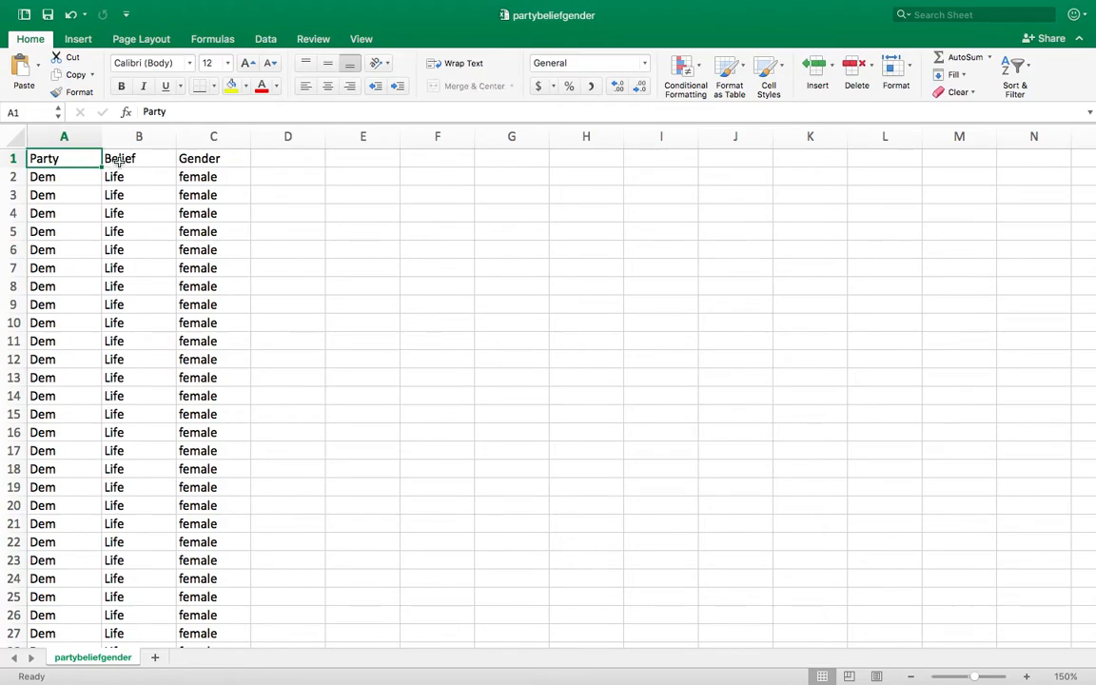
left_click(122, 160)
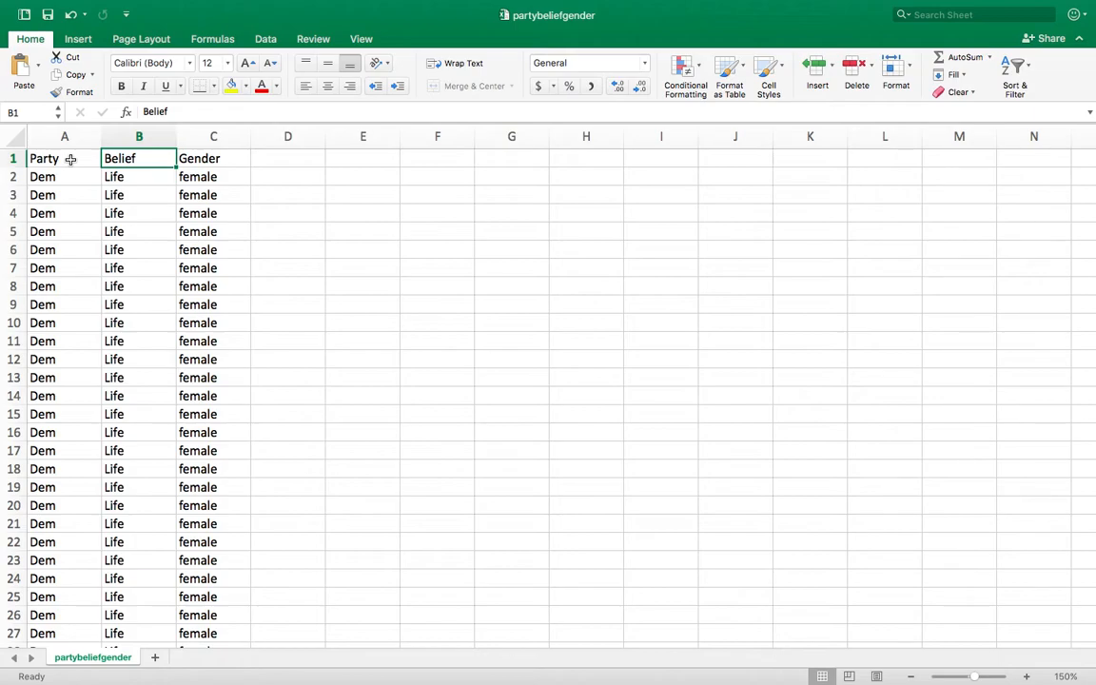
Examine individual records across the dataset by highlighting rows 9, 12, 495, 657 and 115 and comparing their party, belief and gender
left_click(10, 304)
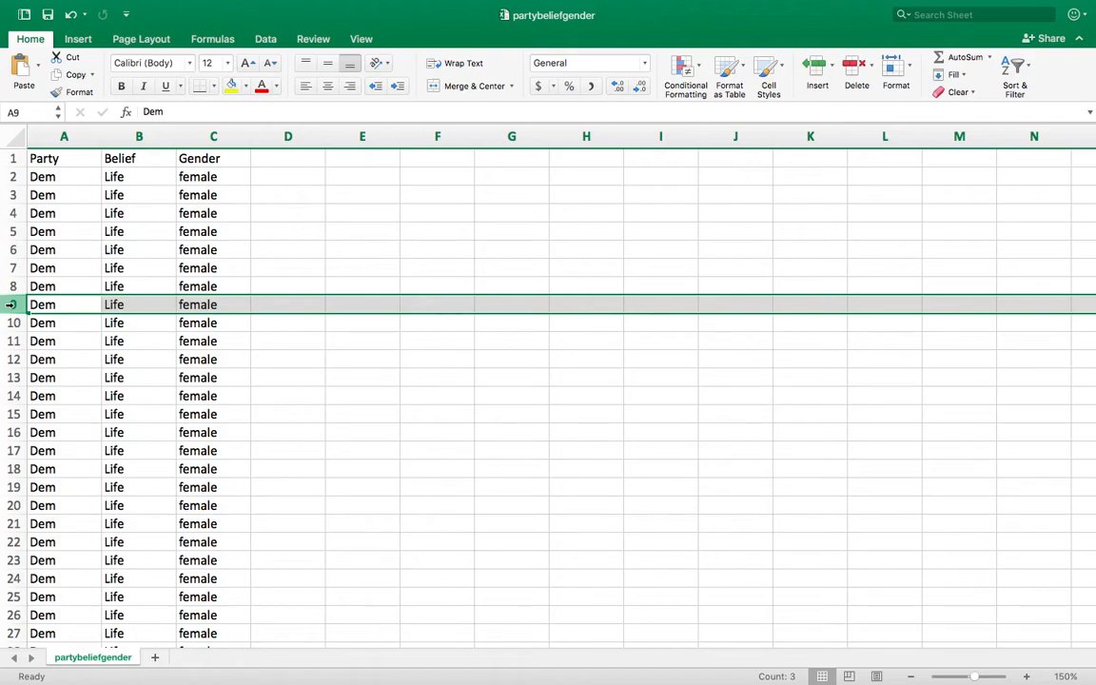
left_click(12, 360)
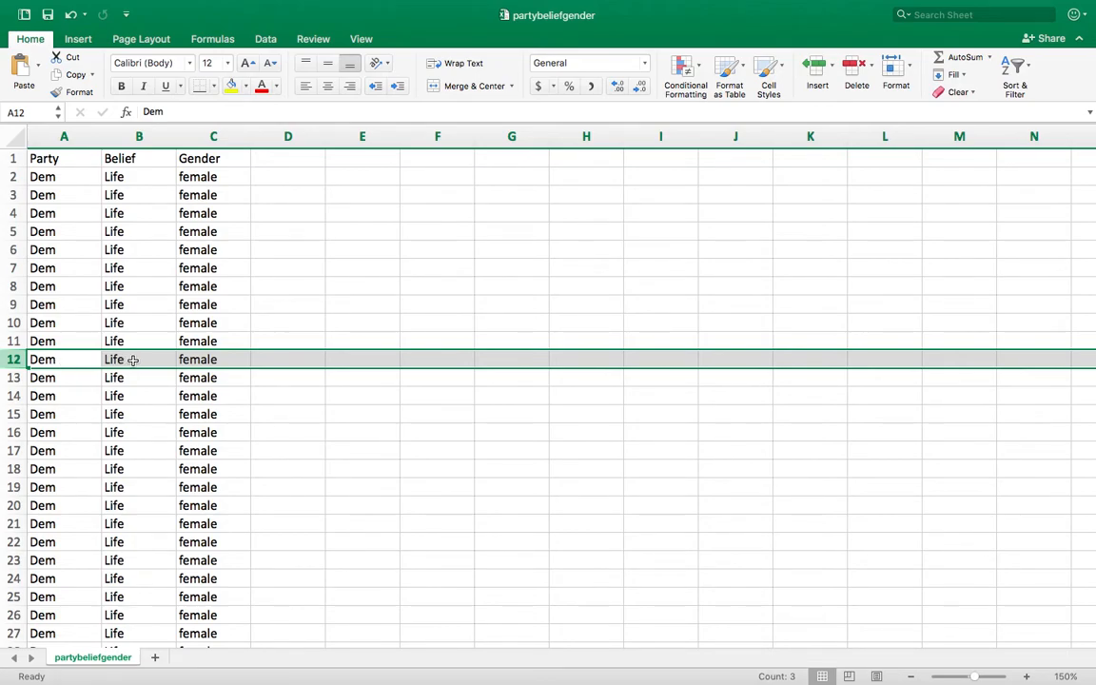
scroll(281, 407, "down", 20)
scroll(281, 406, "down", 20)
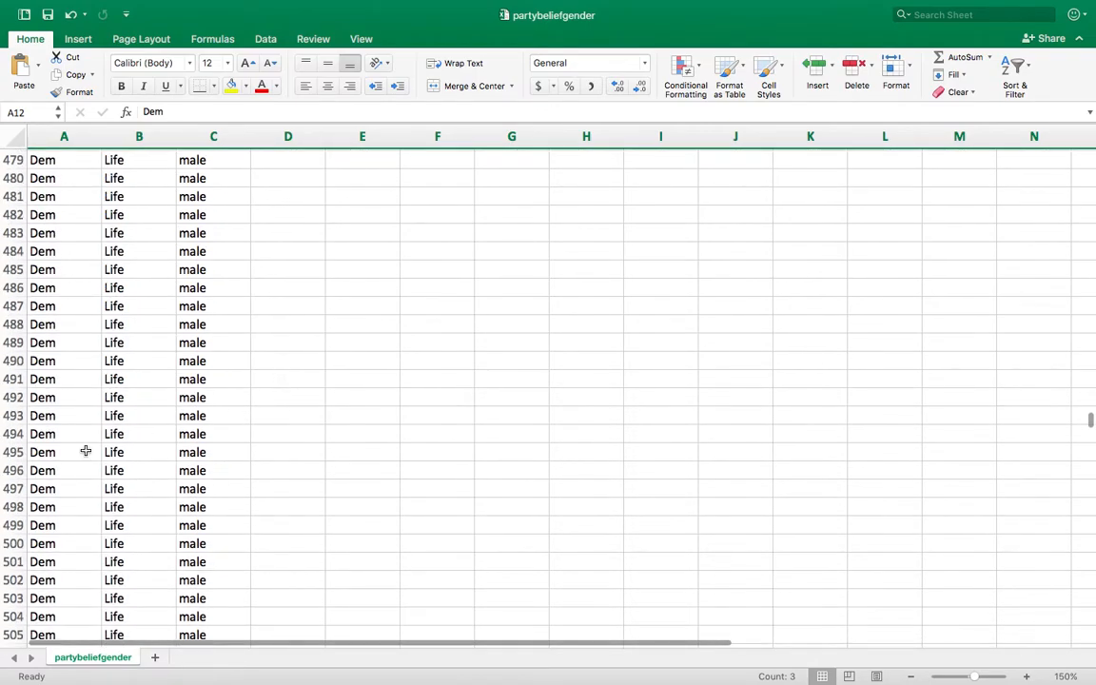
left_click(14, 451)
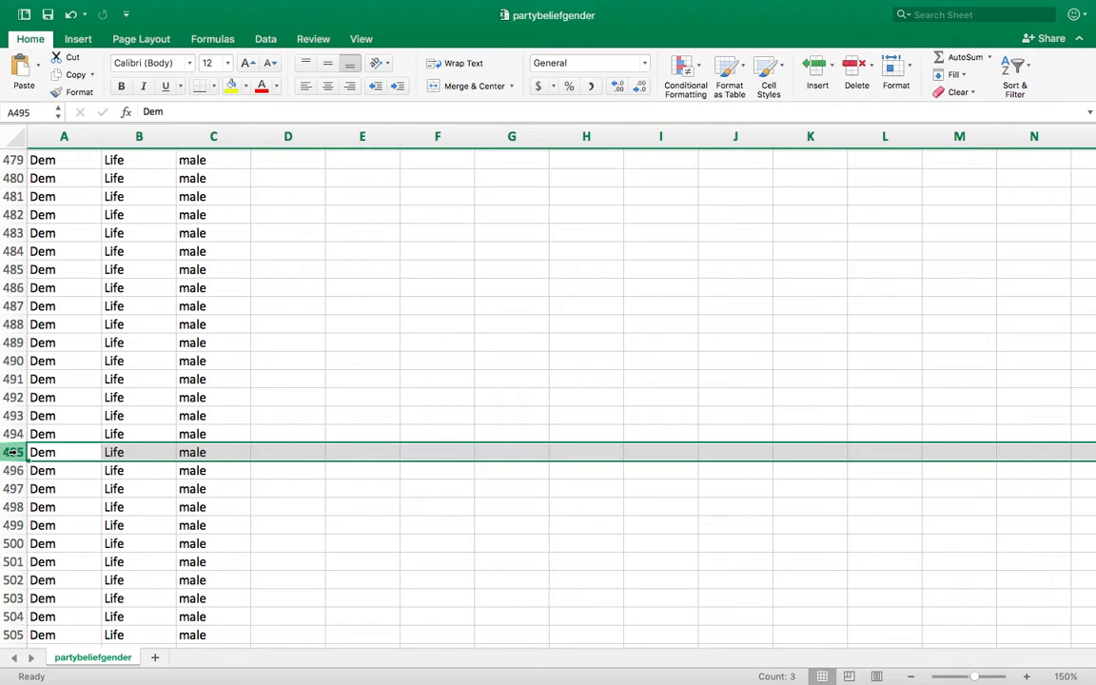
scroll(312, 463, "down", 20)
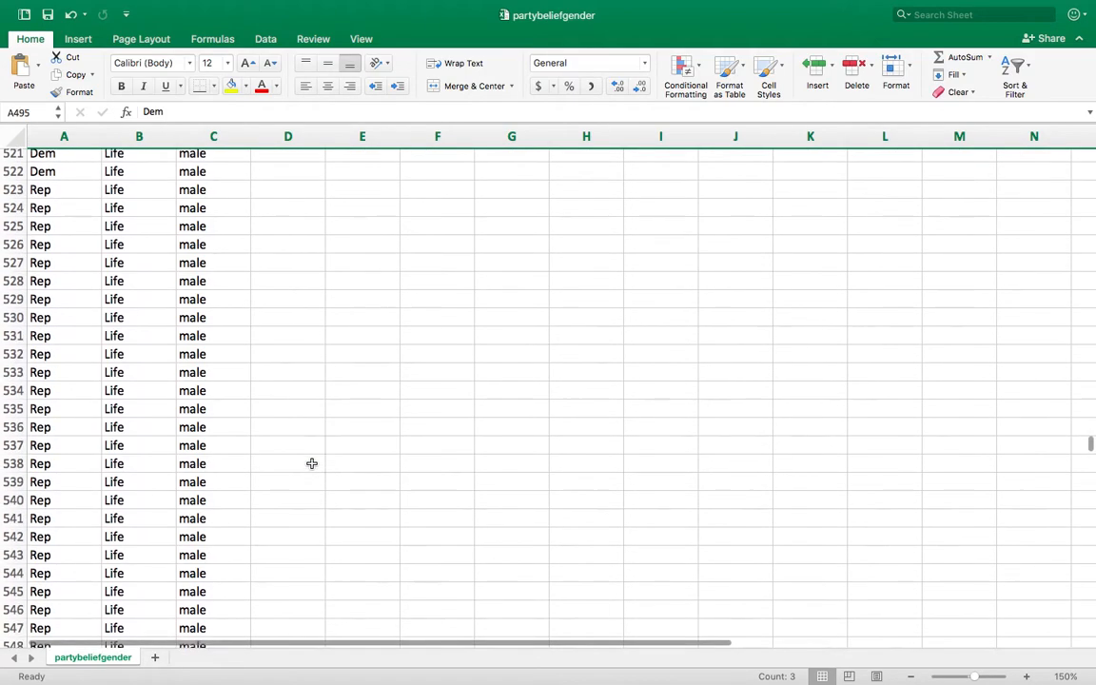
scroll(312, 463, "down", 20)
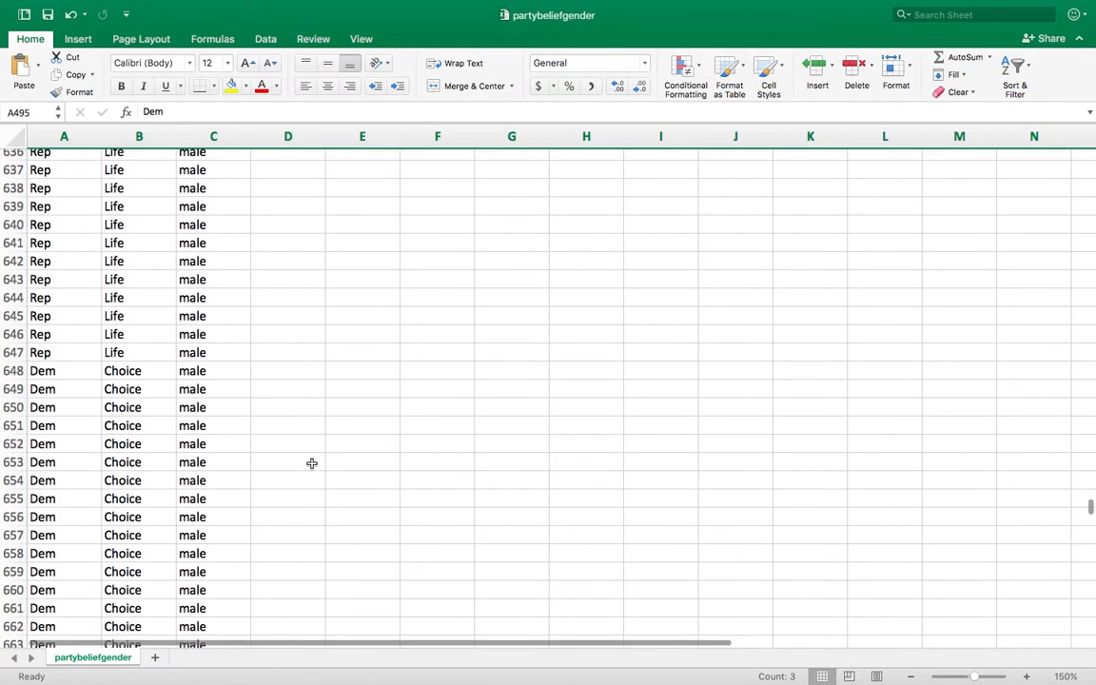
left_click(14, 435)
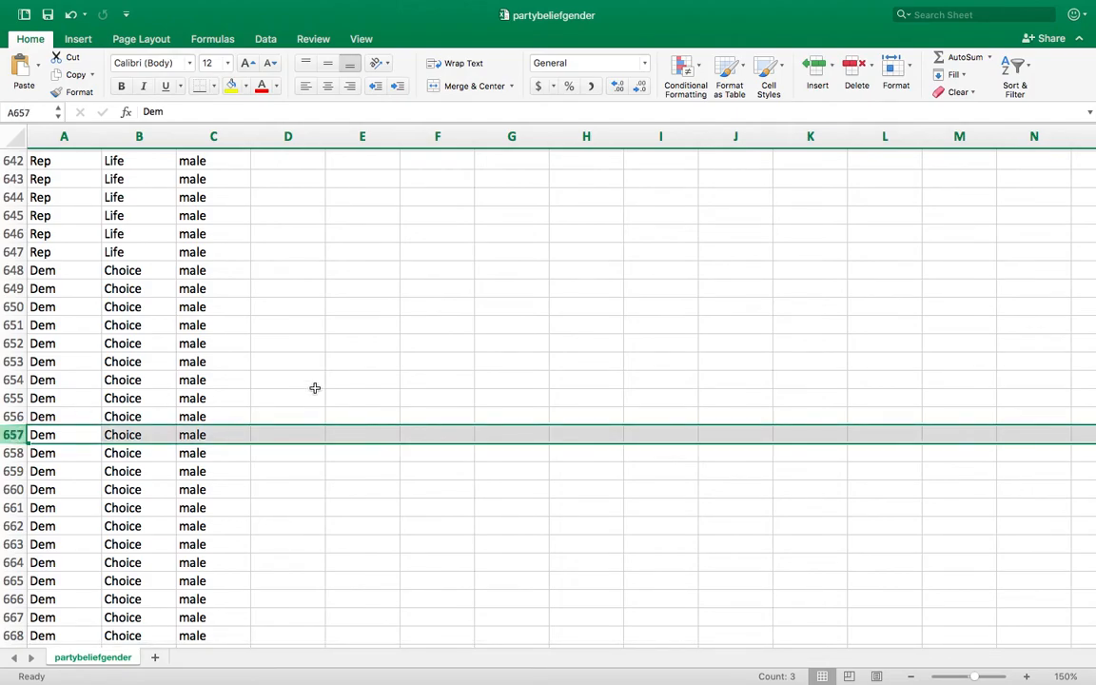
scroll(315, 388, "up", 20)
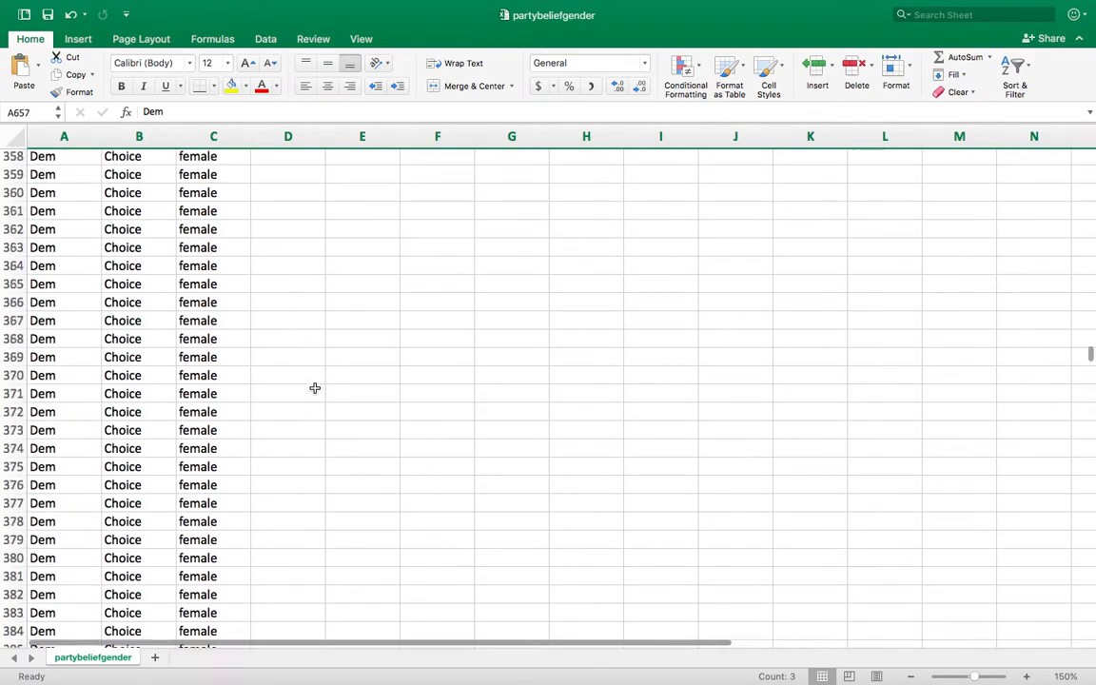
scroll(315, 388, "up", 20)
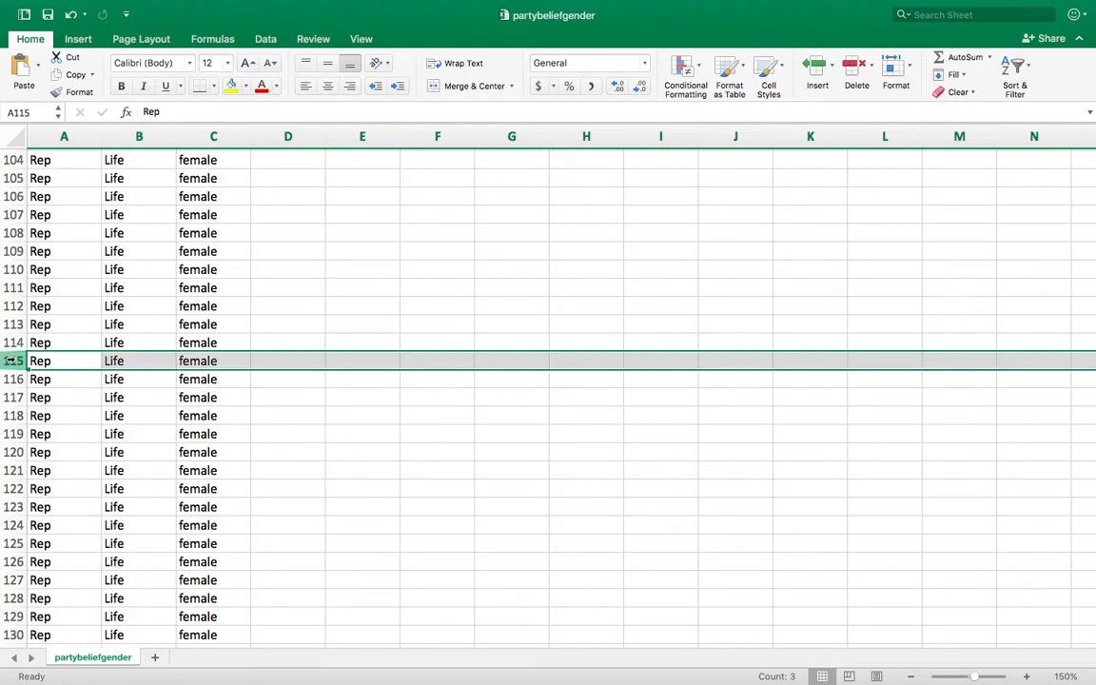
scroll(369, 305, "up", 15)
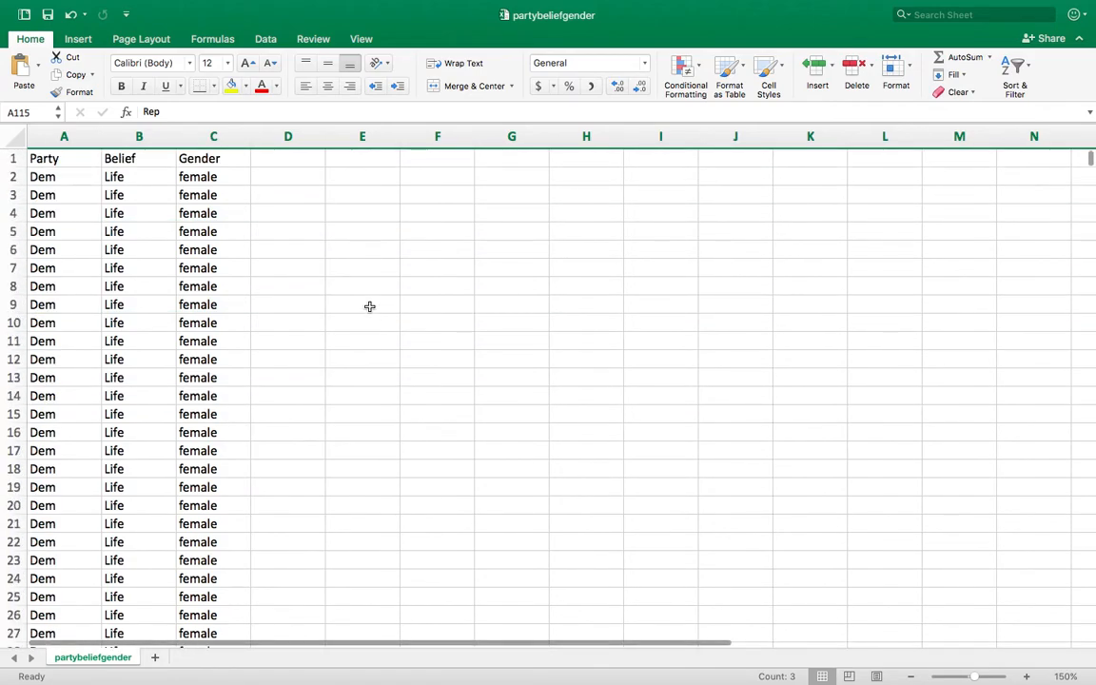
Review the Party, Belief and Gender columns one by one, and look through the records to the last filled row and back
left_click(64, 133)
left_click(139, 133)
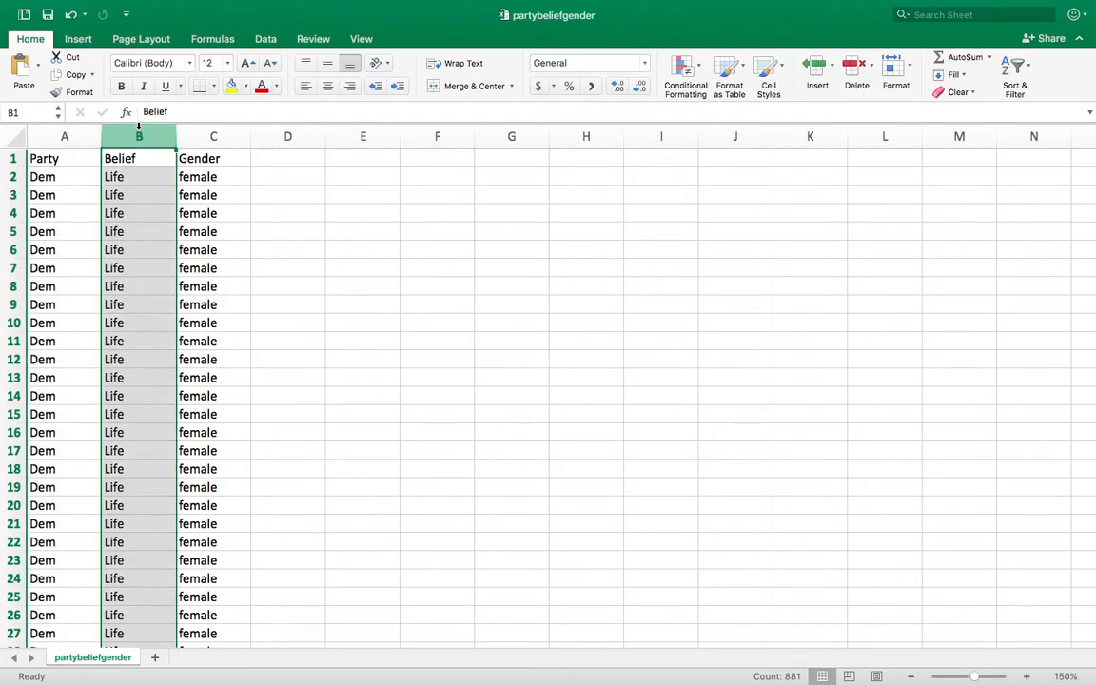
left_click(213, 133)
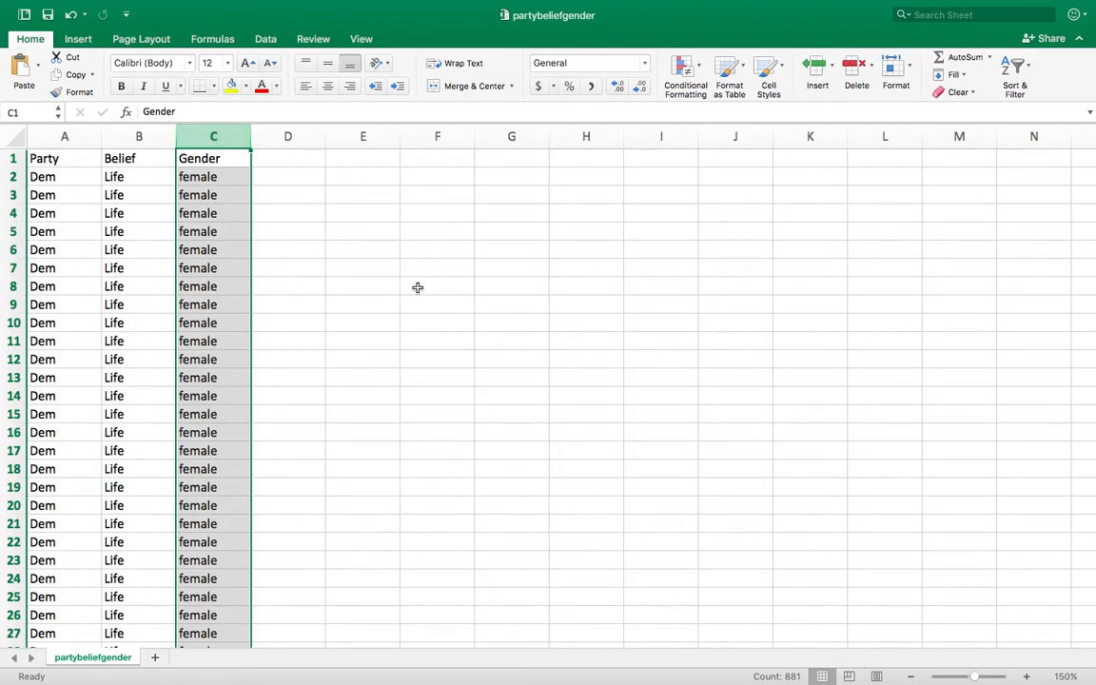
scroll(418, 287, "down", 3)
scroll(418, 288, "up", 3)
scroll(418, 287, "down", 20)
scroll(418, 287, "down", 20)
scroll(417, 287, "down", 15)
scroll(418, 288, "up", 14)
scroll(418, 287, "up", 15)
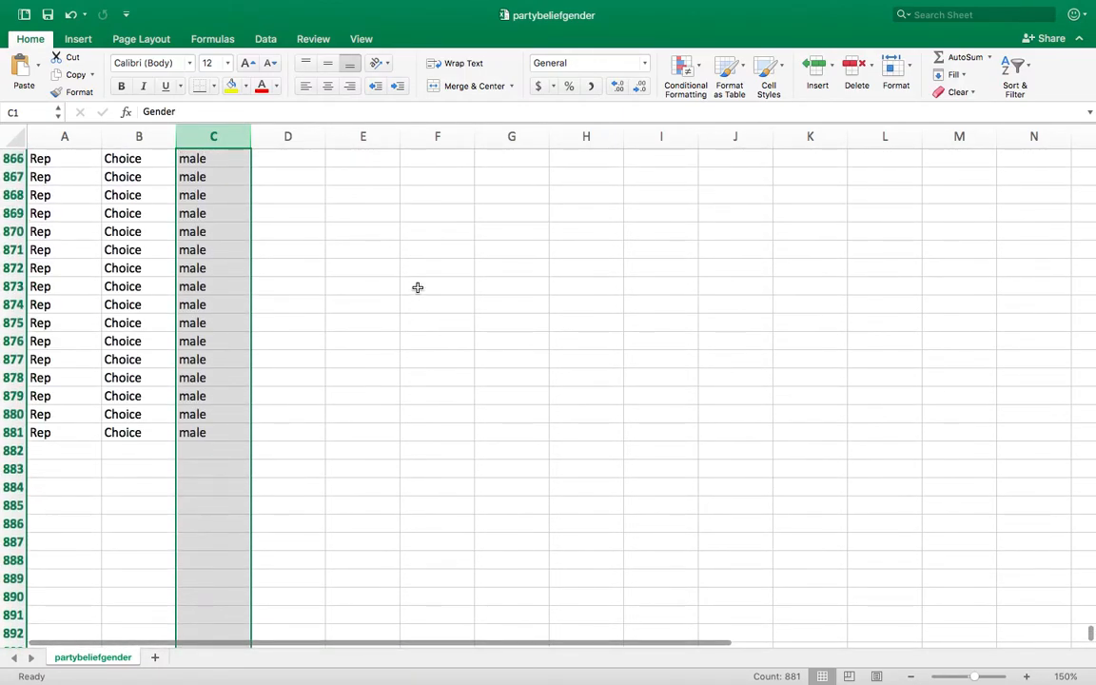
scroll(417, 287, "up", 20)
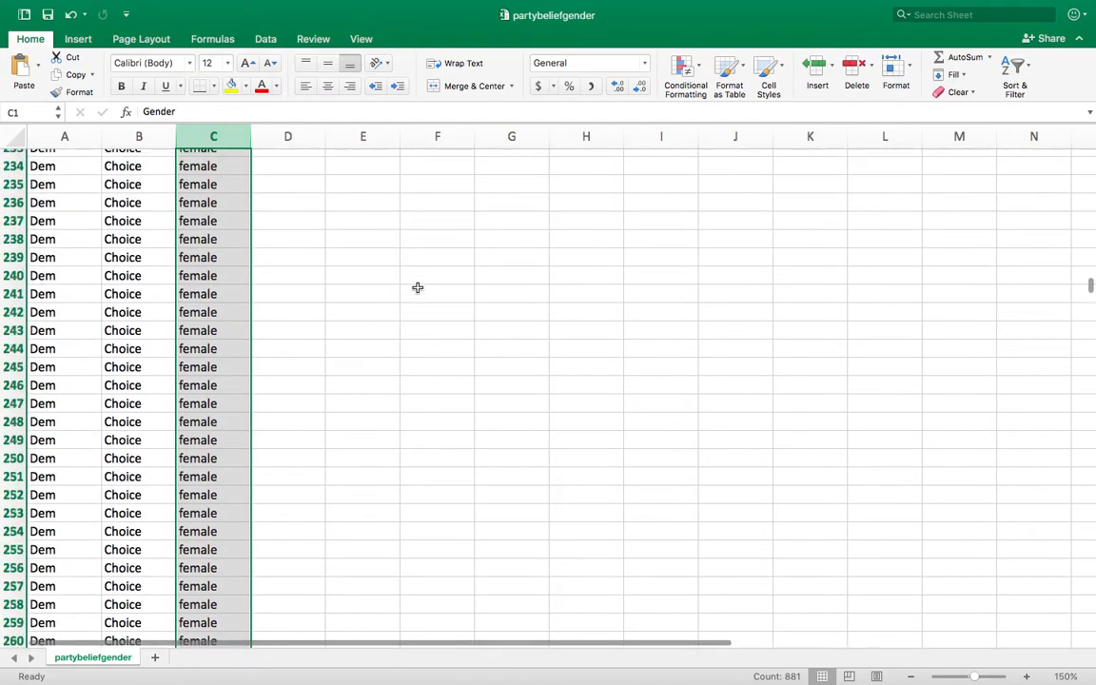
scroll(418, 287, "up", 20)
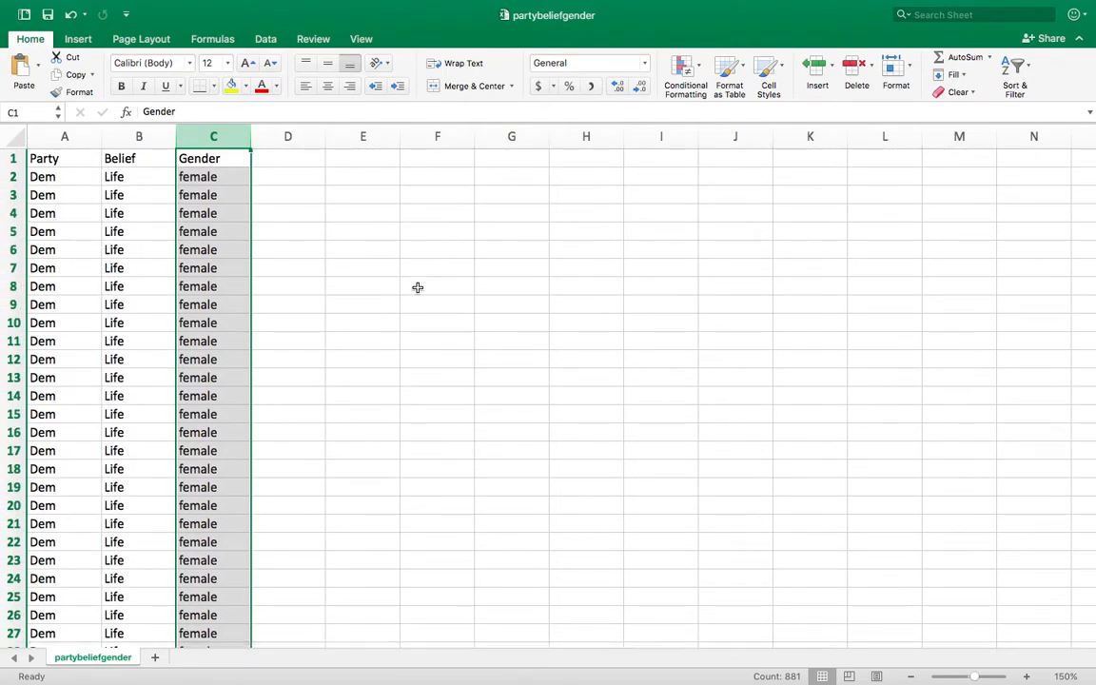
left_click(418, 287)
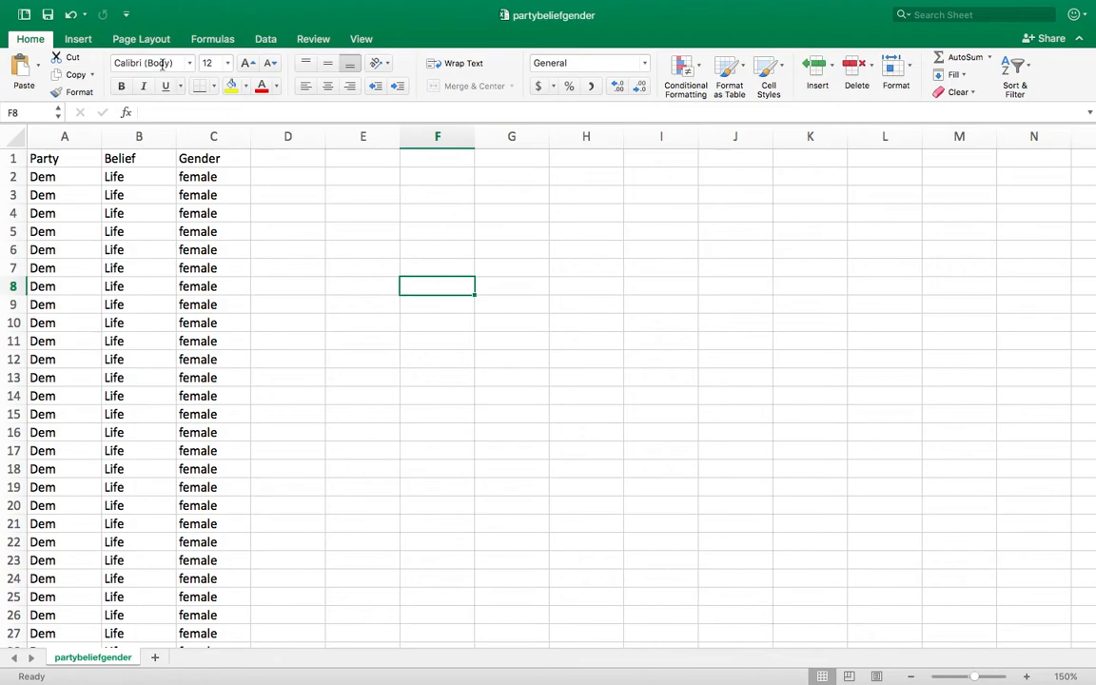
Save a copy of the dataset as partybeliefgender in Comma Separated Values (.csv) format on the iCloud Desktop
mouse_move(57, 4)
left_click(91, 9)
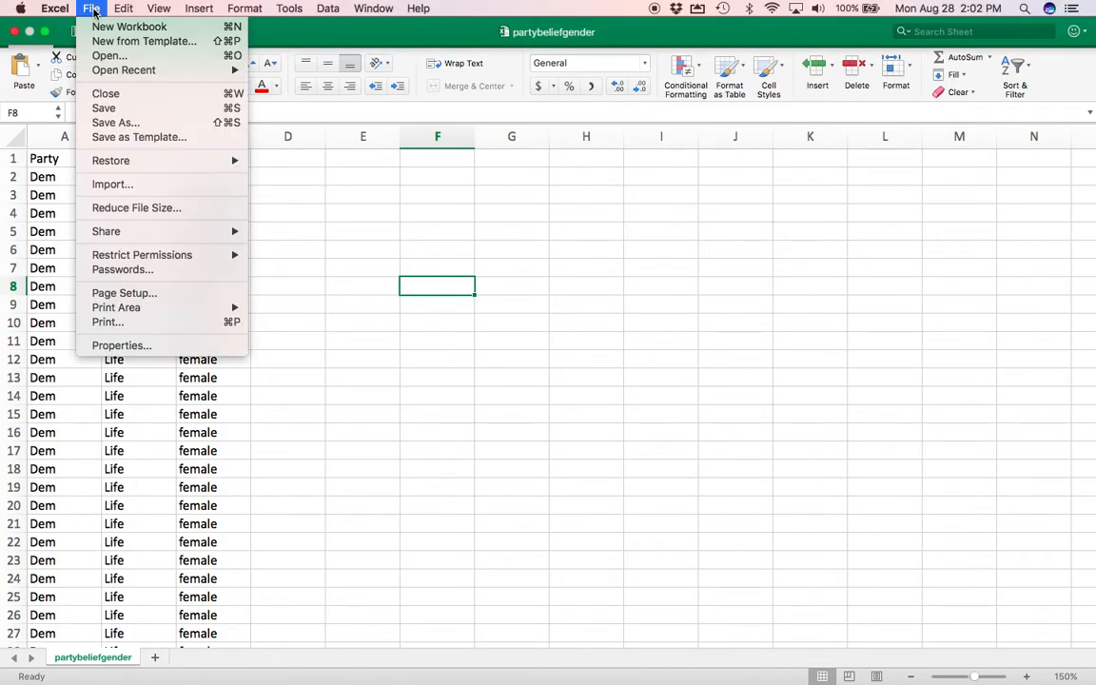
left_click(115, 122)
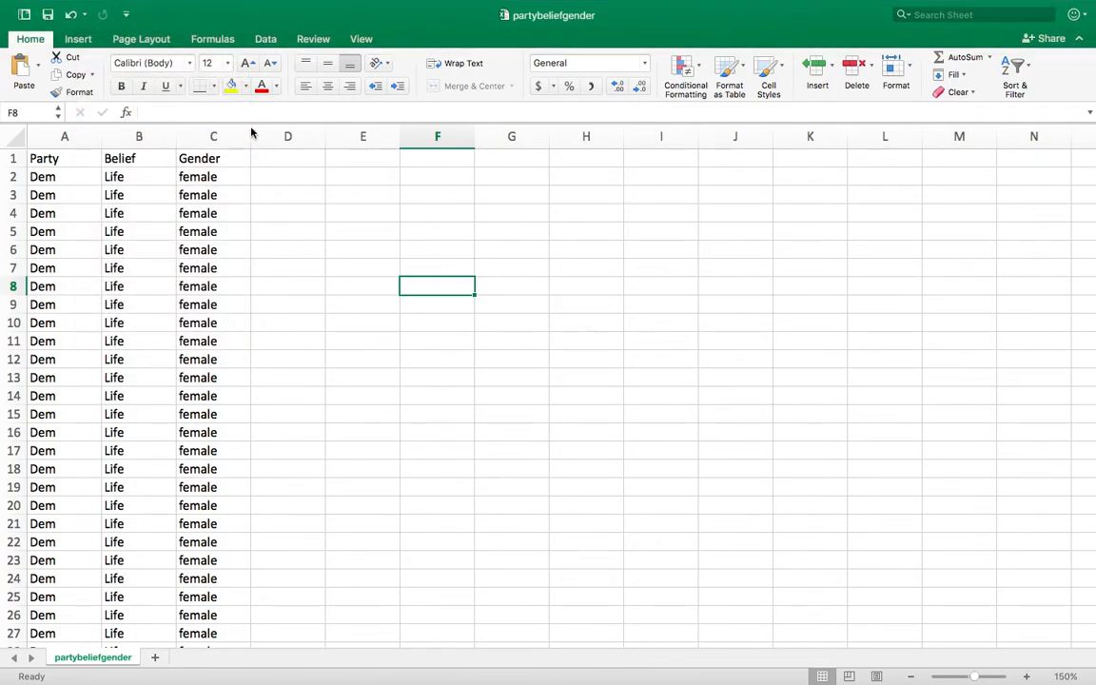
left_click(599, 101)
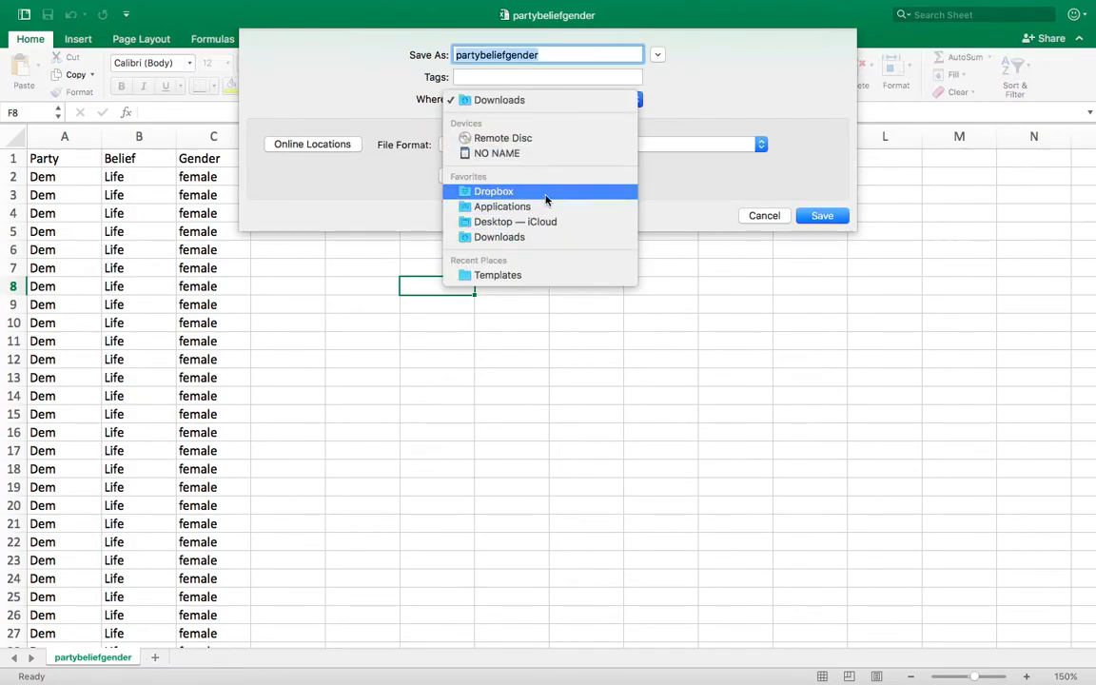
left_click(538, 224)
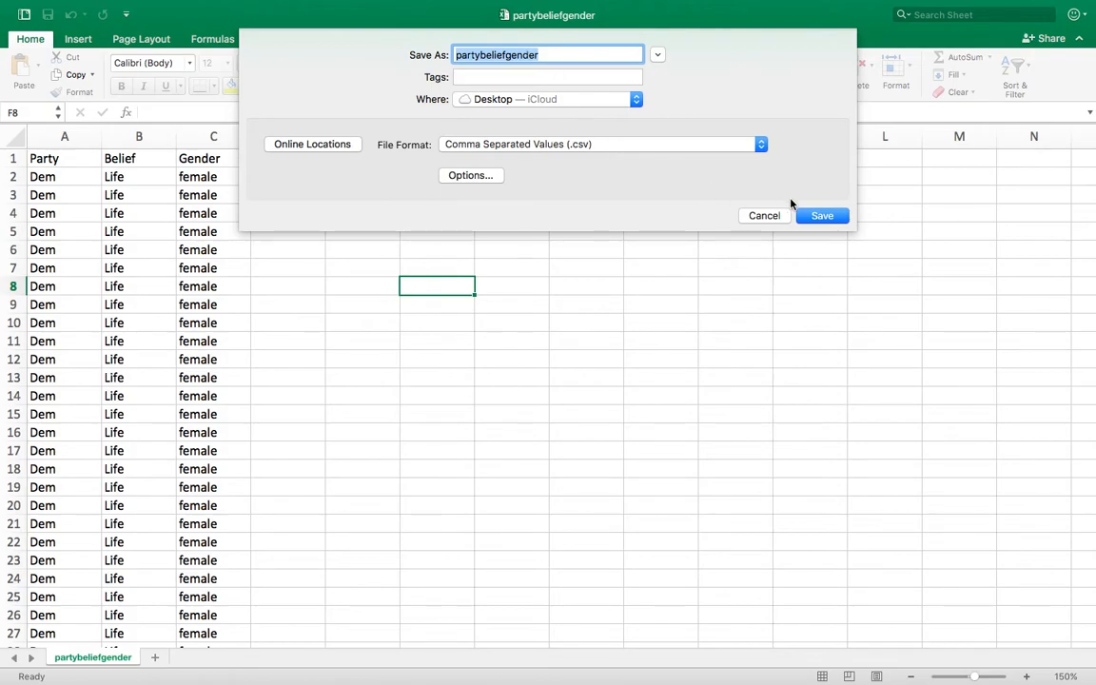
left_click(824, 218)
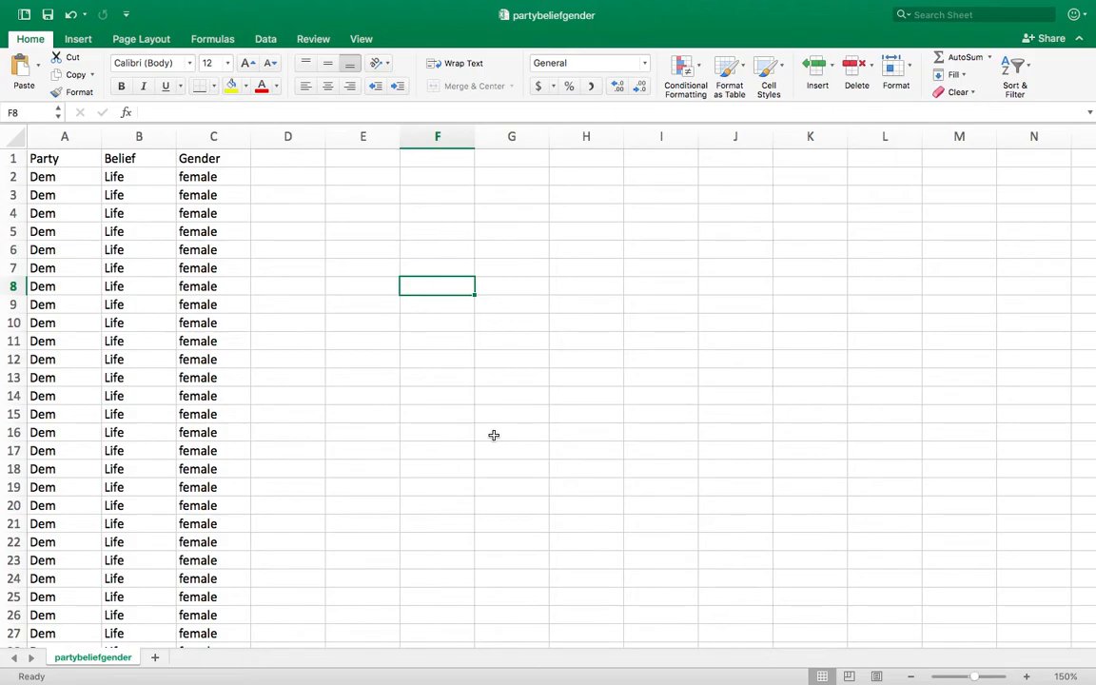
Switch to Chrome and open the Pearson MyMathLab site in a new tab
key("ctrl+Up")
left_click(639, 81)
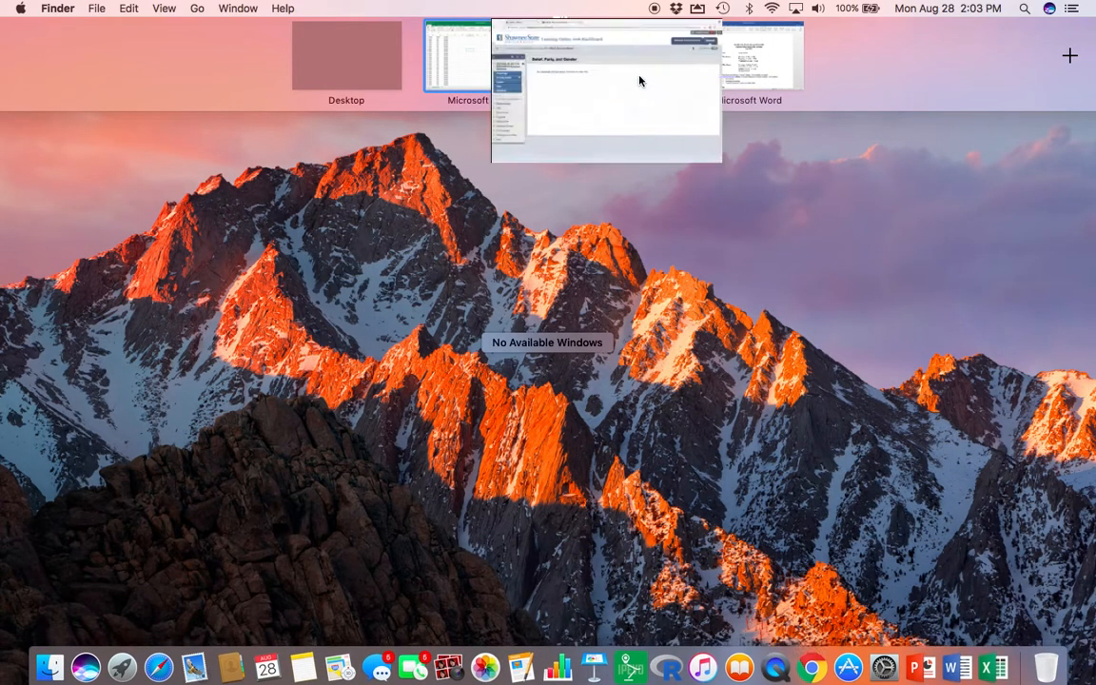
left_click(419, 17)
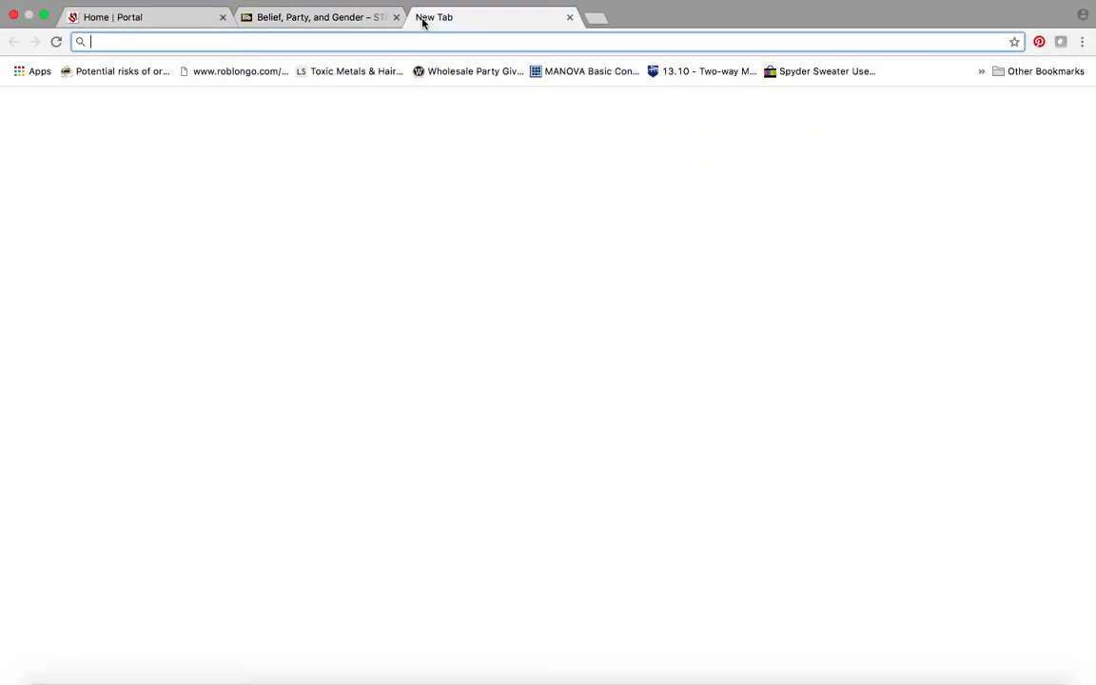
type("my")
key("Return")
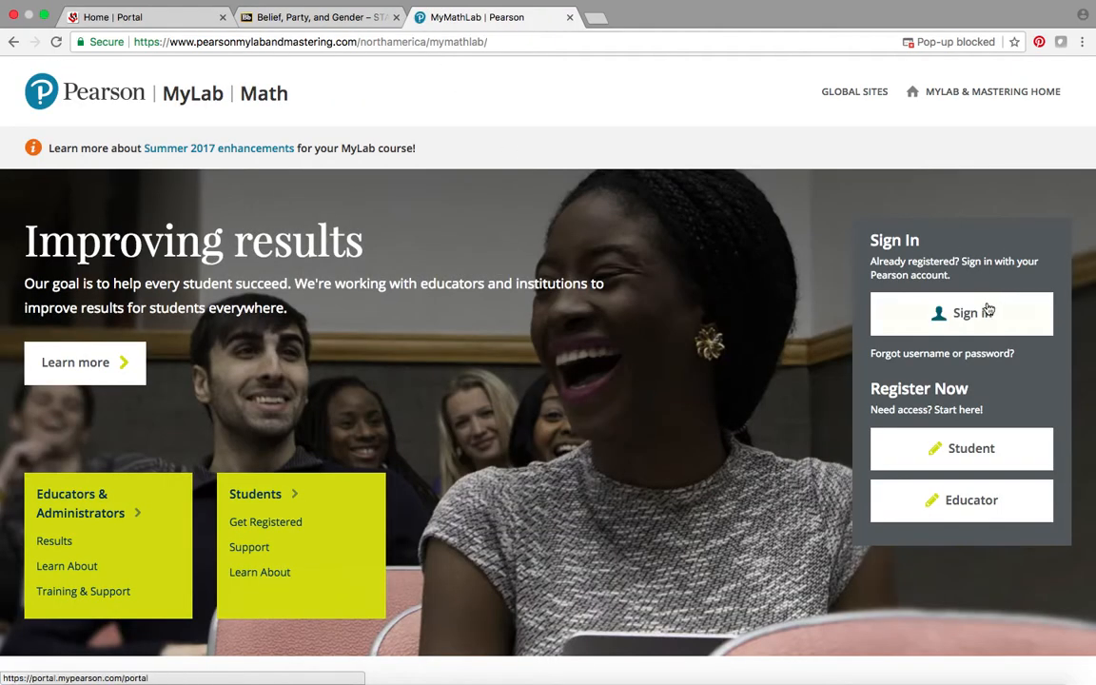
Sign in to the Pearson account with the prefilled credentials and open the STAT1800 Business Statistics, FALL 2017 course
left_click(980, 313)
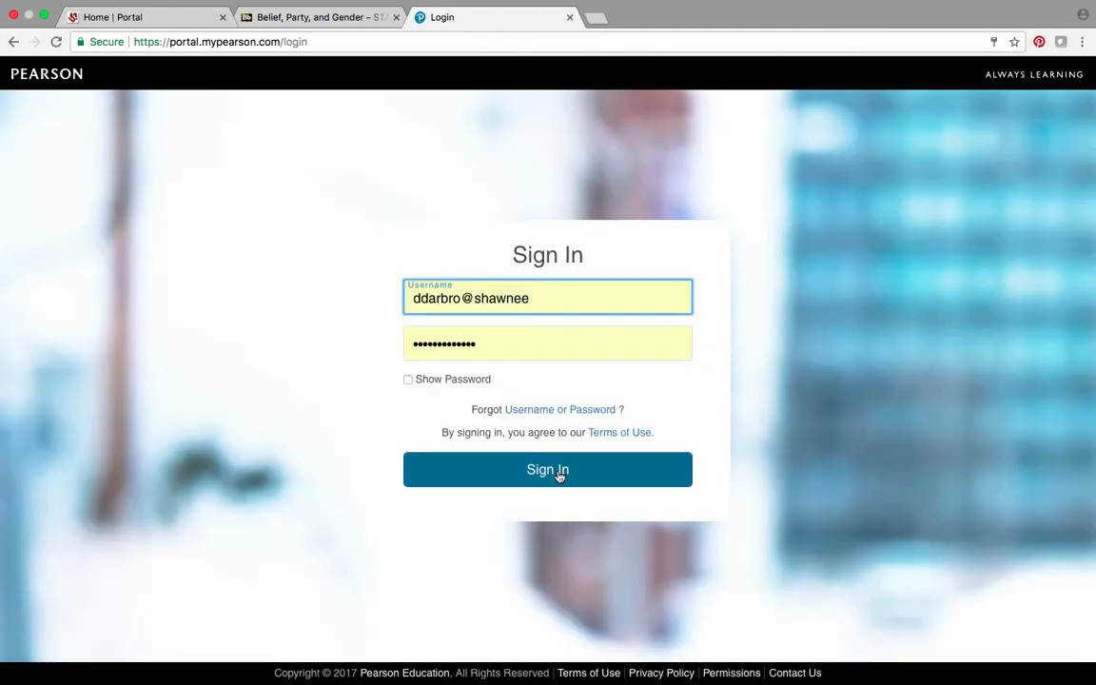
left_click(558, 473)
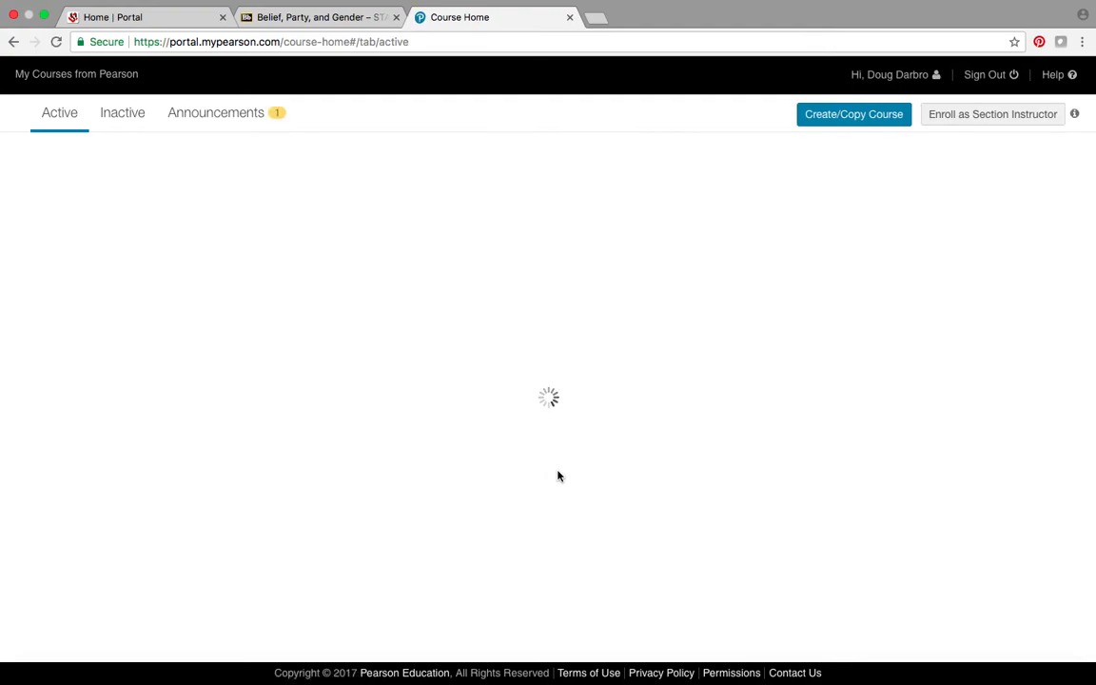
left_click(216, 488)
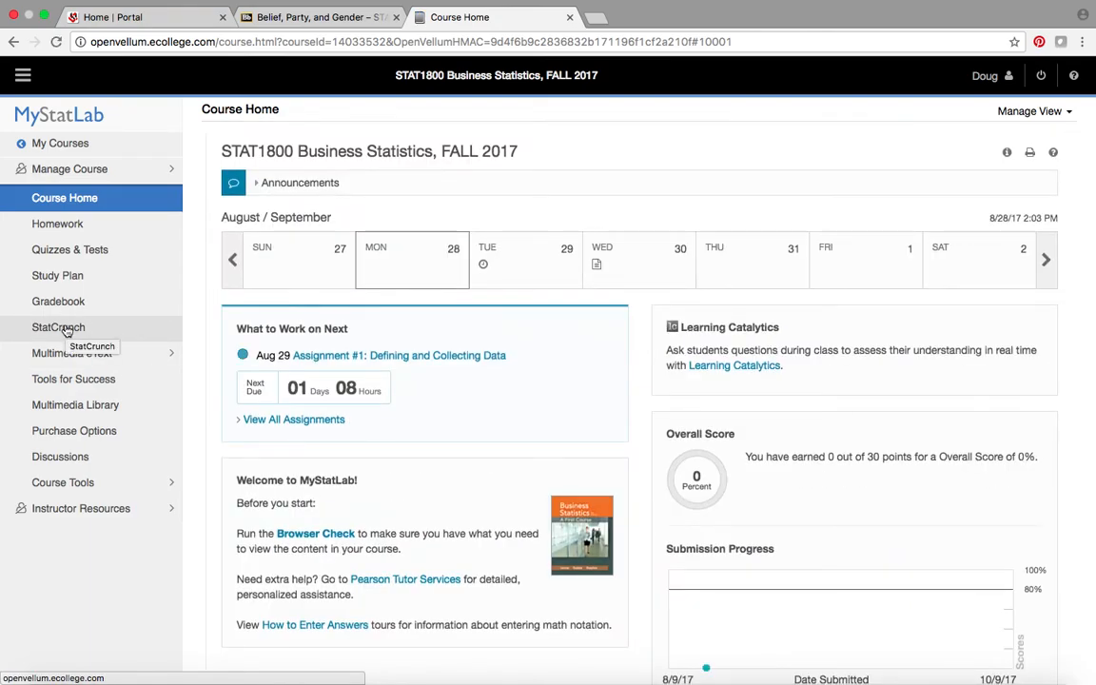
Go to the StatCrunch website from the course and open the form for loading a data file from the computer
left_click(59, 327)
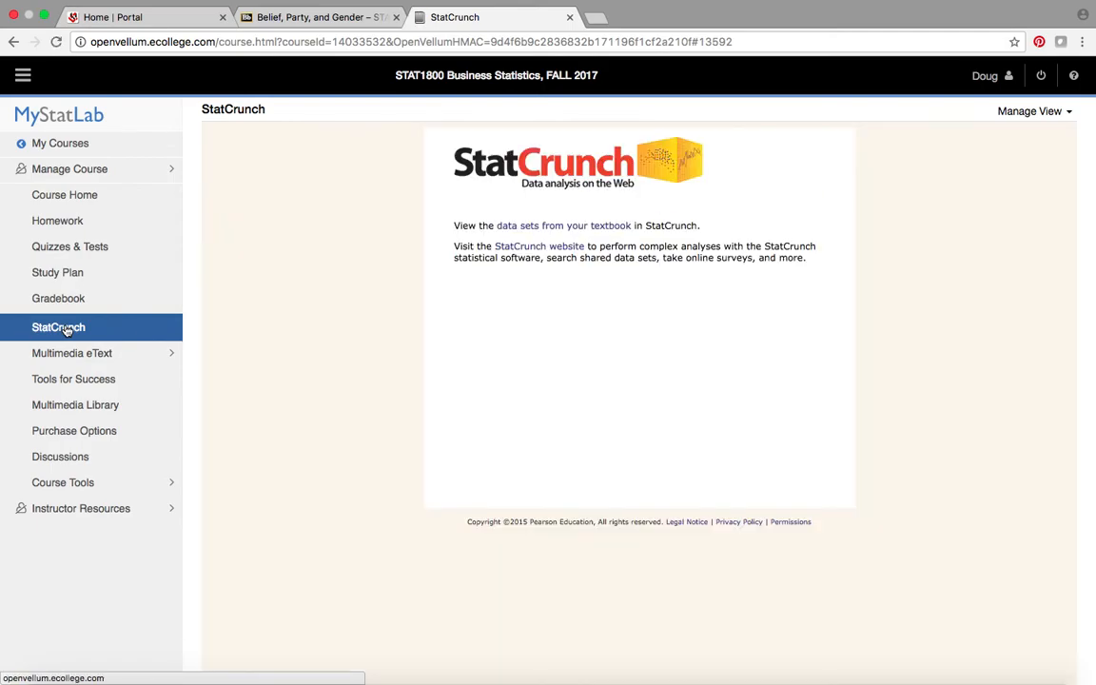
left_click(528, 247)
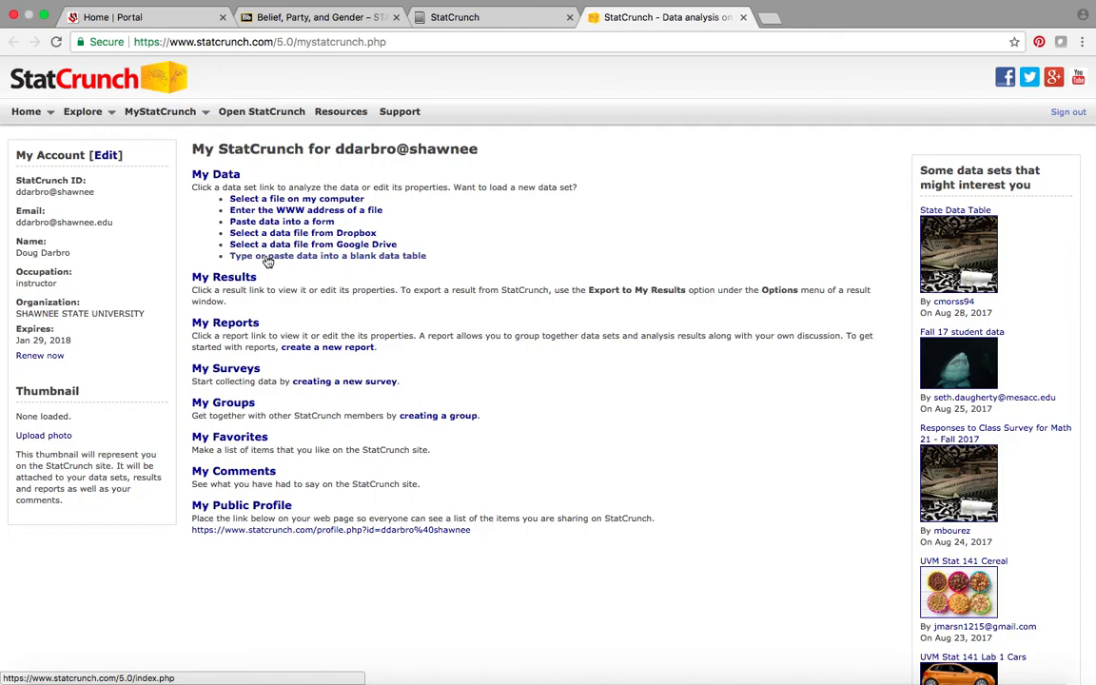
left_click(275, 202)
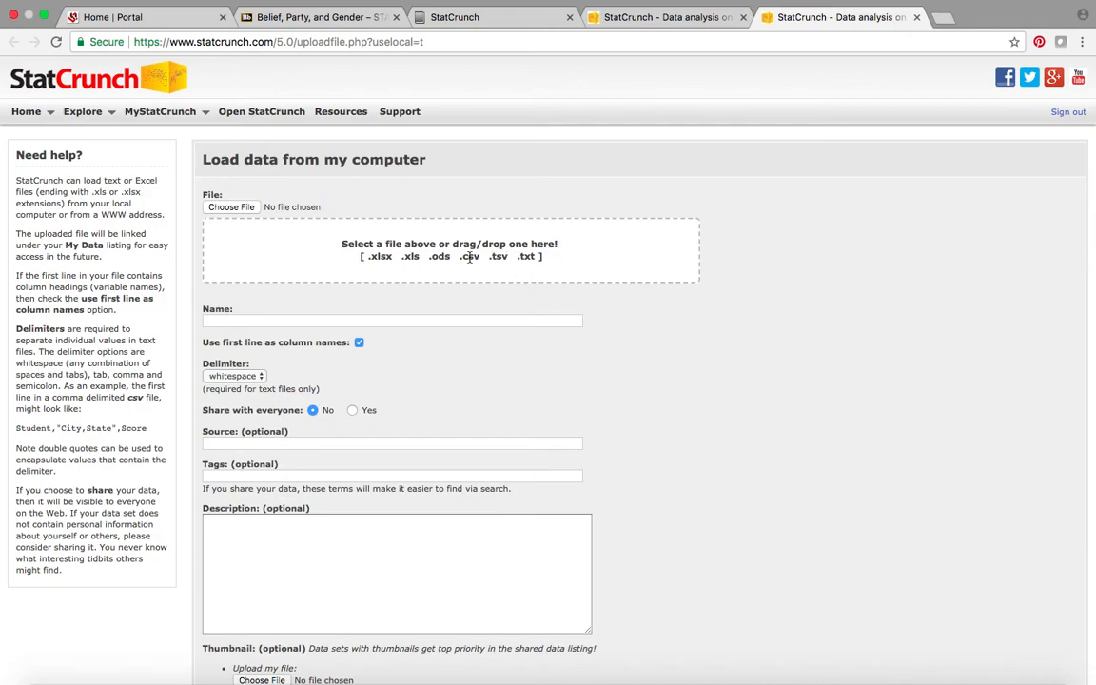
Load partybeliefgender from the Desktop into StatCrunch, using the first line as column names and comma as the delimiter
left_click(236, 209)
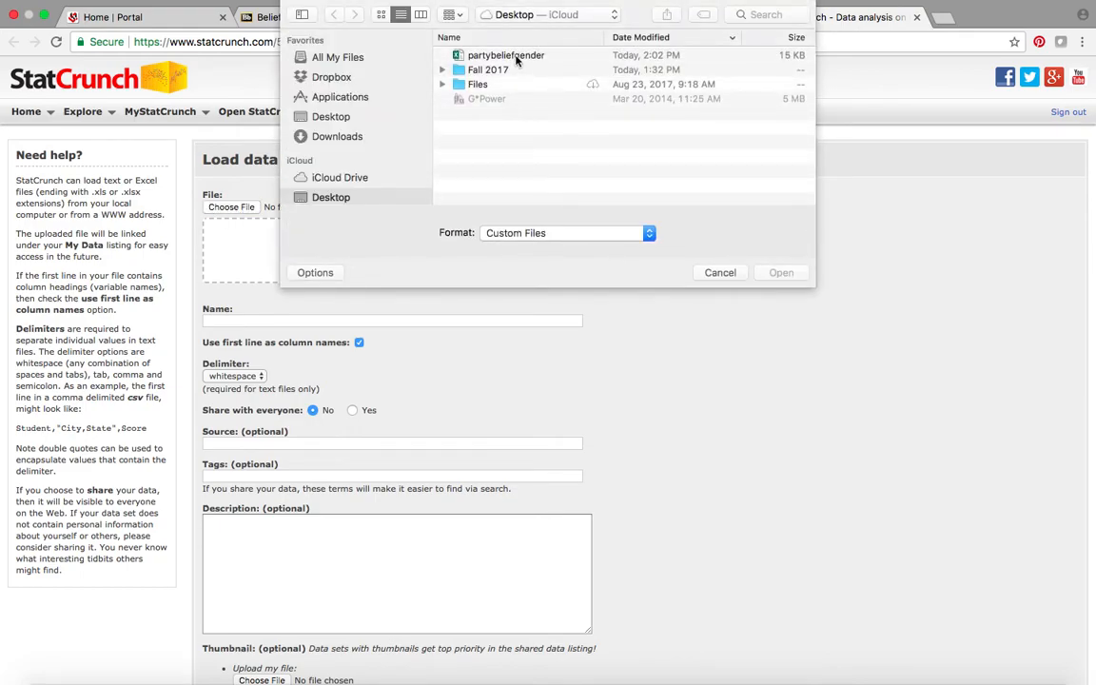
left_click(517, 57)
left_click(780, 273)
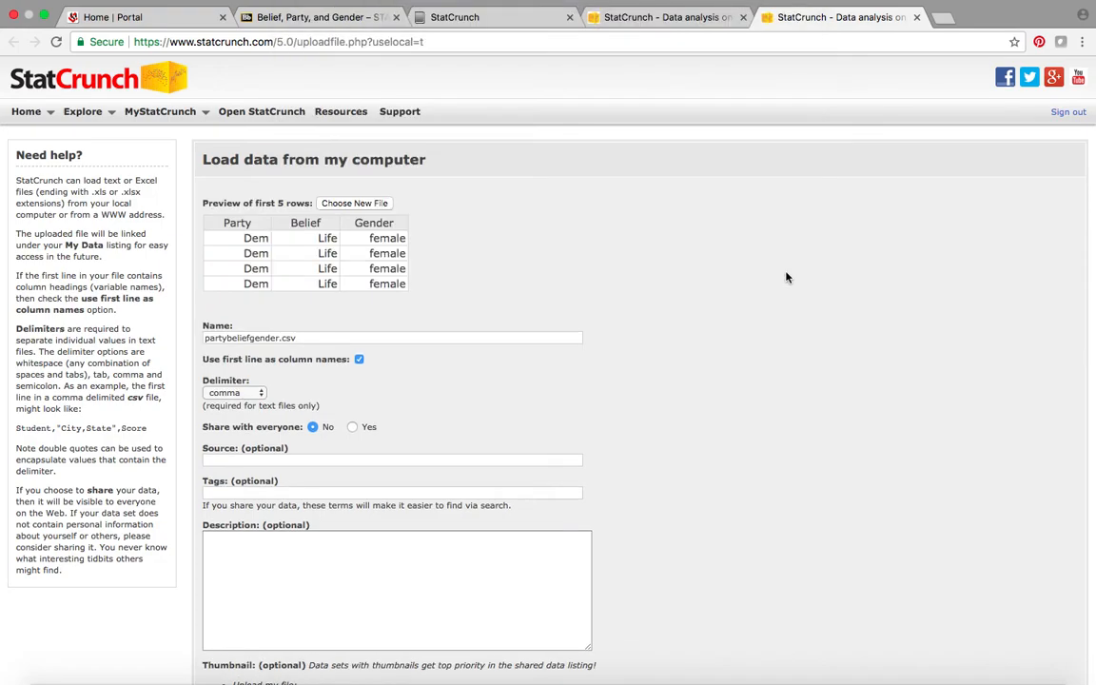
scroll(786, 276, "down", 10)
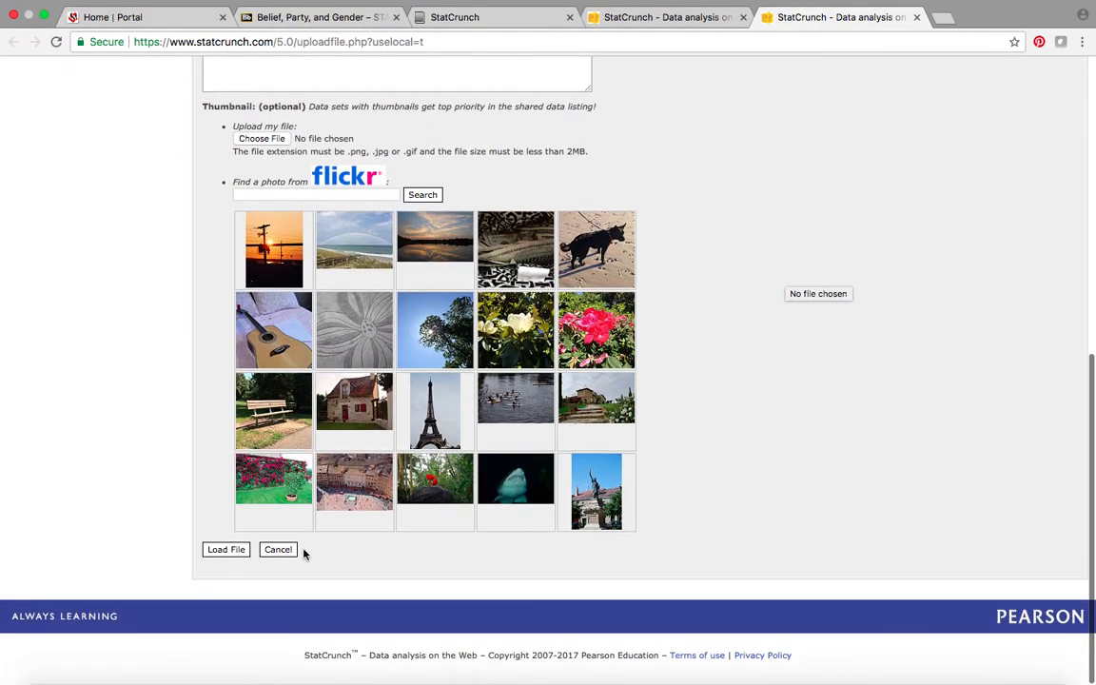
left_click(236, 552)
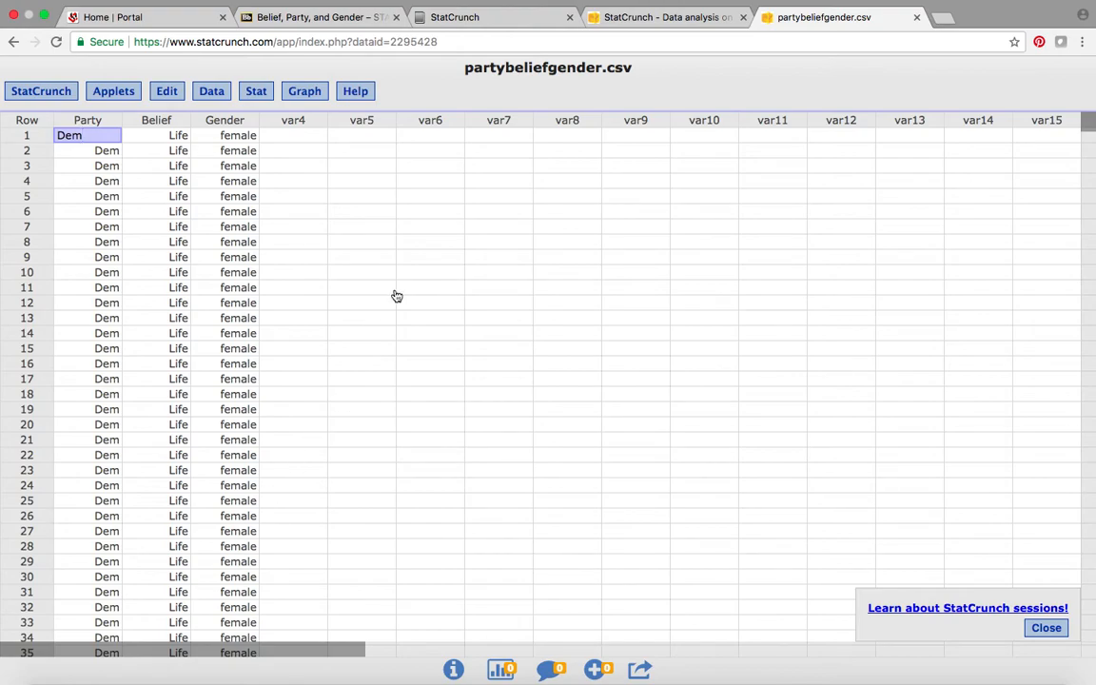
left_click(505, 244)
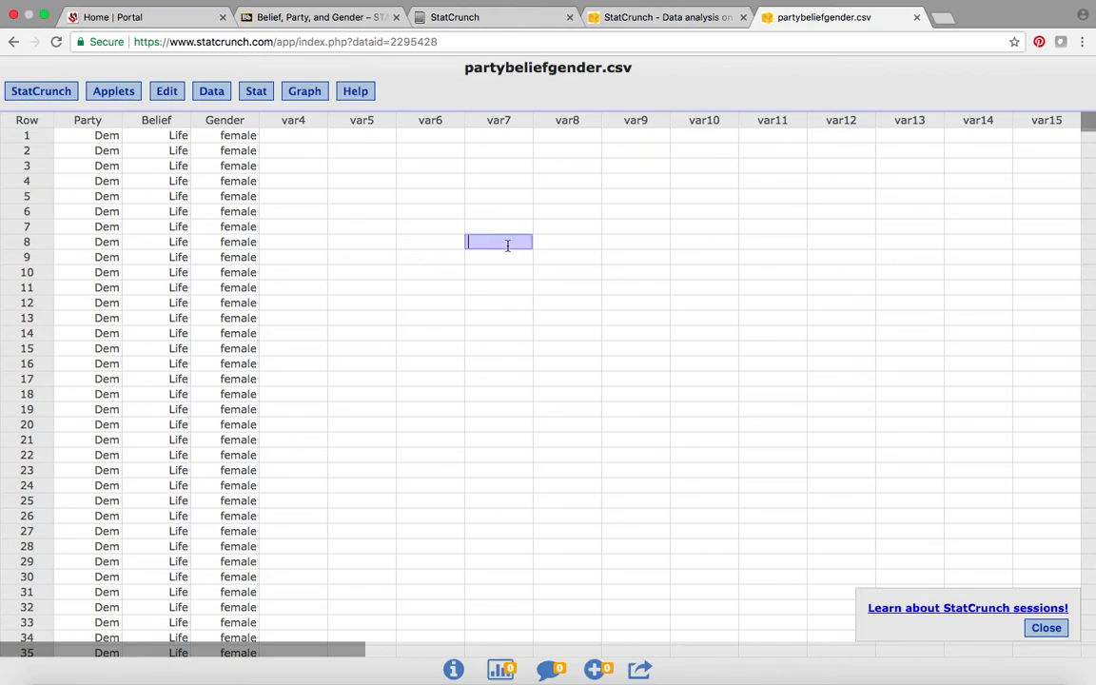
Dismiss the notice about StatCrunch sessions that covers part of the data table
left_click(92, 118)
left_click(389, 195)
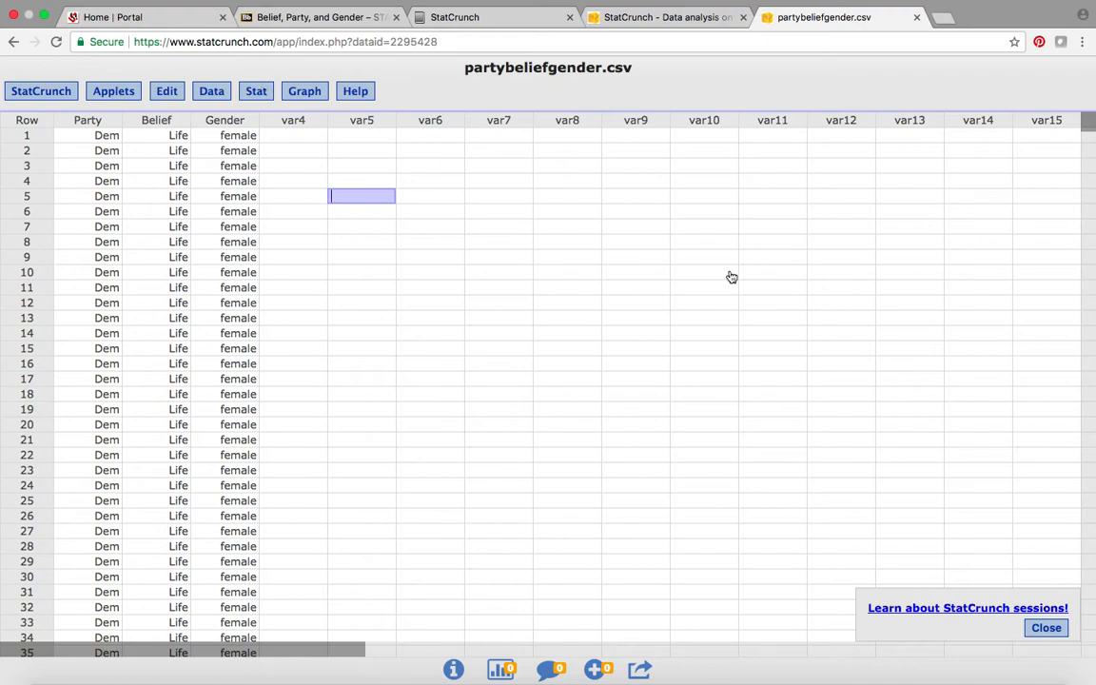
left_click(1046, 628)
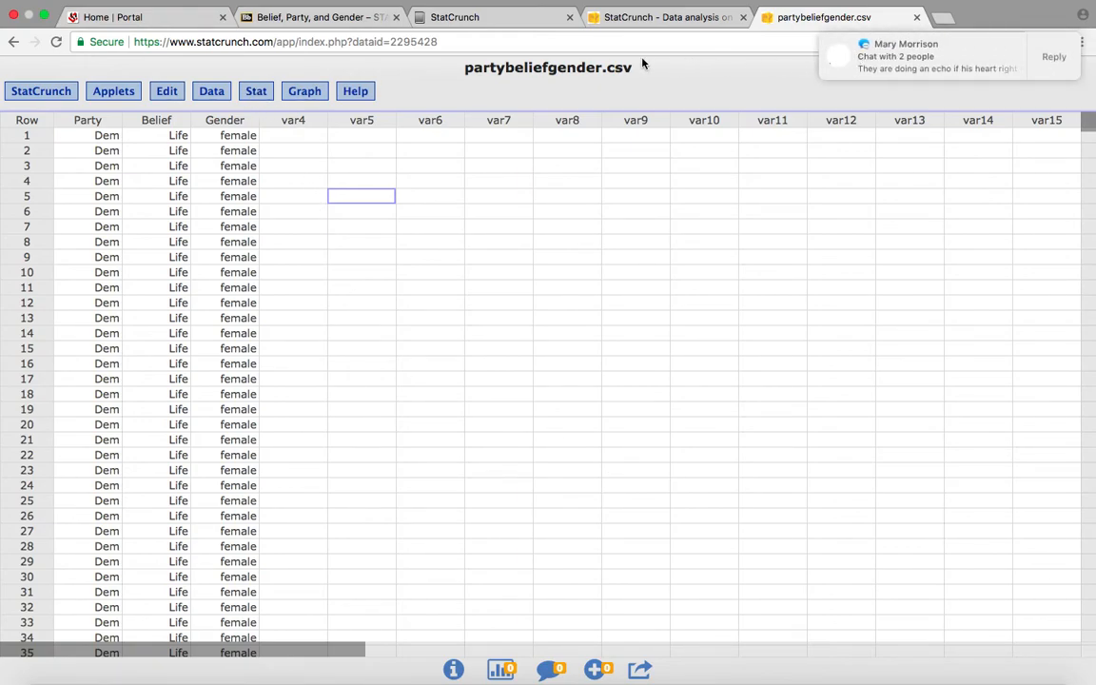
Start a frequency table from the data and choose Party as its column
left_click(255, 91)
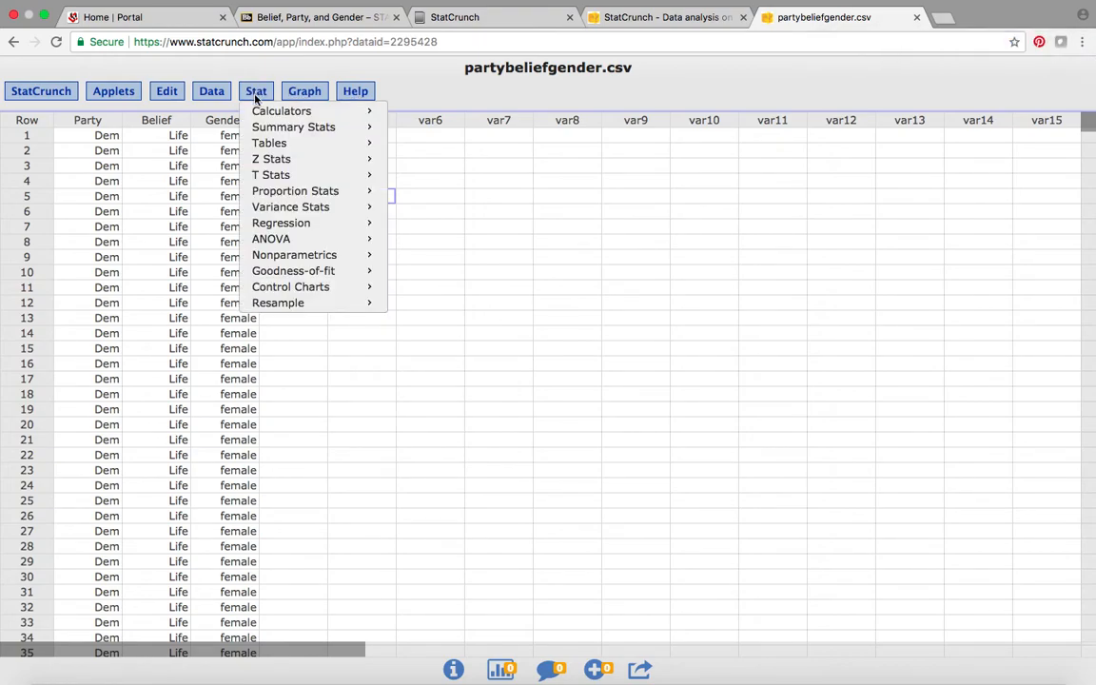
mouse_move(297, 131)
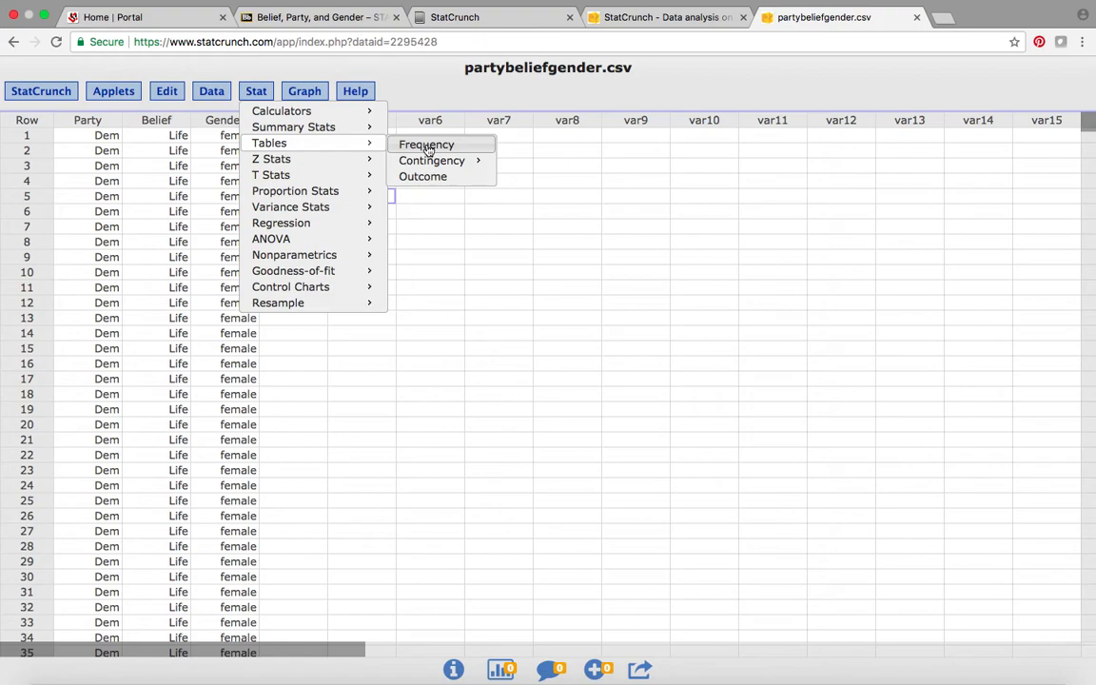
mouse_move(431, 163)
left_click(432, 145)
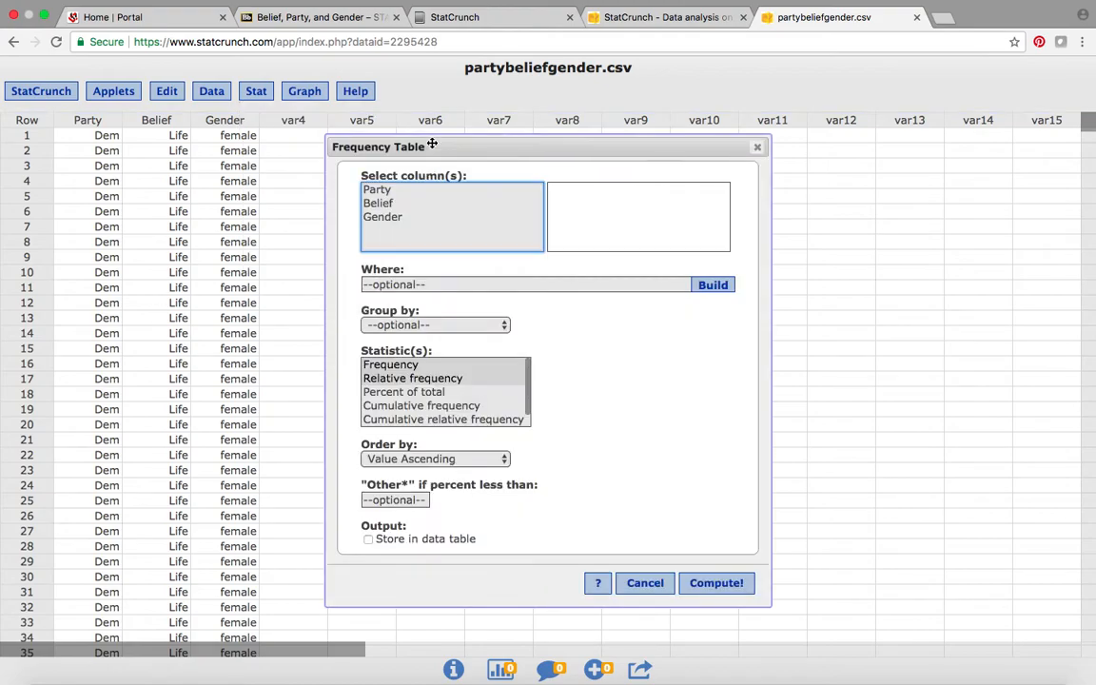
left_click(384, 191)
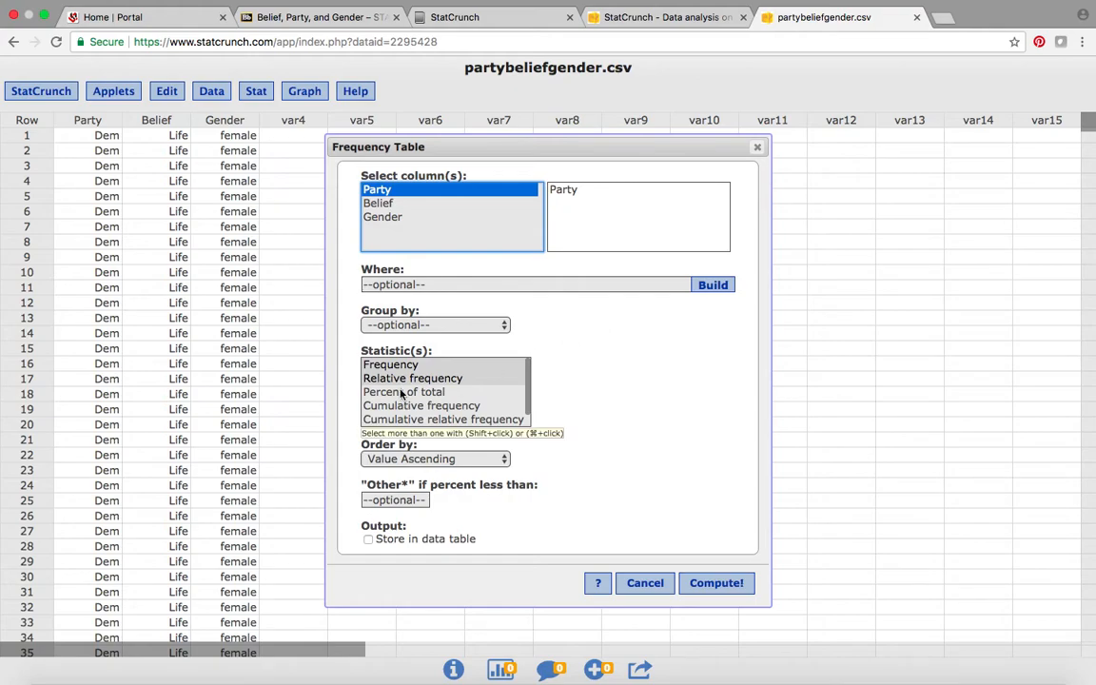
left_click(392, 367)
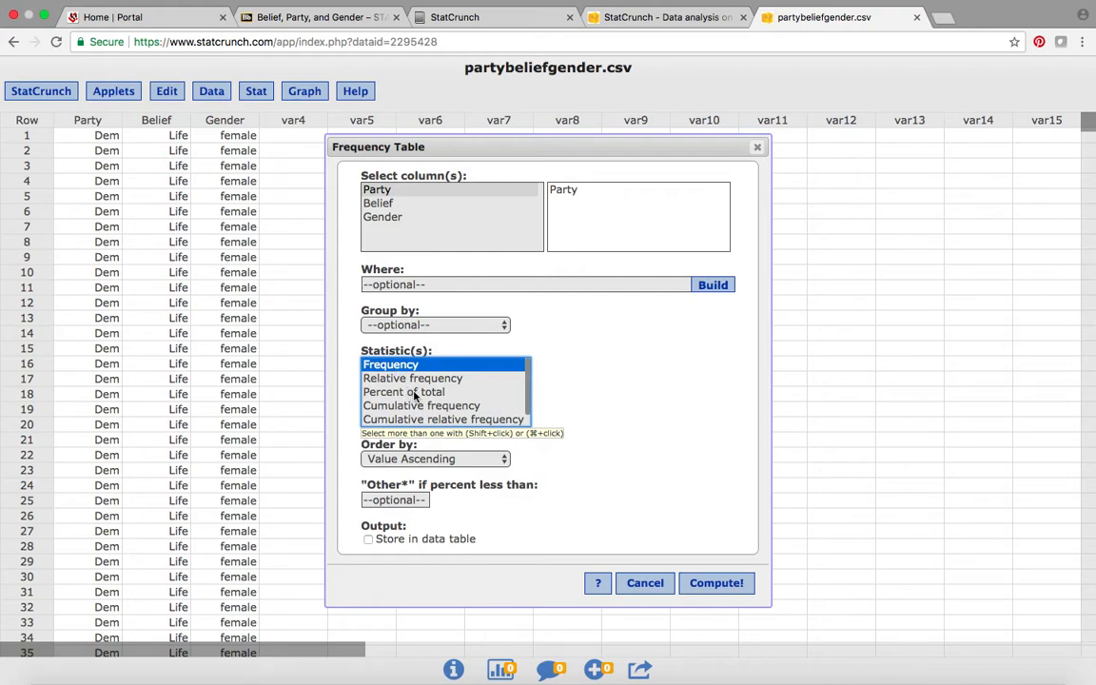
left_click(415, 392, "shift")
left_click(419, 380)
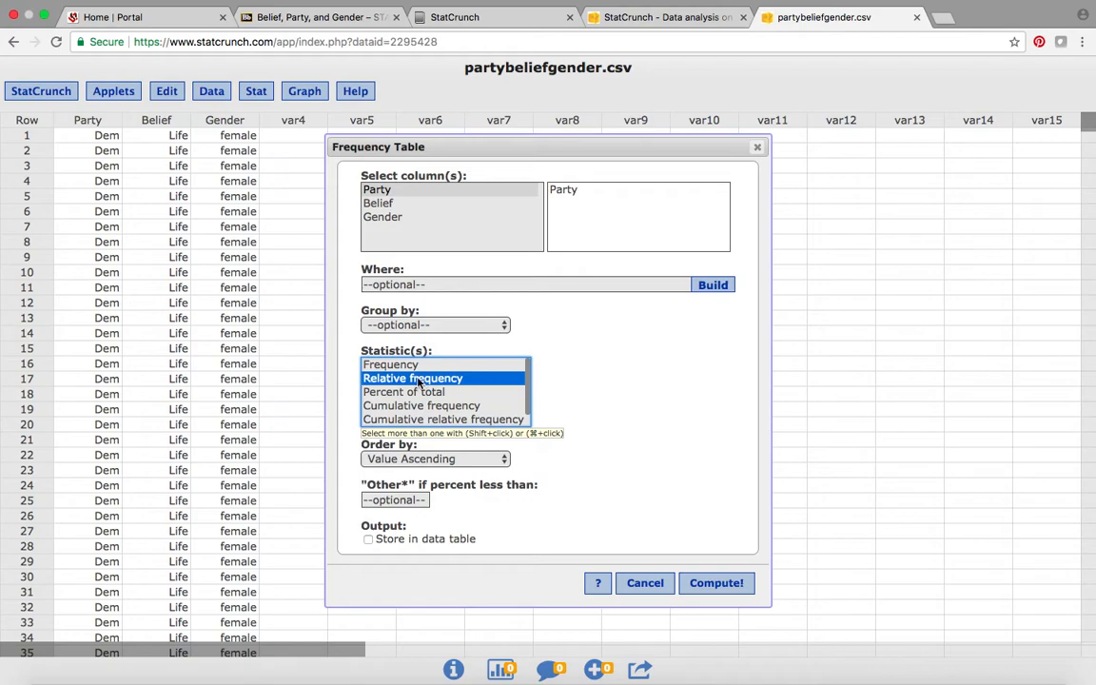
left_click(411, 366)
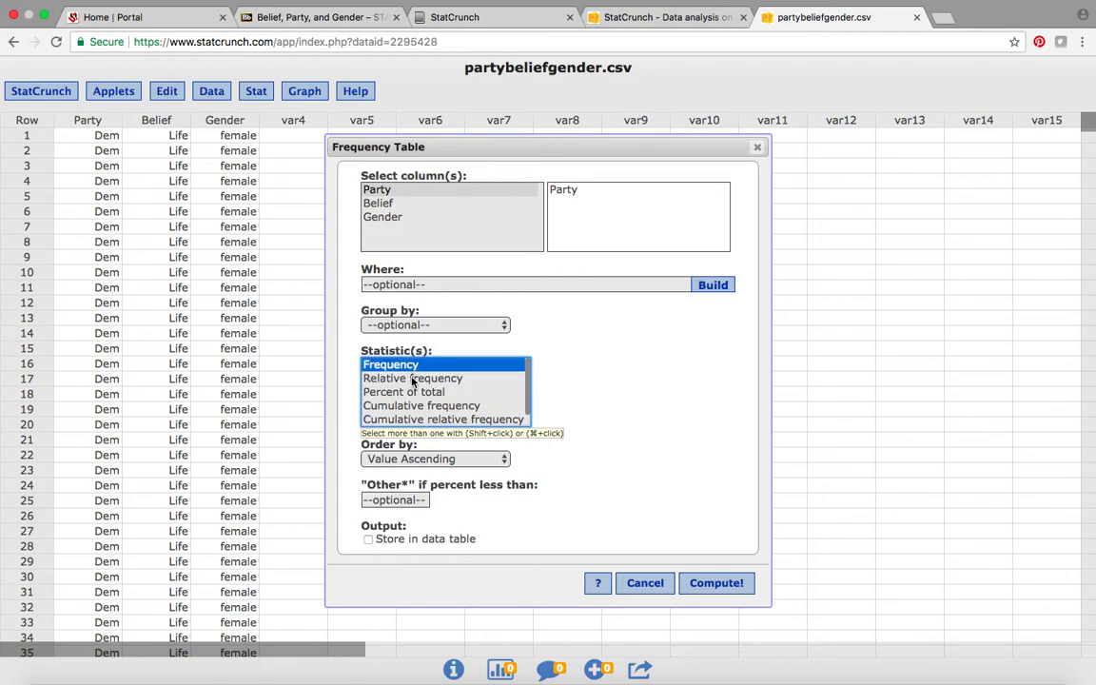
right_click(417, 391)
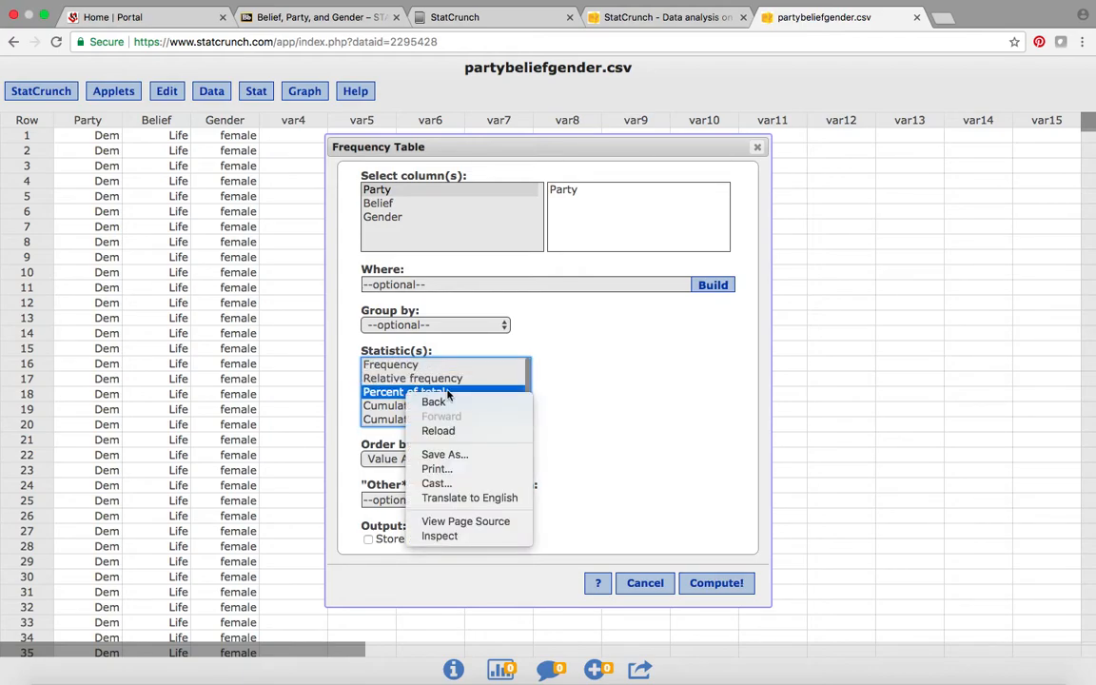
left_click(543, 391)
right_click(423, 367)
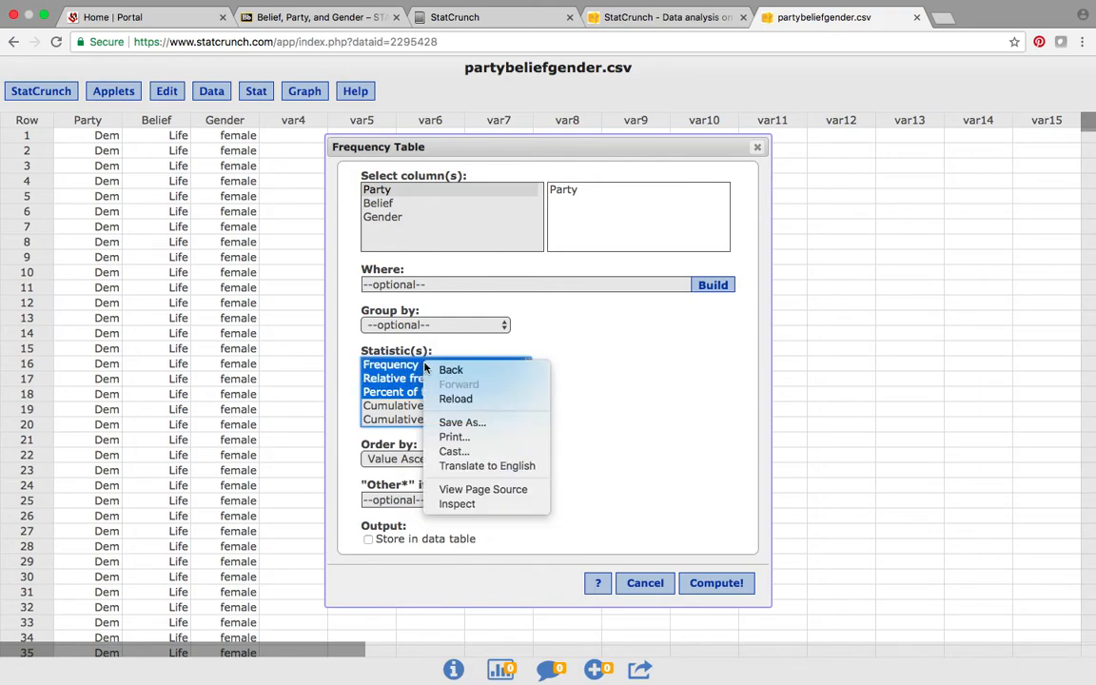
left_click(590, 385)
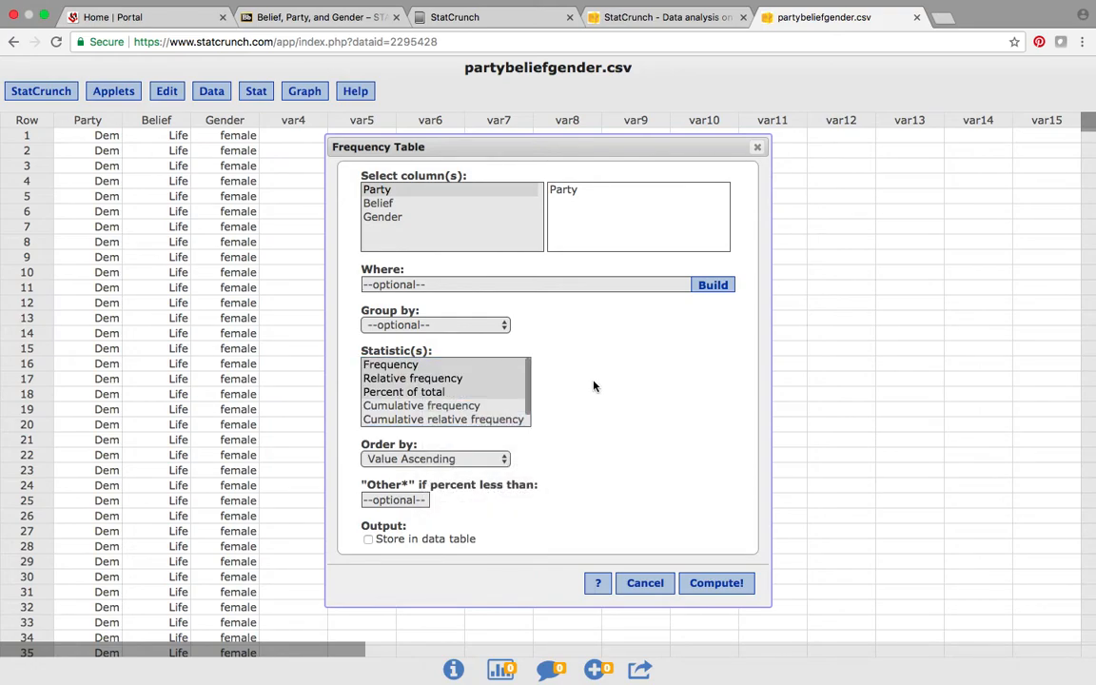
Compute the Party frequency table with only the Frequency and Percent of total statistics, and close the results
left_click(409, 366)
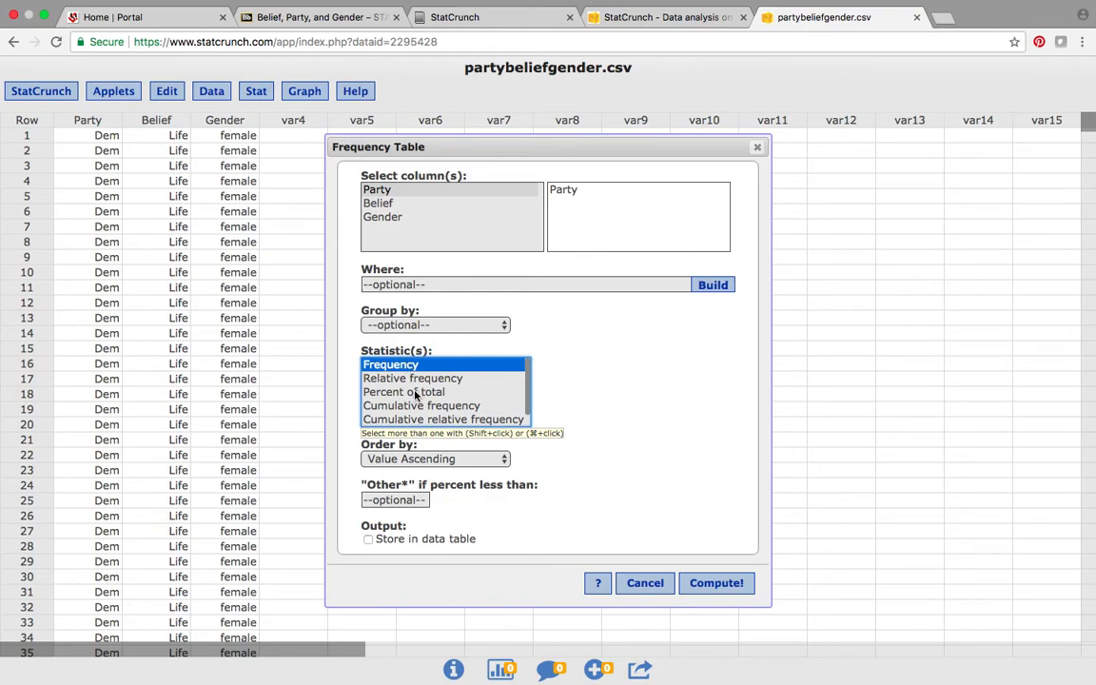
left_click(423, 391, "super")
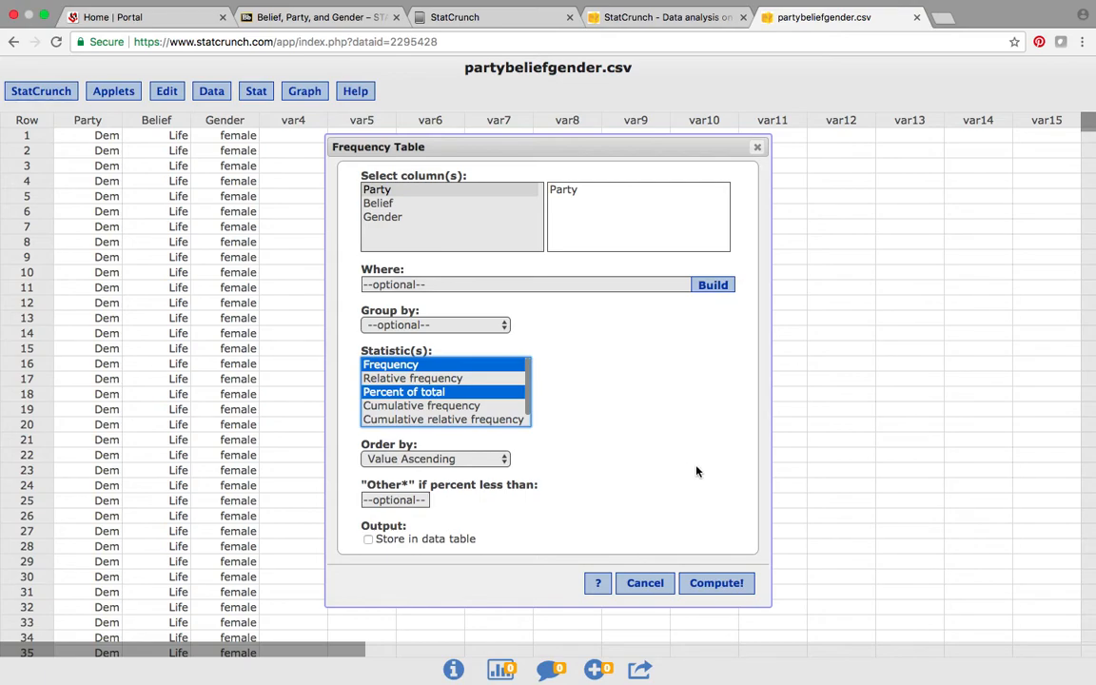
left_click(716, 583)
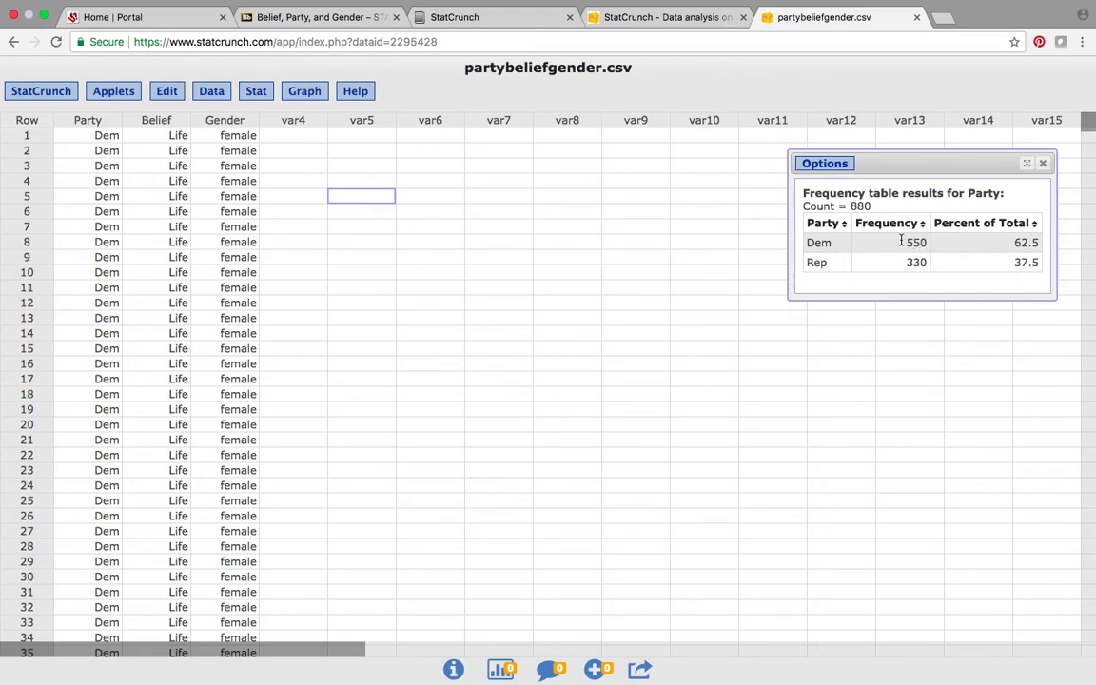
left_click(1044, 165)
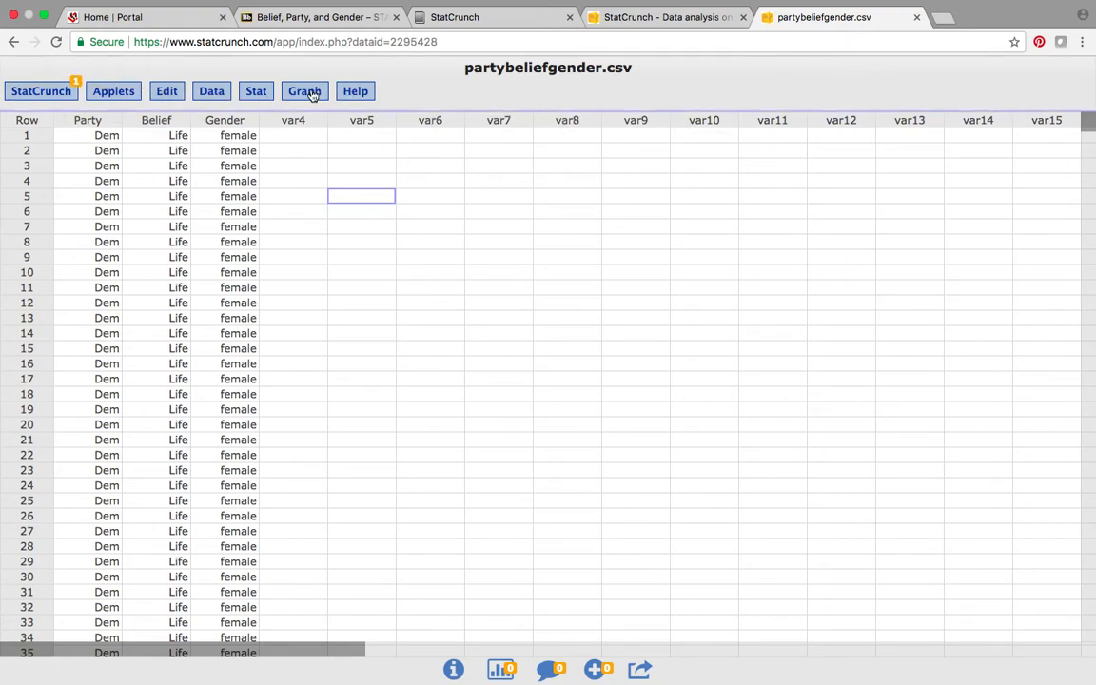
Start a new frequency table covering the Party, Belief and Gender columns
left_click(257, 92)
mouse_move(368, 146)
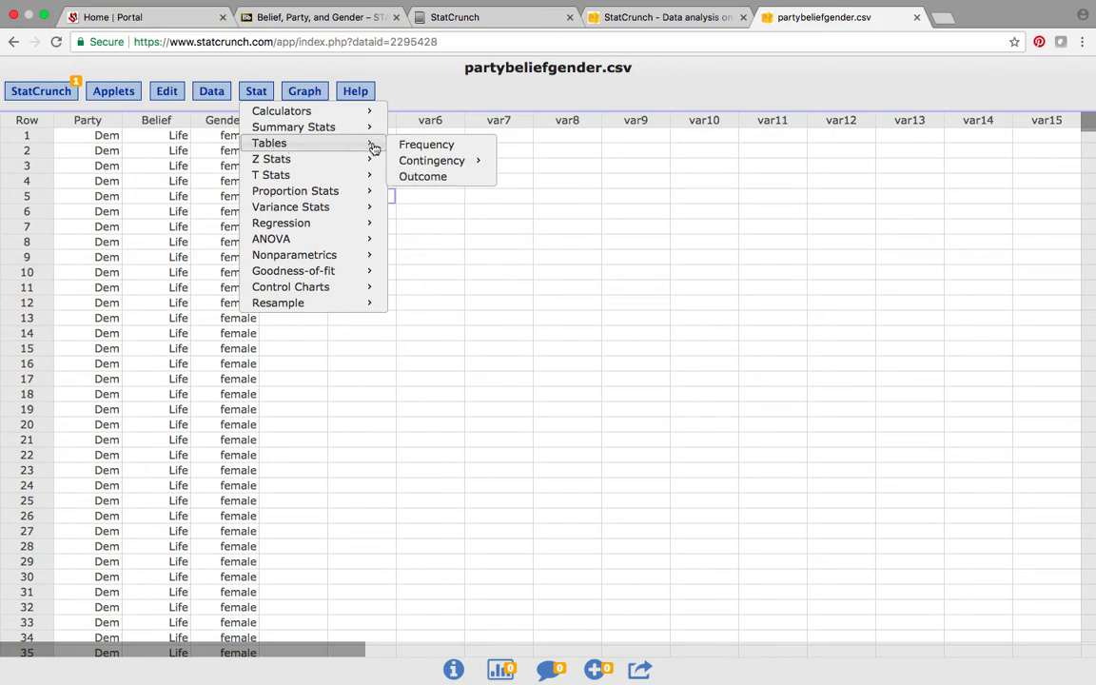
left_click(437, 148)
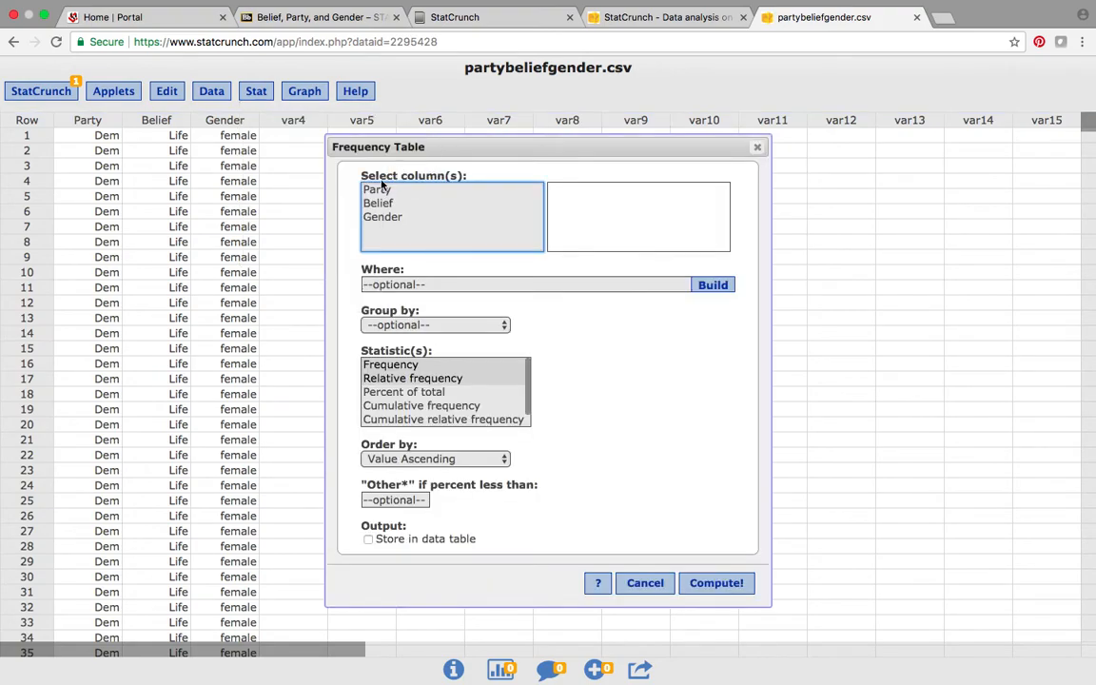
left_click(381, 191)
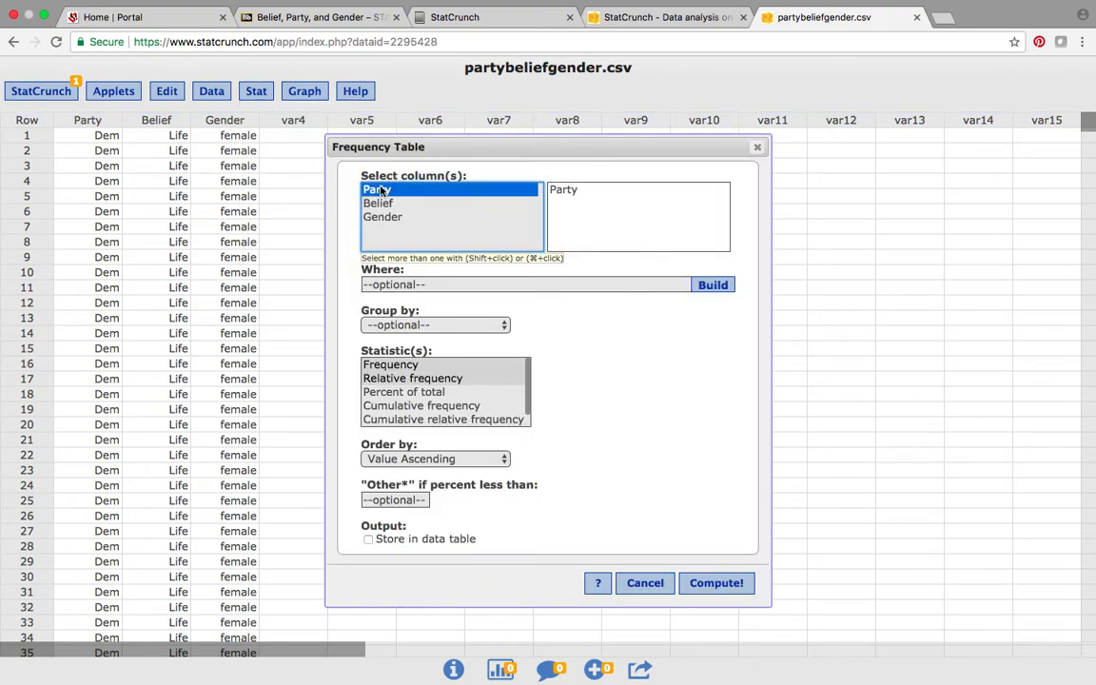
left_click(378, 203, "shift")
left_click(383, 216, "shift")
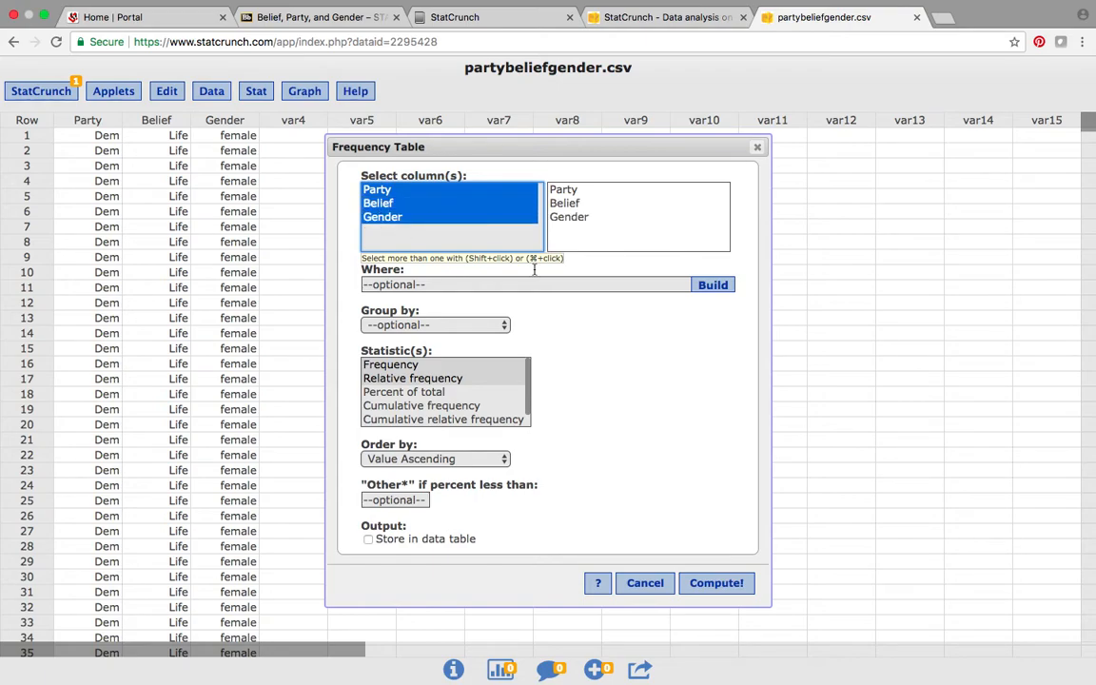
Compute the three-column frequency tables with only Frequency and Percent of total, move the results over the data for review, and close them
left_click(407, 366)
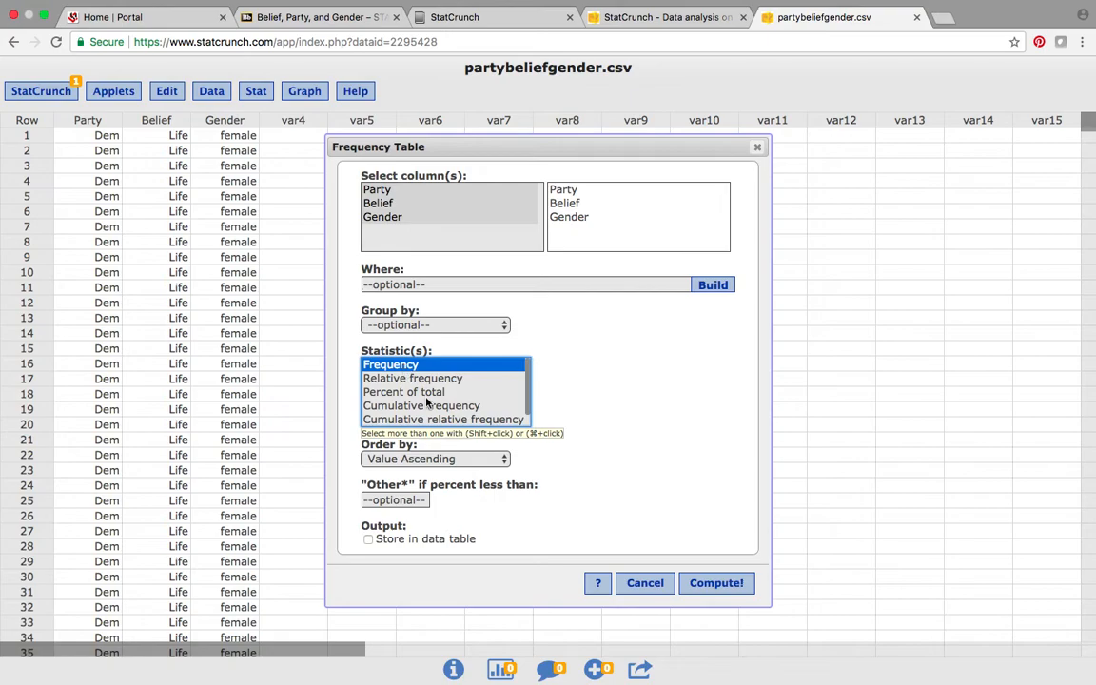
left_click(437, 392, "shift")
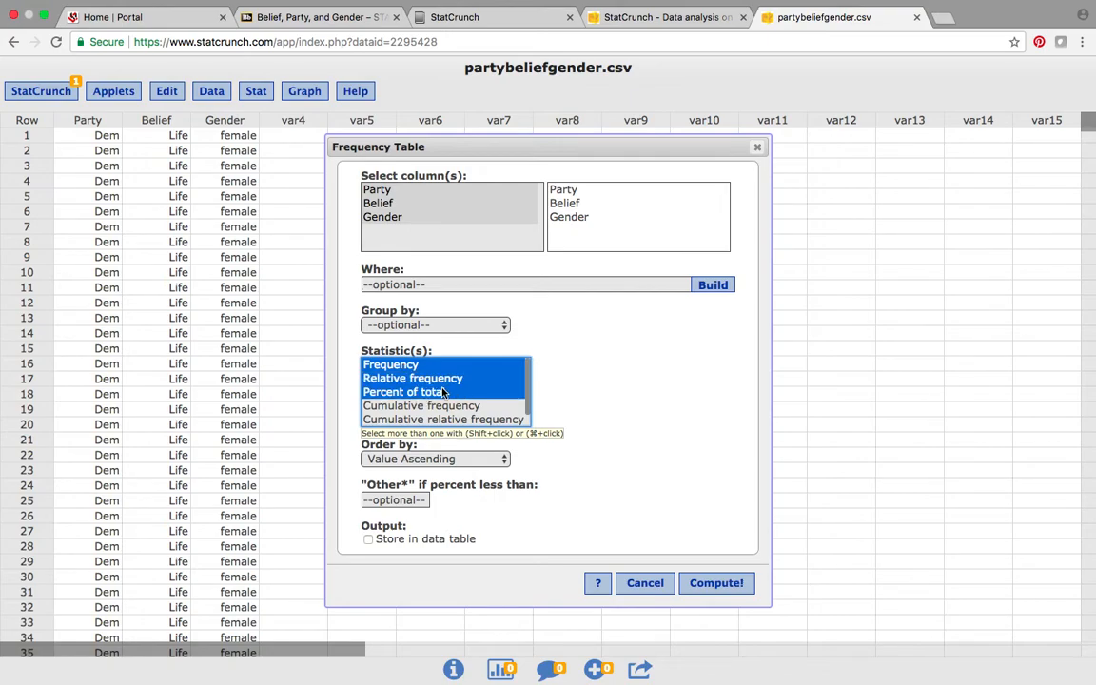
left_click(390, 366)
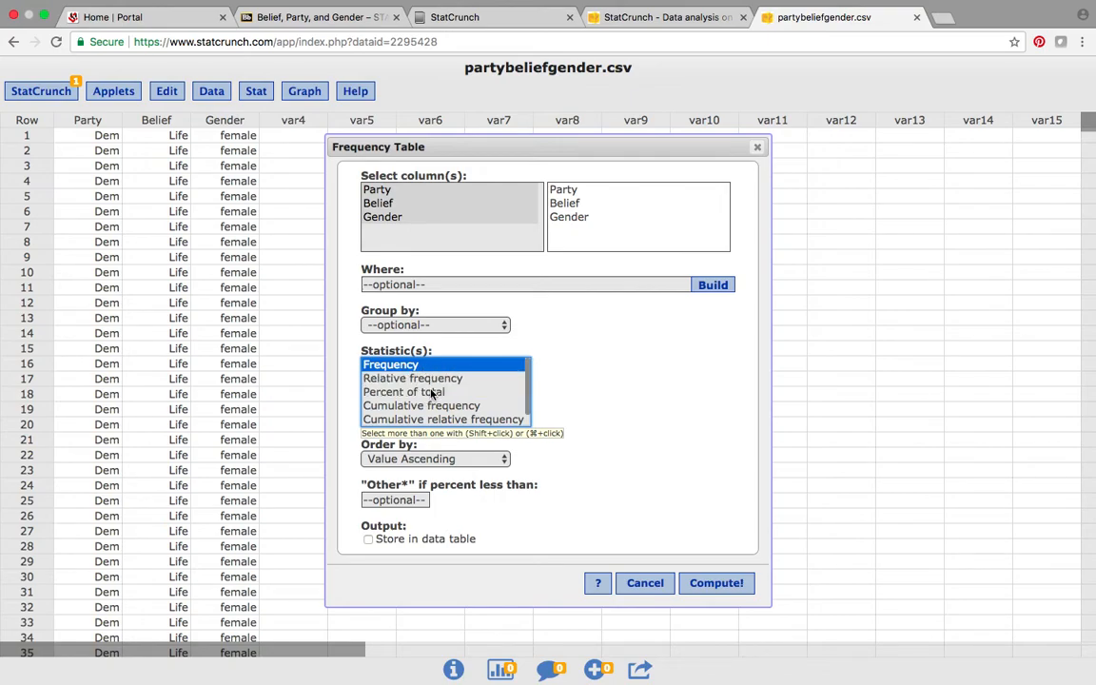
left_click(430, 392, "super")
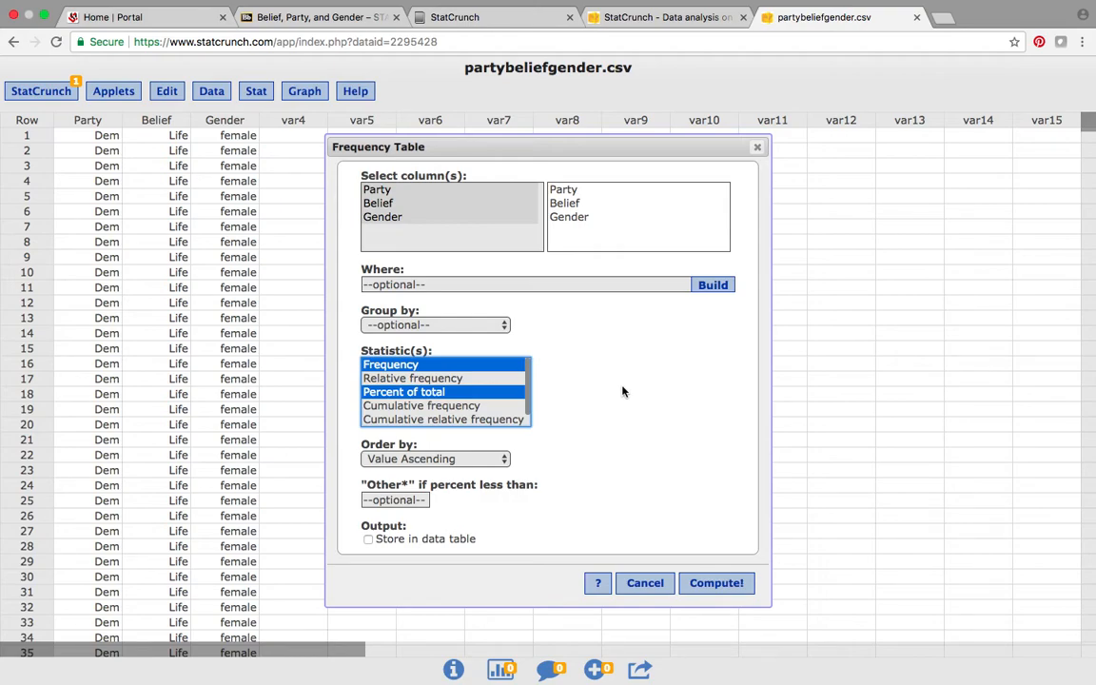
left_click(720, 590)
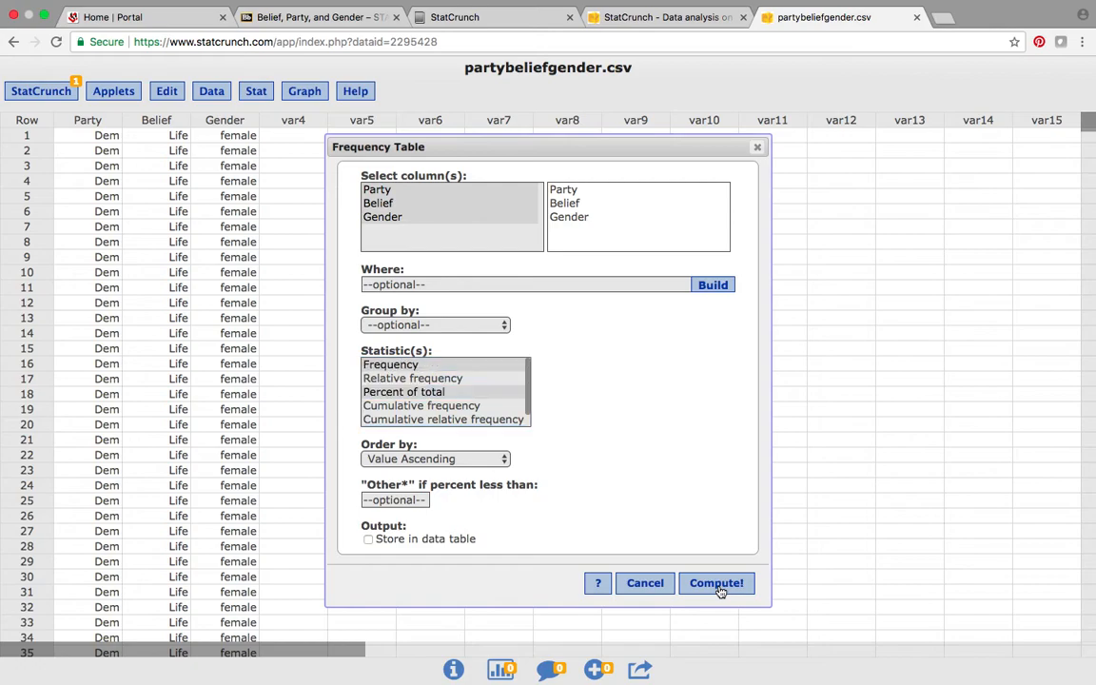
left_click_drag(920, 180, 474, 159)
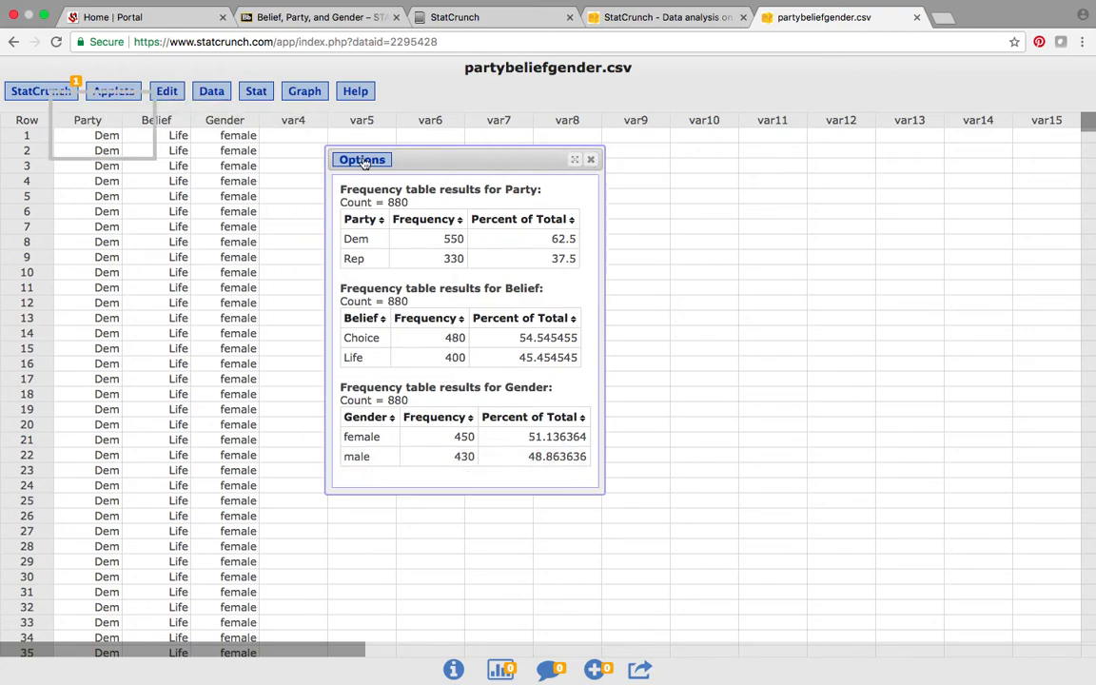
left_click(589, 163)
Start a contingency table with data, using Party as the row variable and Belief as the column variable
left_click(257, 92)
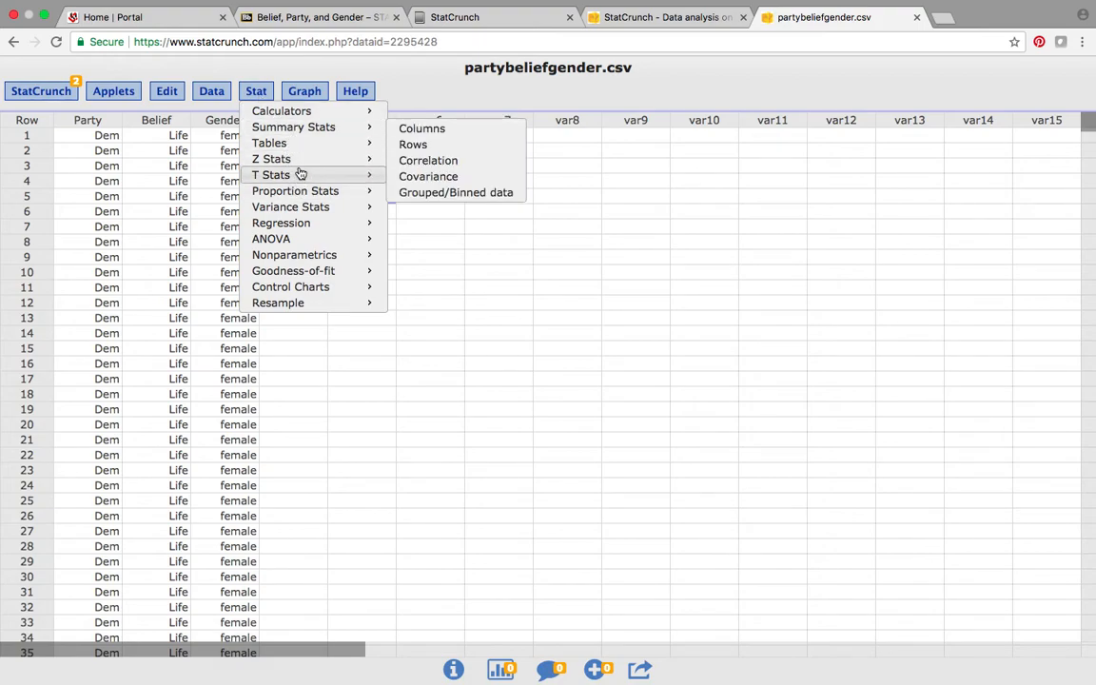
mouse_move(350, 144)
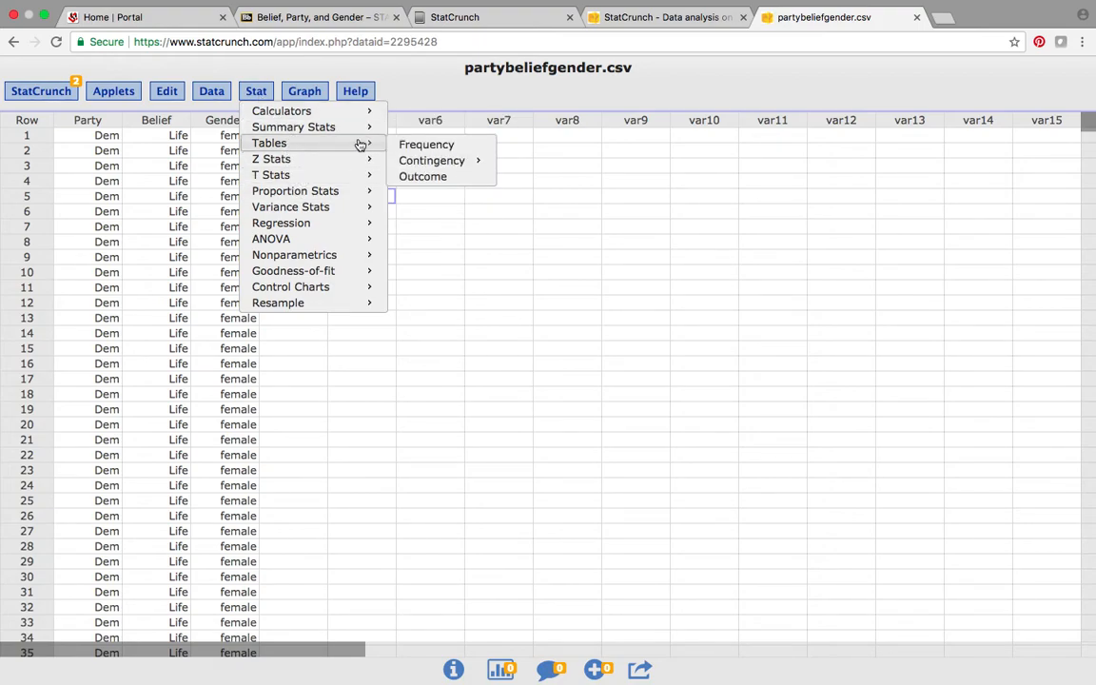
mouse_move(447, 164)
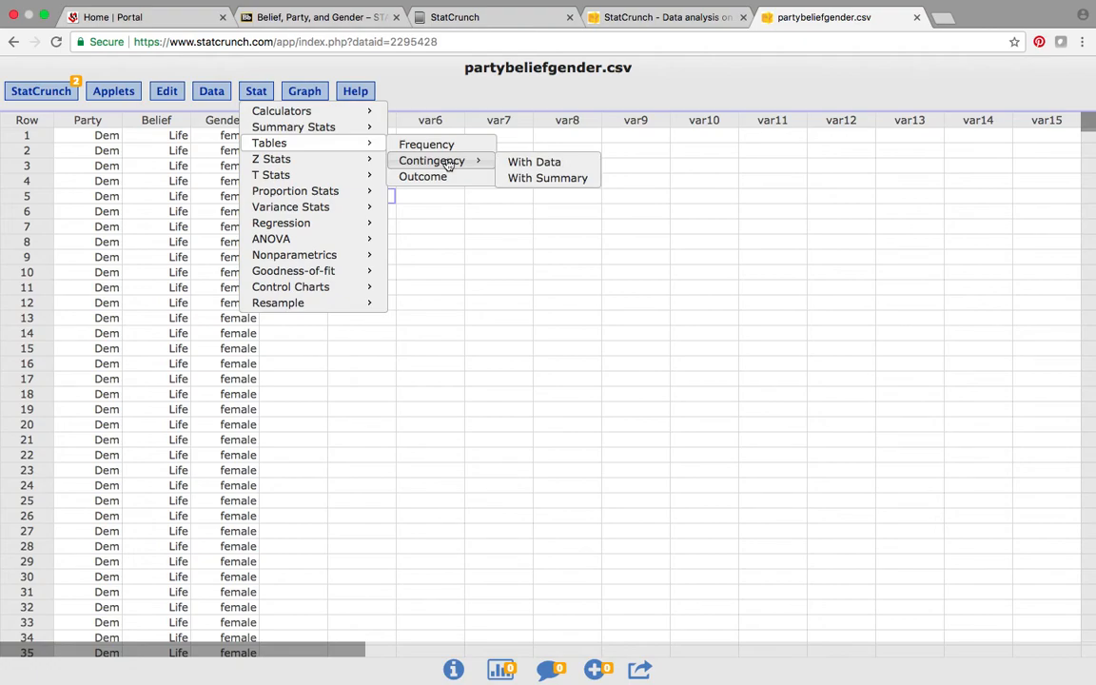
left_click(552, 165)
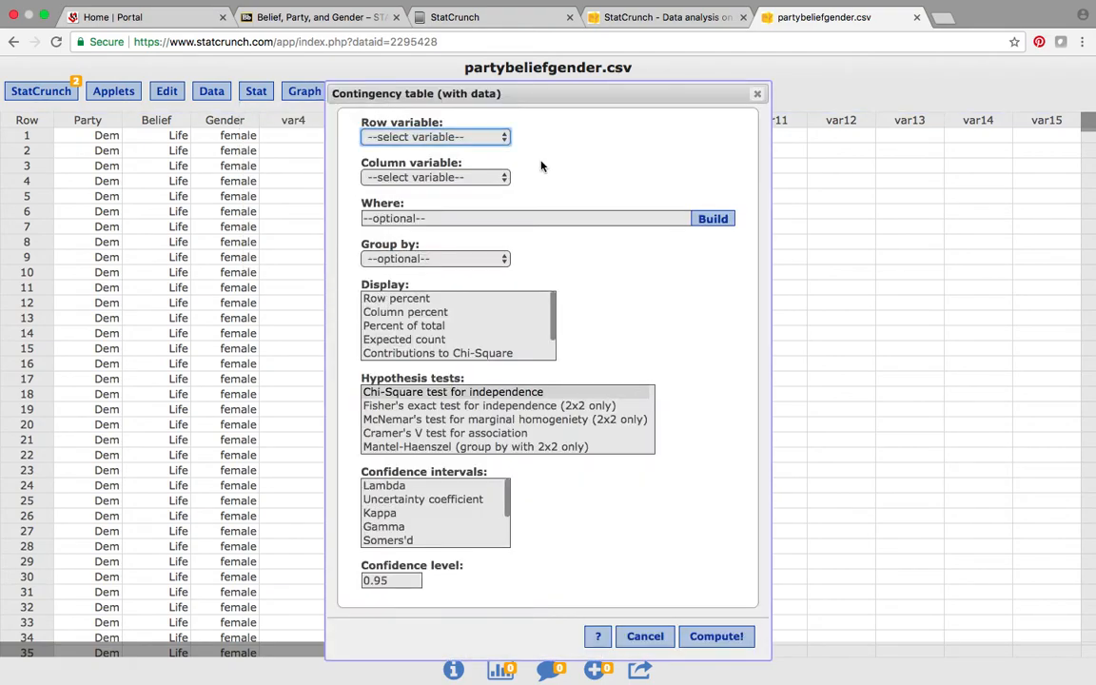
left_click(457, 140)
left_click(409, 151)
left_click(455, 179)
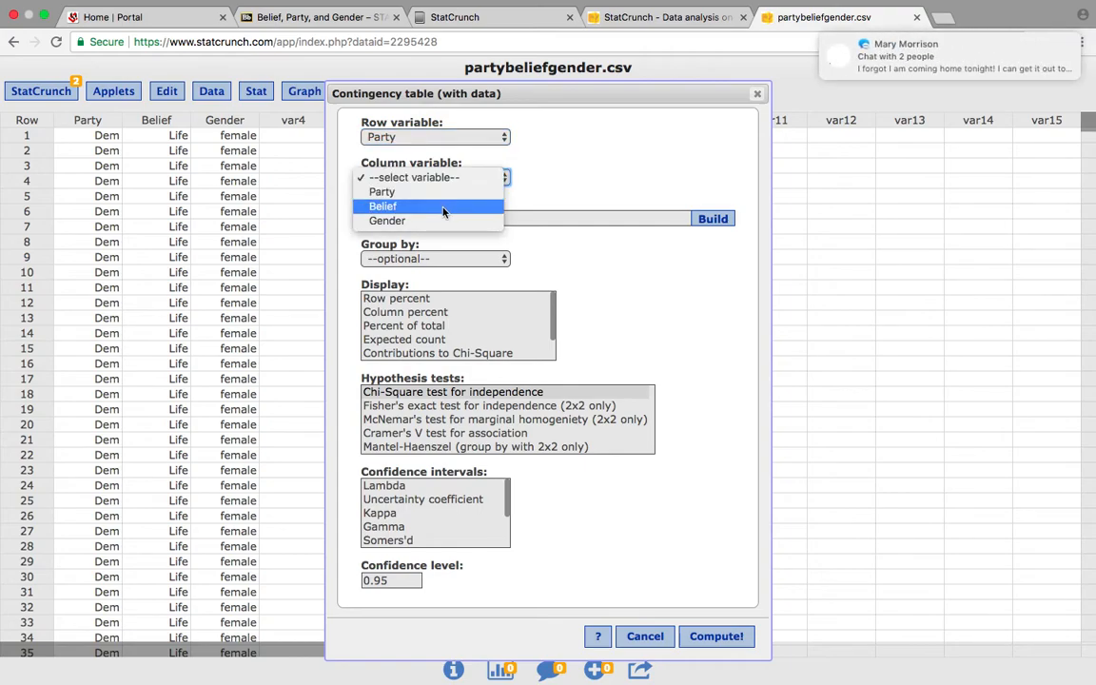
left_click(443, 209)
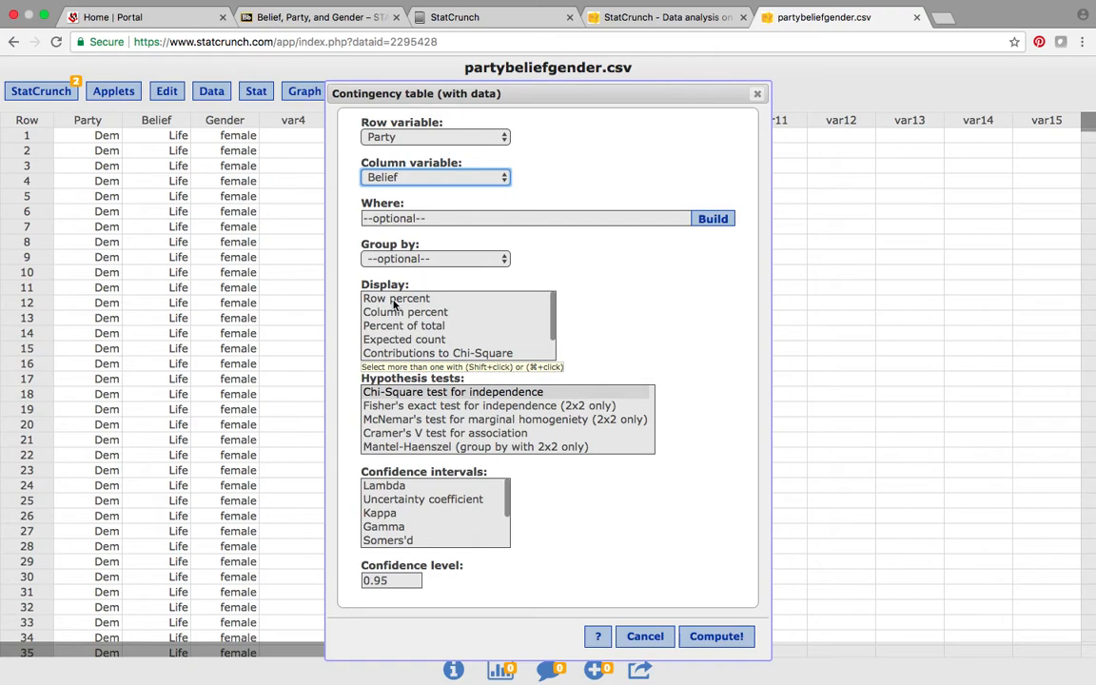
Set the contingency table to display row percent, column percent and percent of total
scroll(447, 319, "down", 1)
scroll(461, 321, "up", 1)
left_click(411, 299)
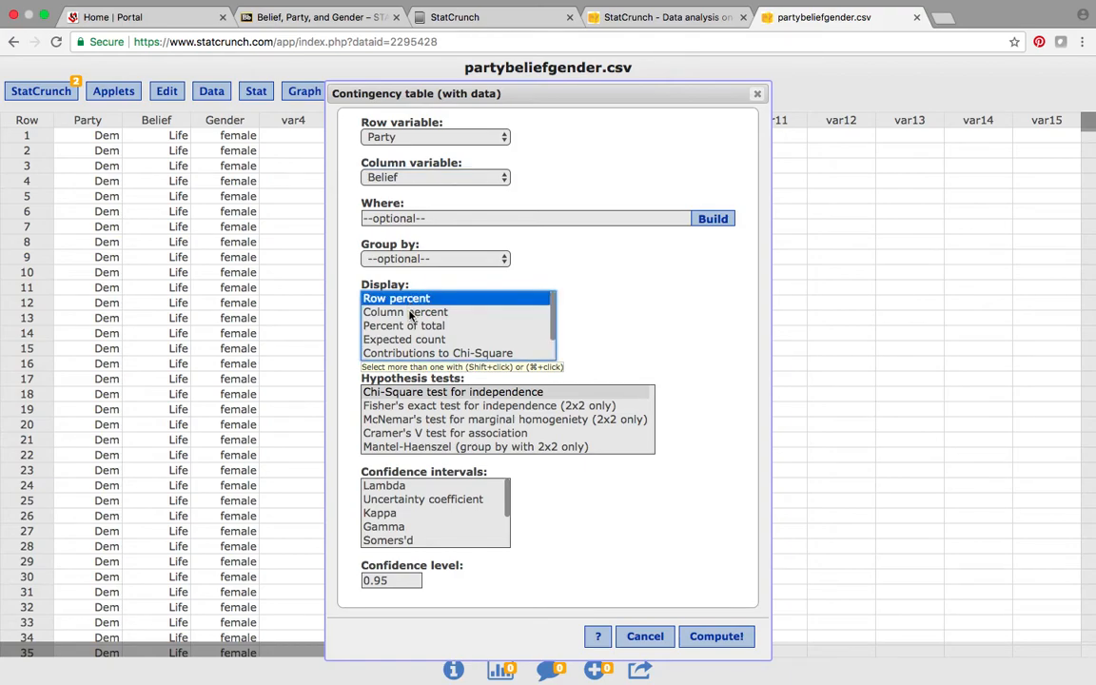
left_click(411, 312, "shift")
left_click(411, 326, "shift")
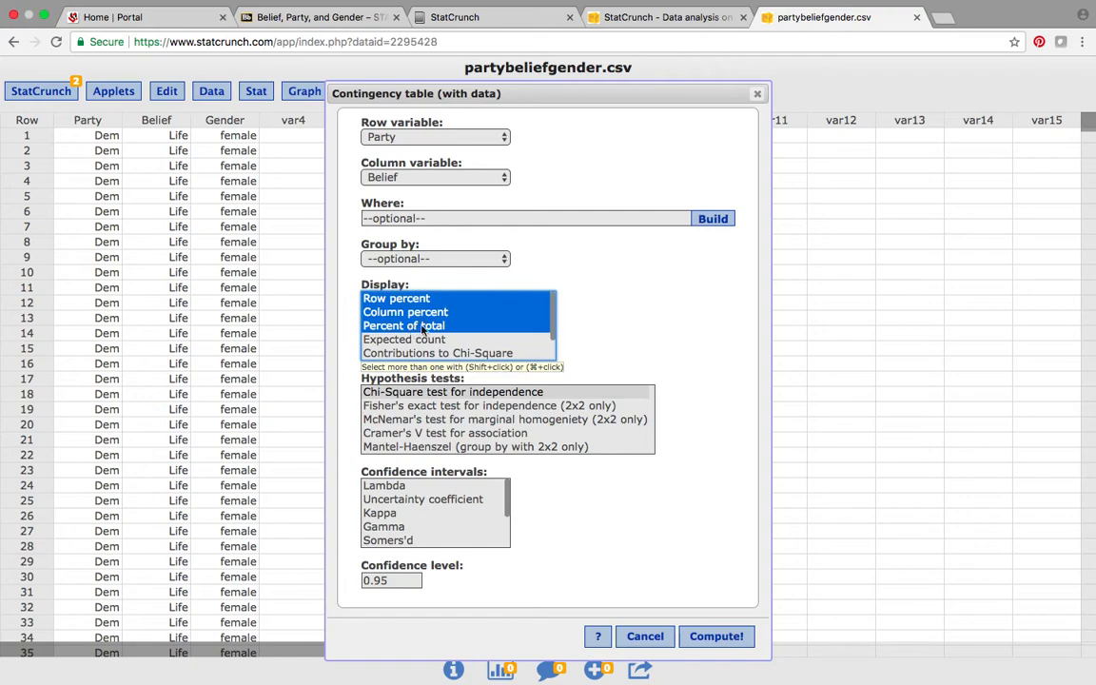
scroll(502, 329, "down", 2)
scroll(502, 329, "up", 2)
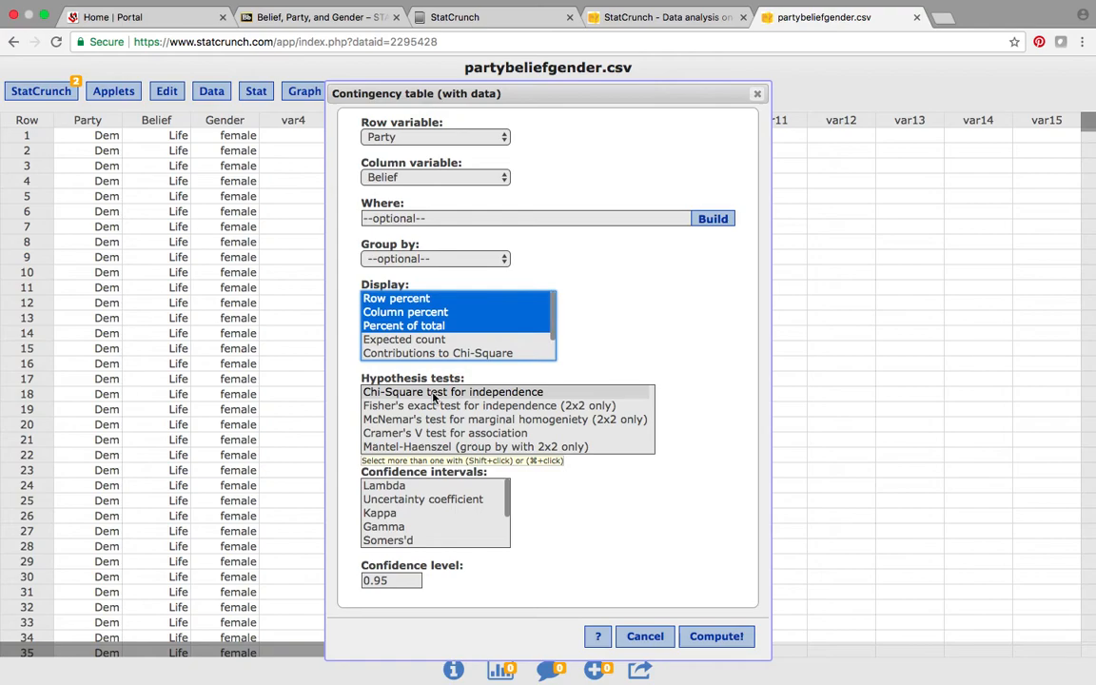
Compute the Party by Belief contingency table, move its results window beside the Gender column and widen it
scroll(449, 512, "down", 3)
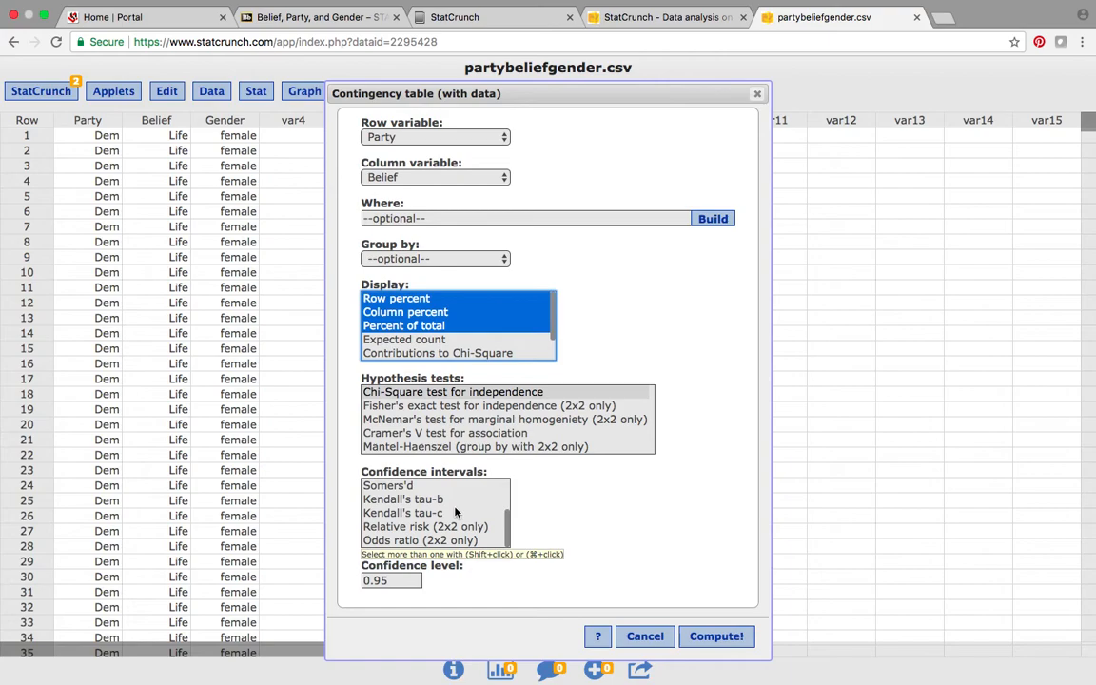
scroll(455, 511, "up", 3)
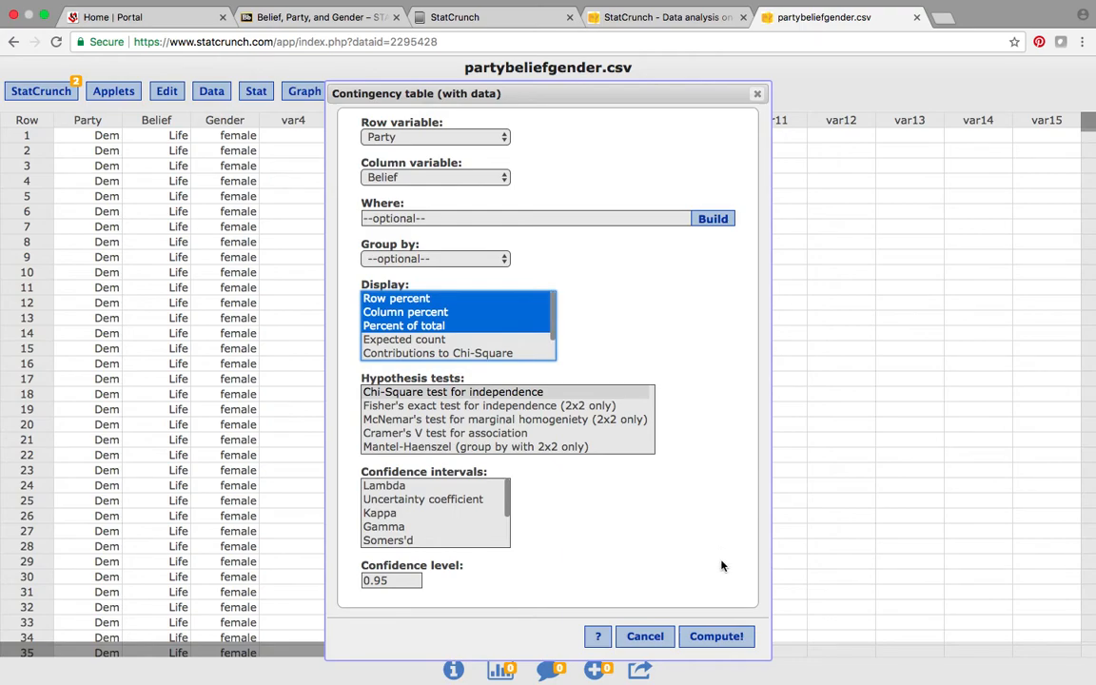
left_click(717, 636)
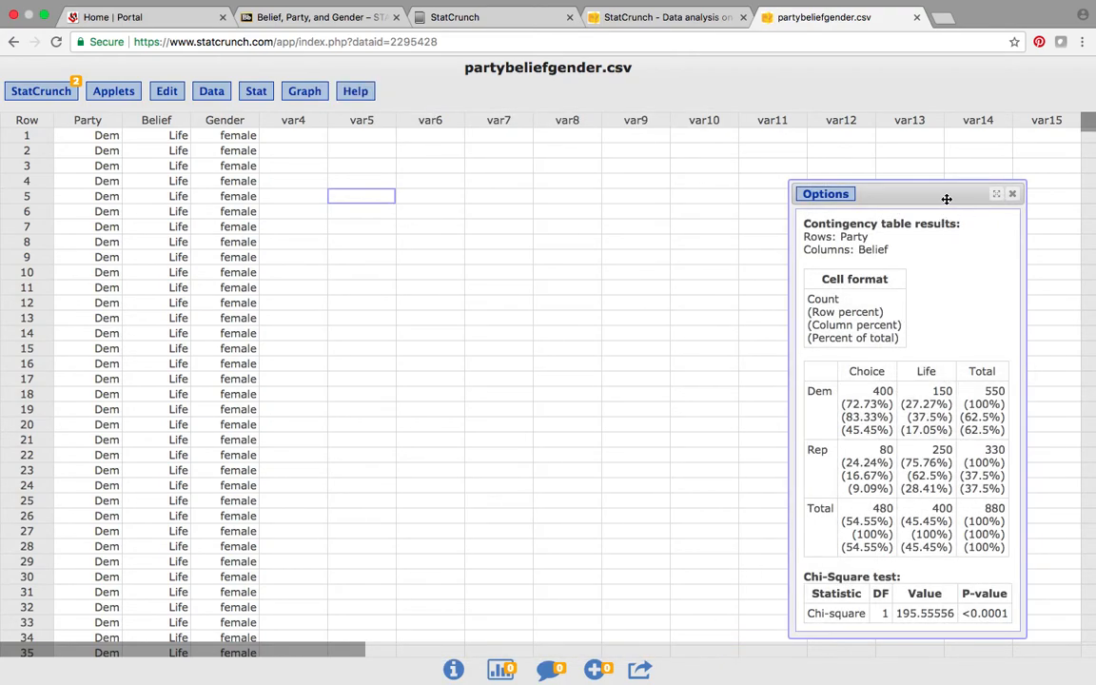
left_click_drag(909, 193, 457, 116)
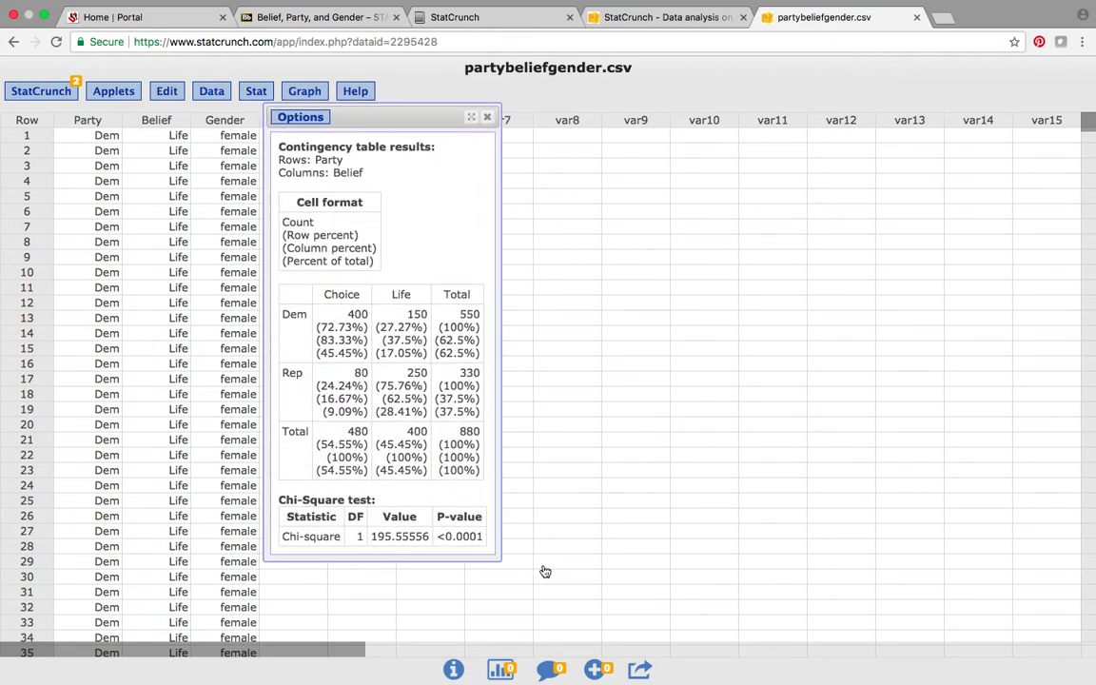
left_click_drag(504, 563, 715, 585)
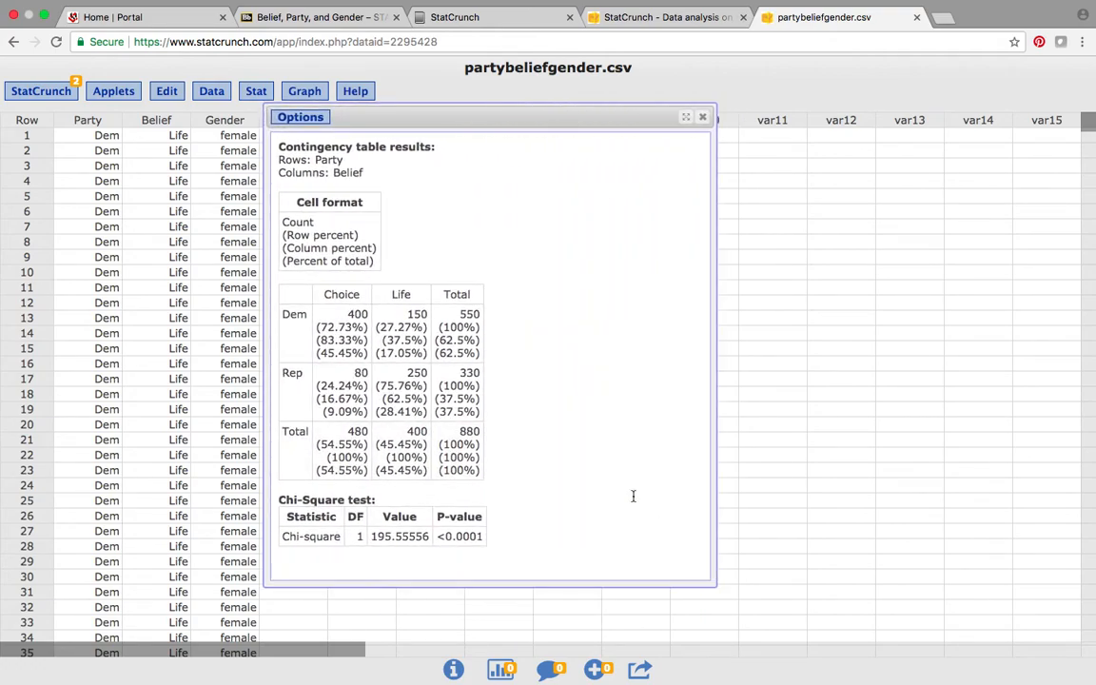
Examine the percent of total values in the Party by Belief contingency table cells, and close the results
scroll(577, 383, "up", 4)
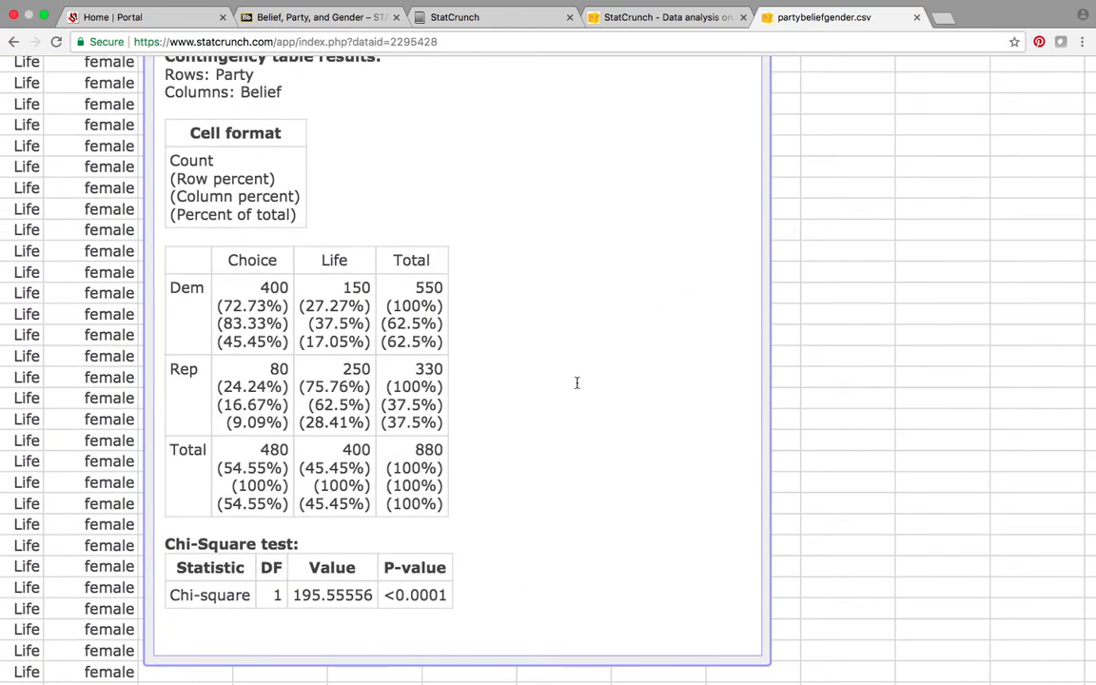
scroll(576, 384, "left", 3)
scroll(577, 384, "up", 2)
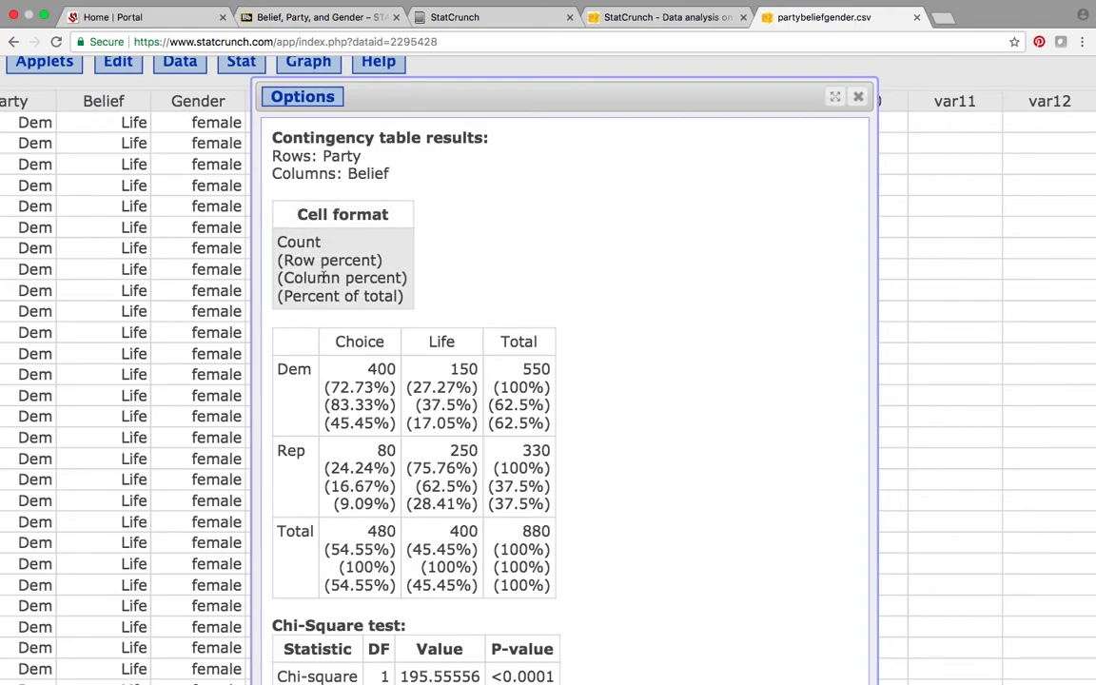
left_click_drag(330, 423, 372, 424)
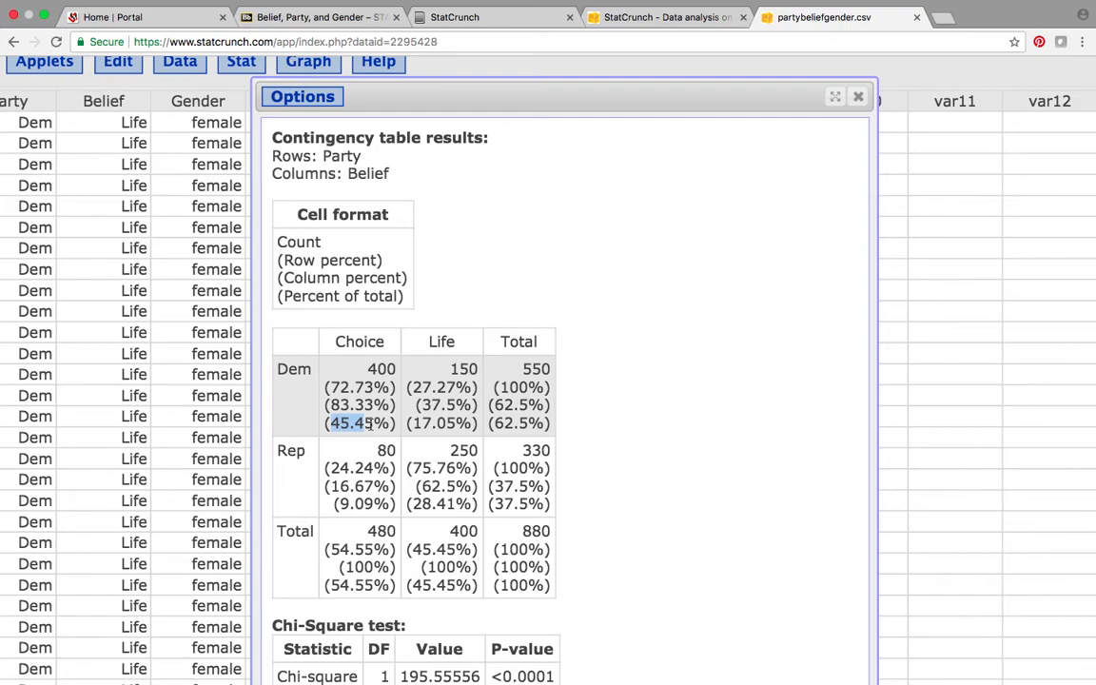
left_click(424, 426)
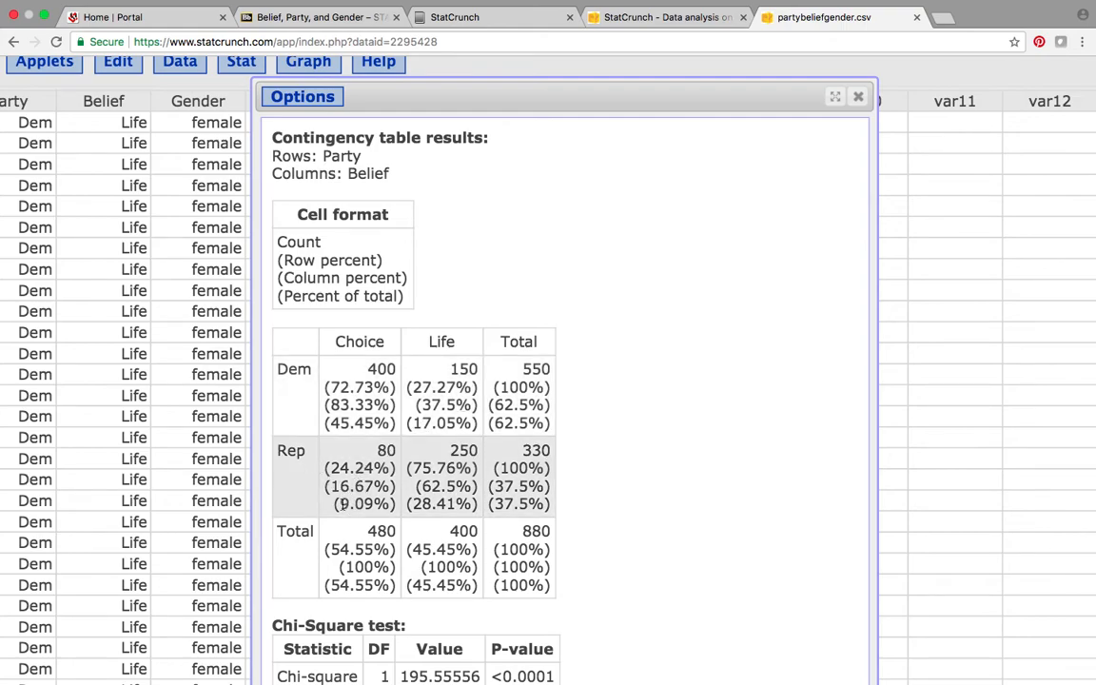
left_click_drag(338, 503, 374, 507)
left_click_drag(412, 504, 454, 506)
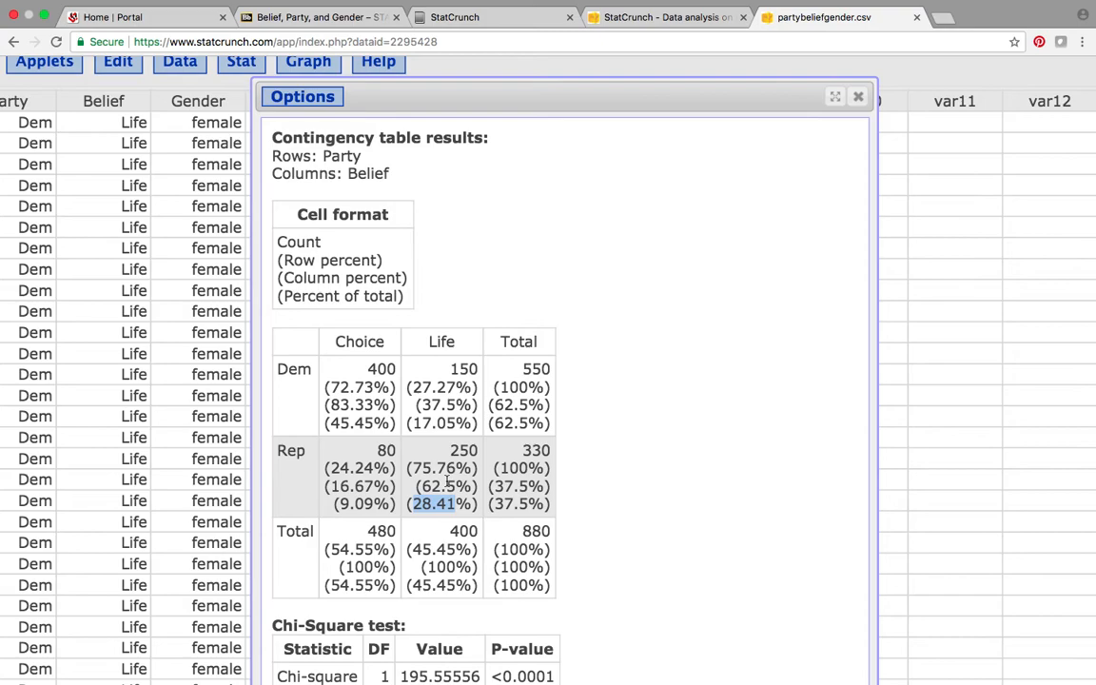
left_click(693, 402)
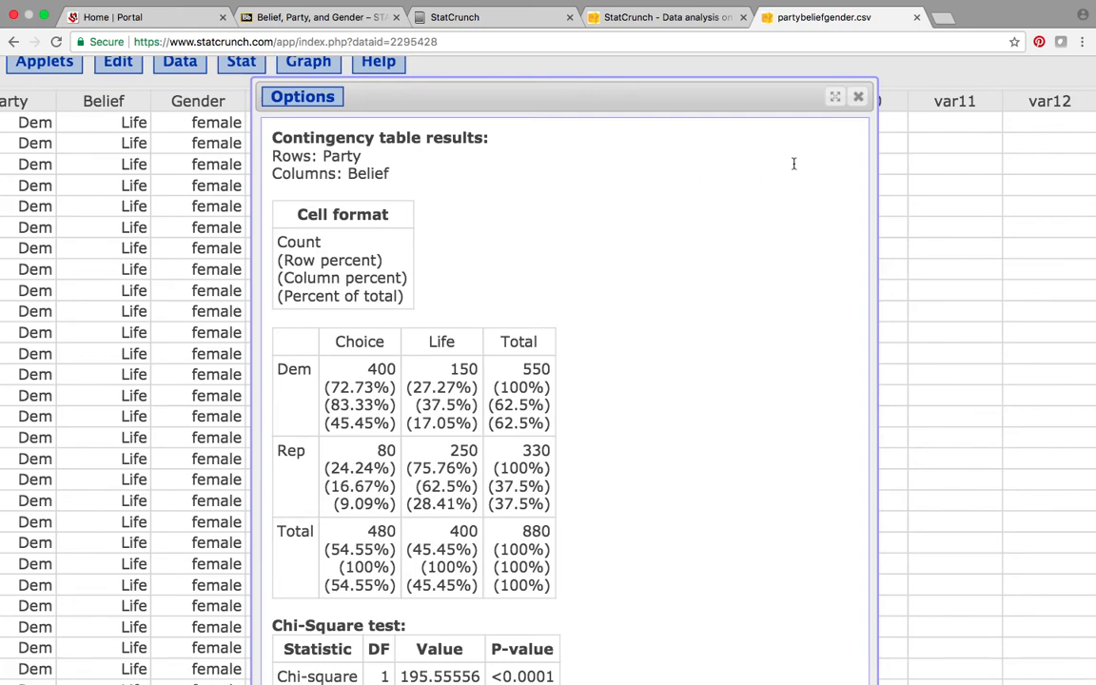
left_click(859, 99)
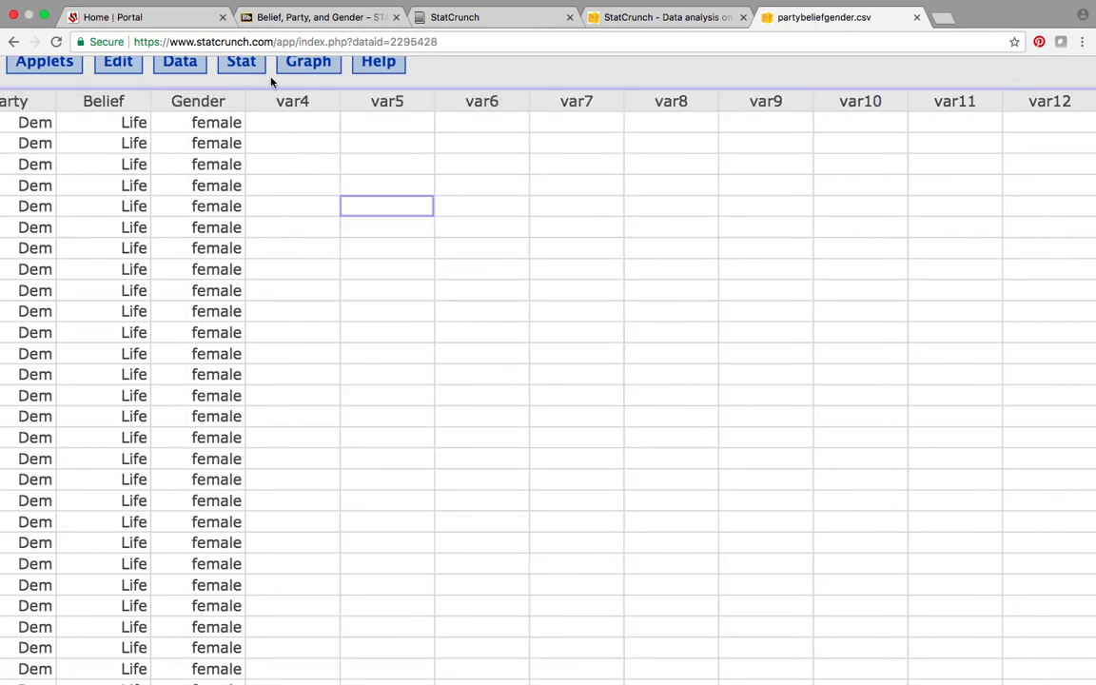
Start another contingency table with data, using Gender as the row variable and Belief as the column variable
left_click(243, 63)
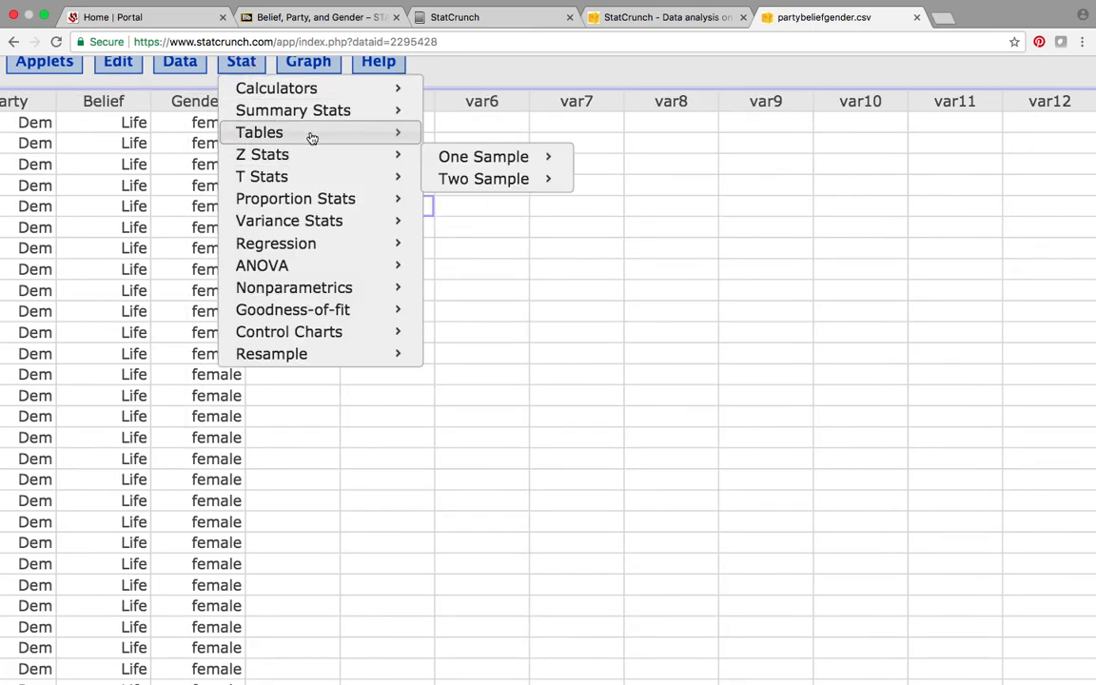
mouse_move(311, 136)
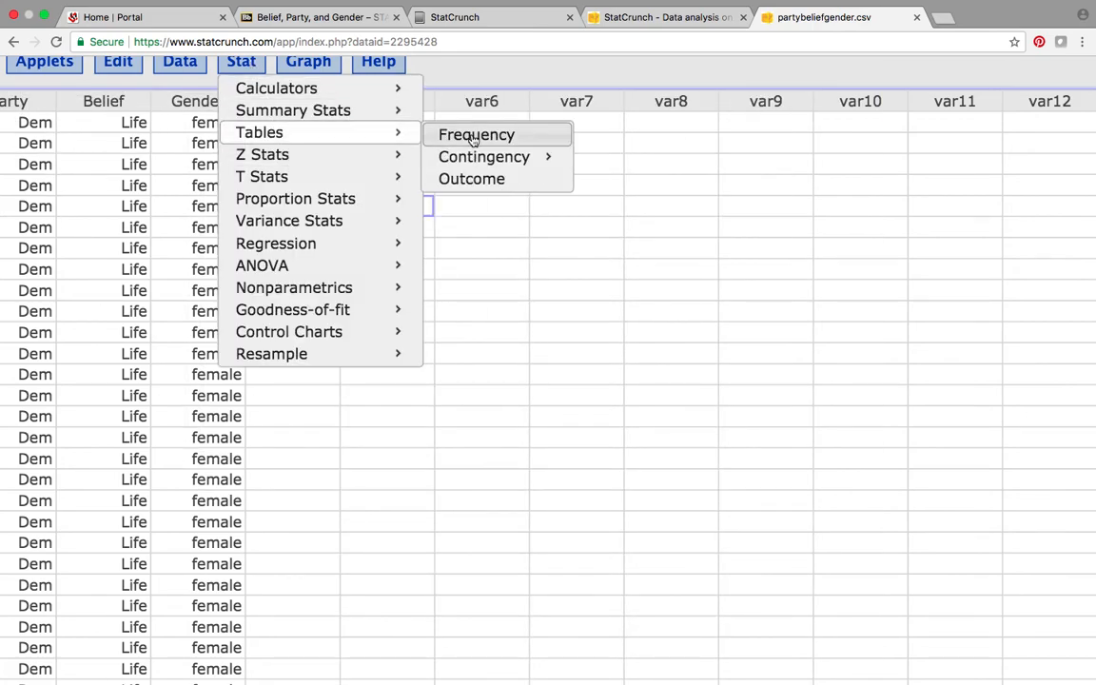
mouse_move(489, 156)
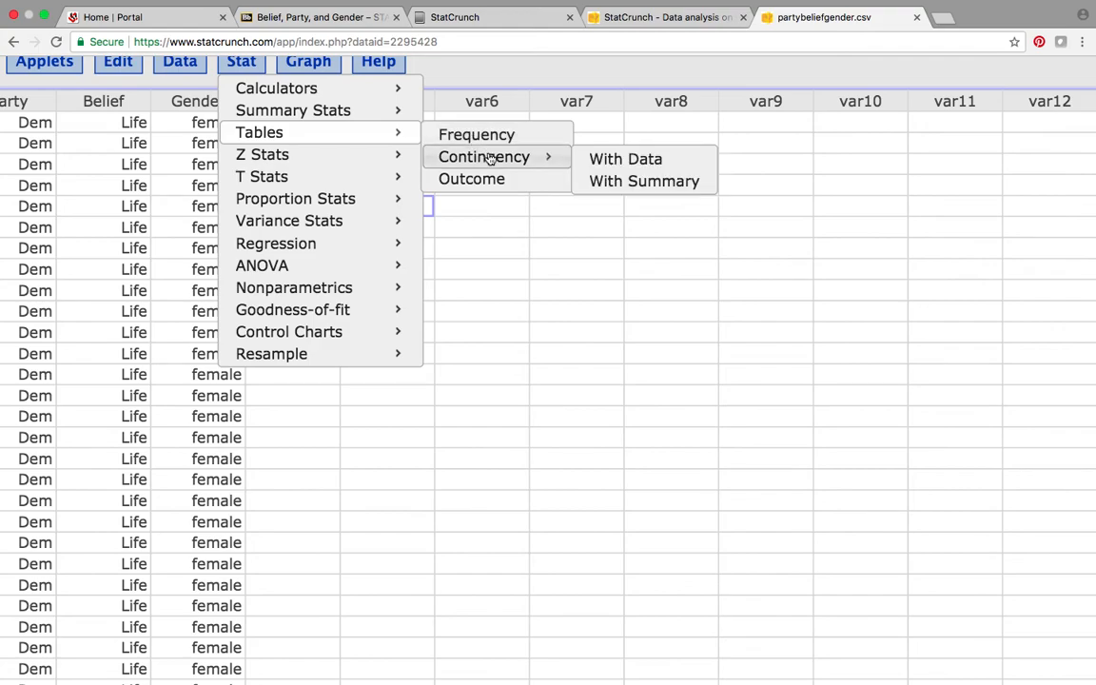
left_click(618, 160)
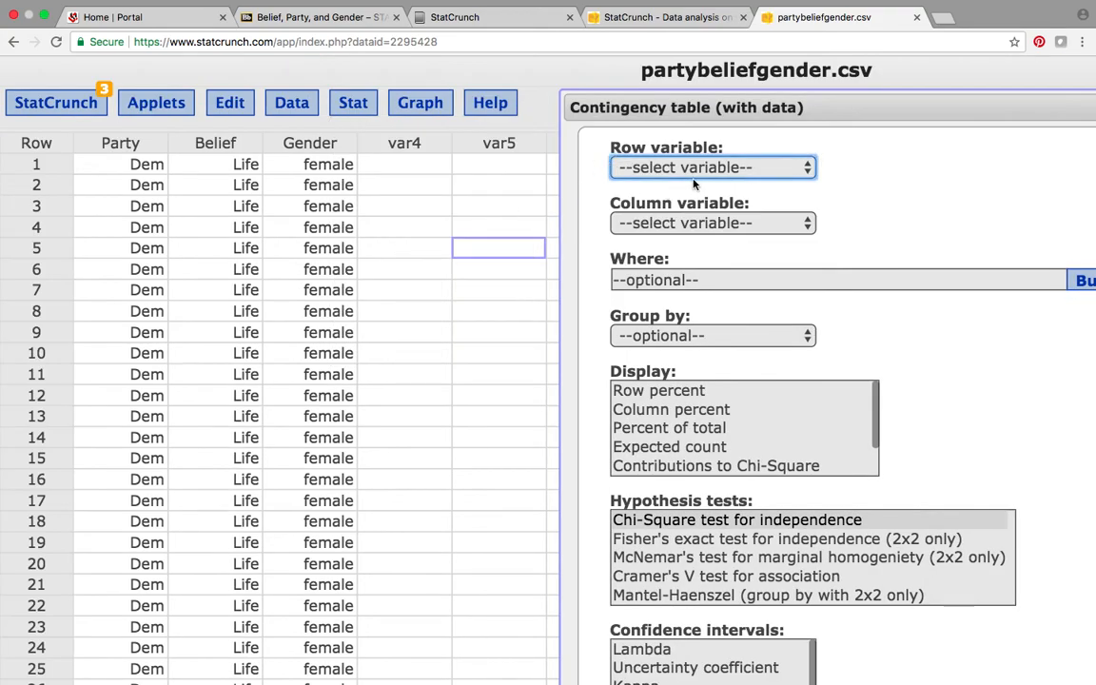
left_click_drag(751, 111, 456, 65)
left_click(449, 135)
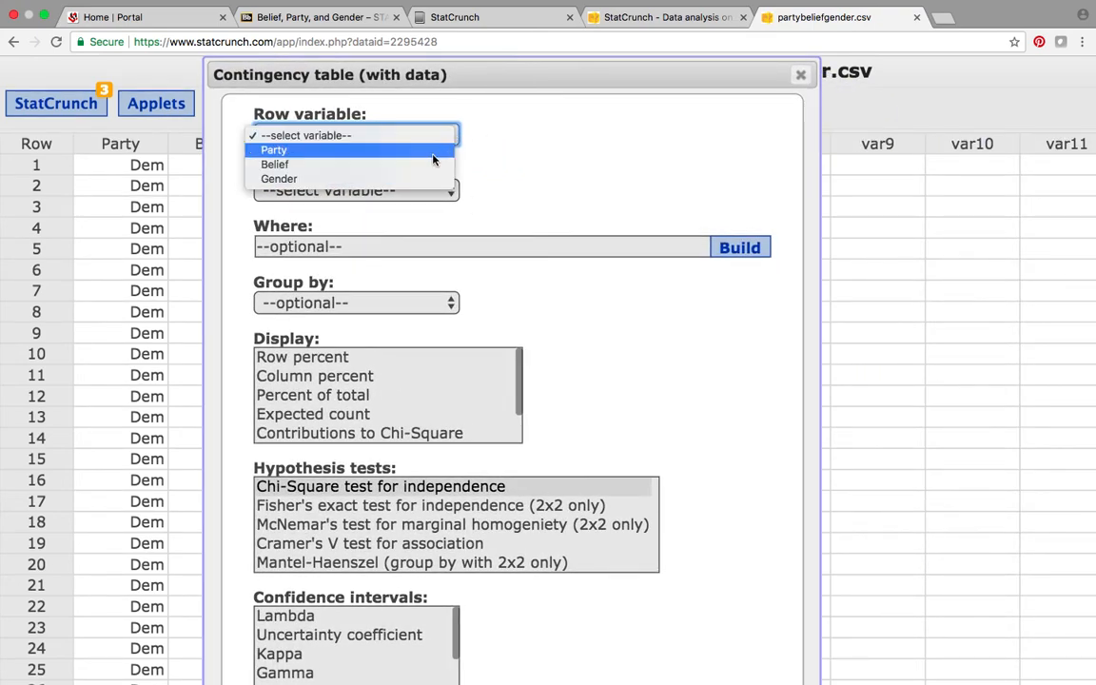
left_click(427, 179)
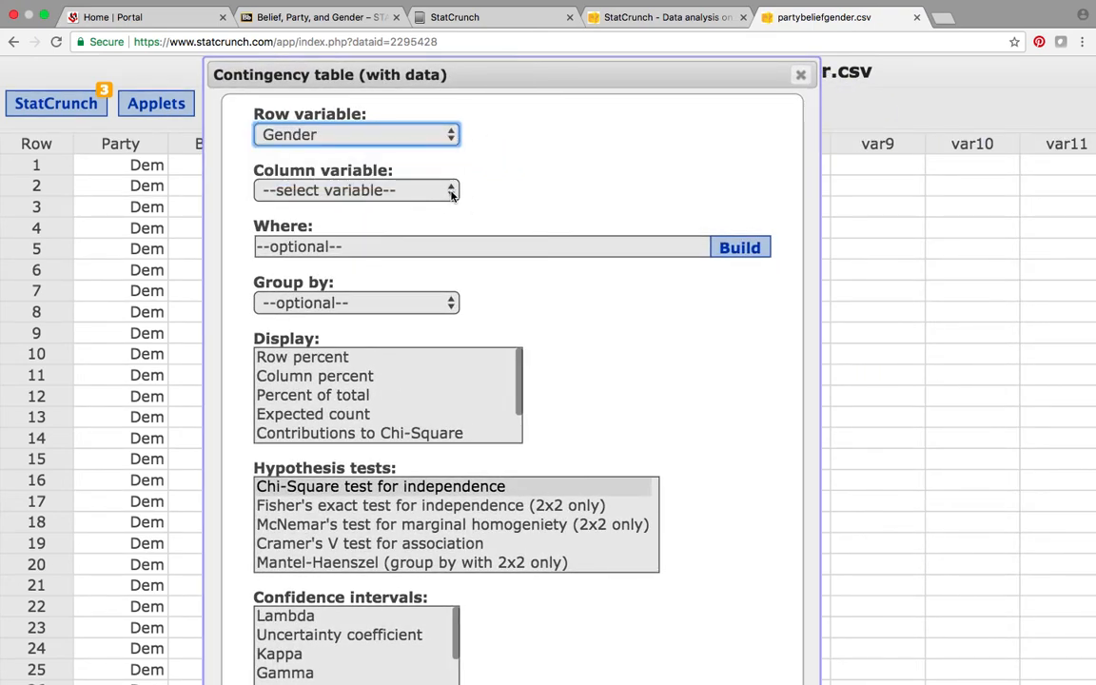
left_click(426, 192)
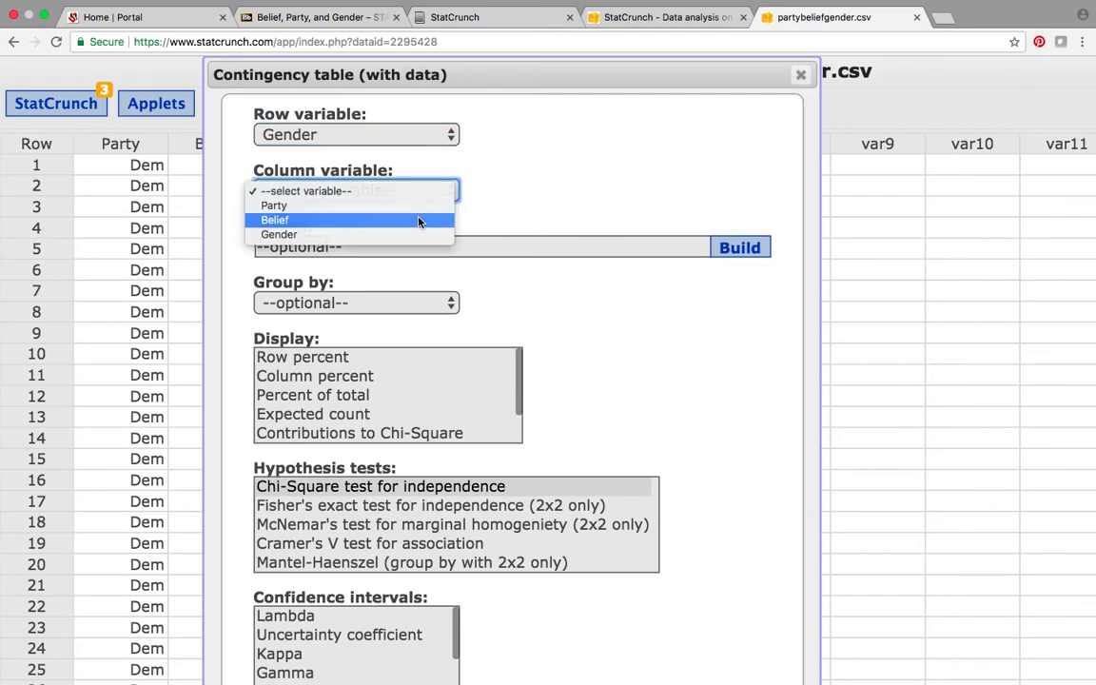
left_click(419, 222)
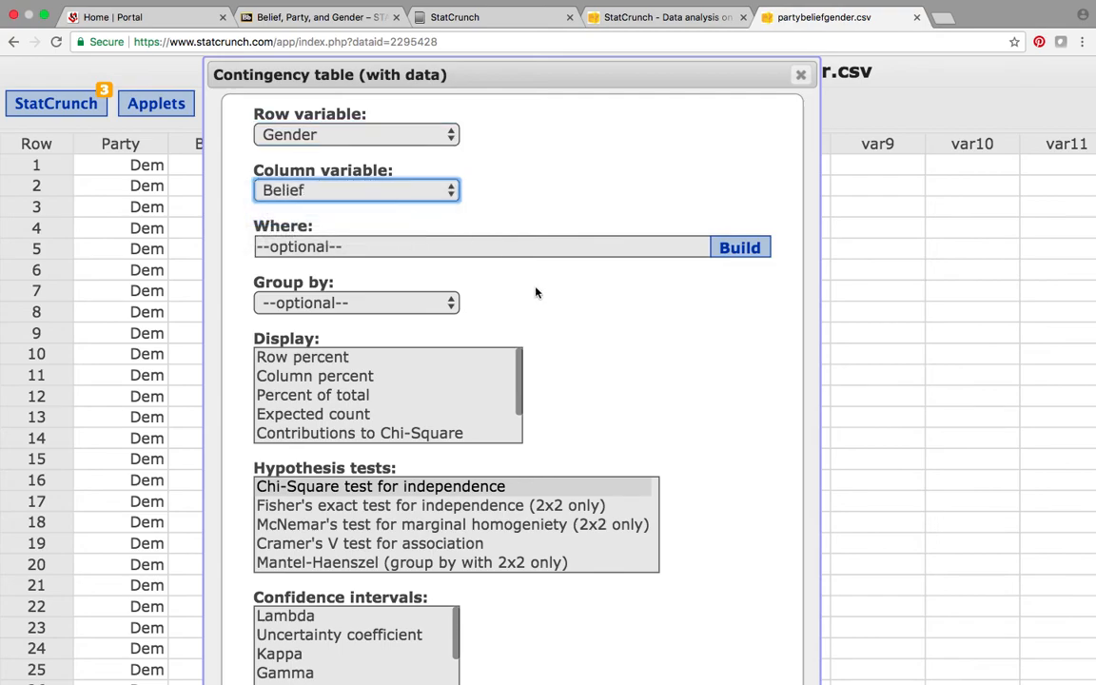
Display row percent, column percent and percent of total in the Gender by Belief contingency table, and compute it
left_click(326, 359)
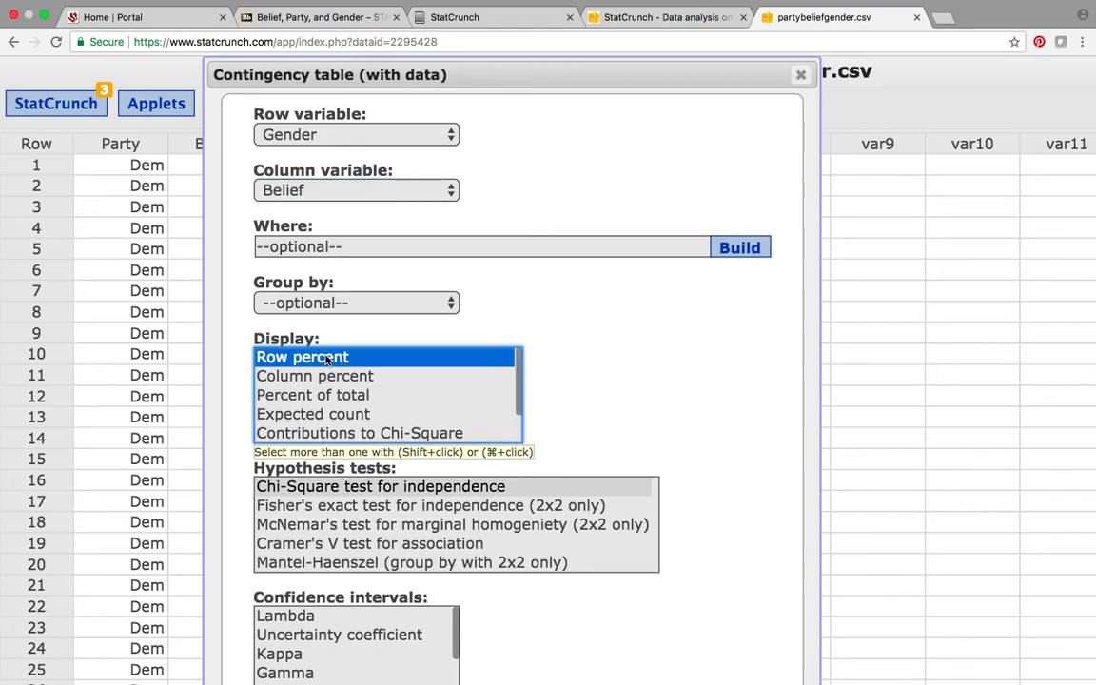
left_click(321, 377, "super")
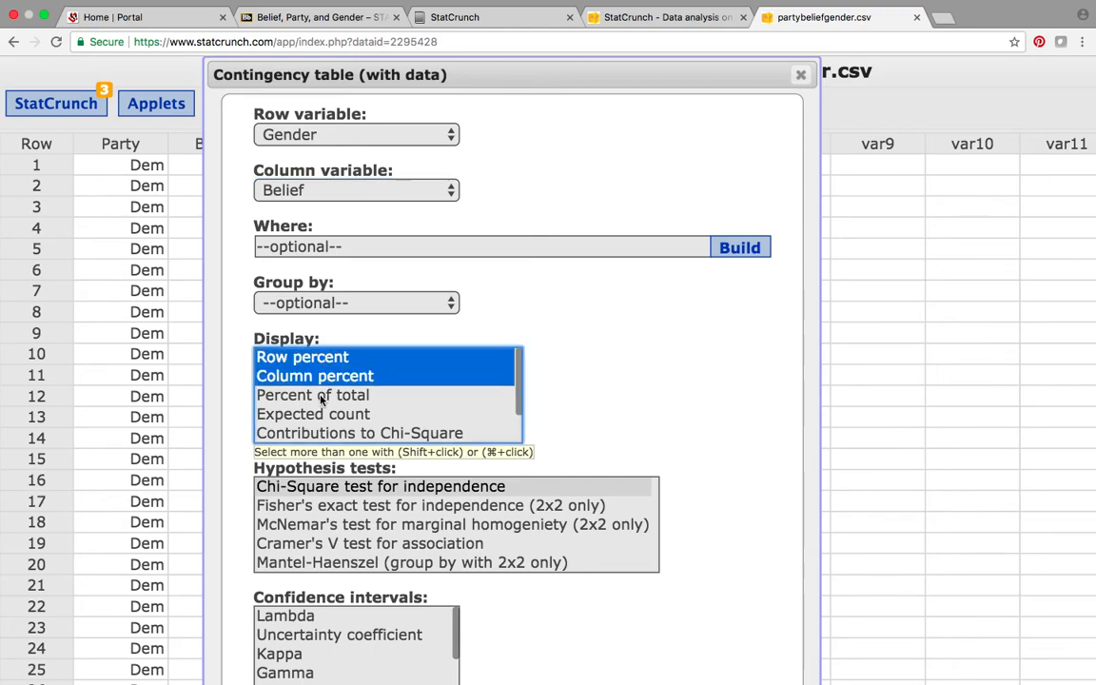
left_click(321, 398, "super")
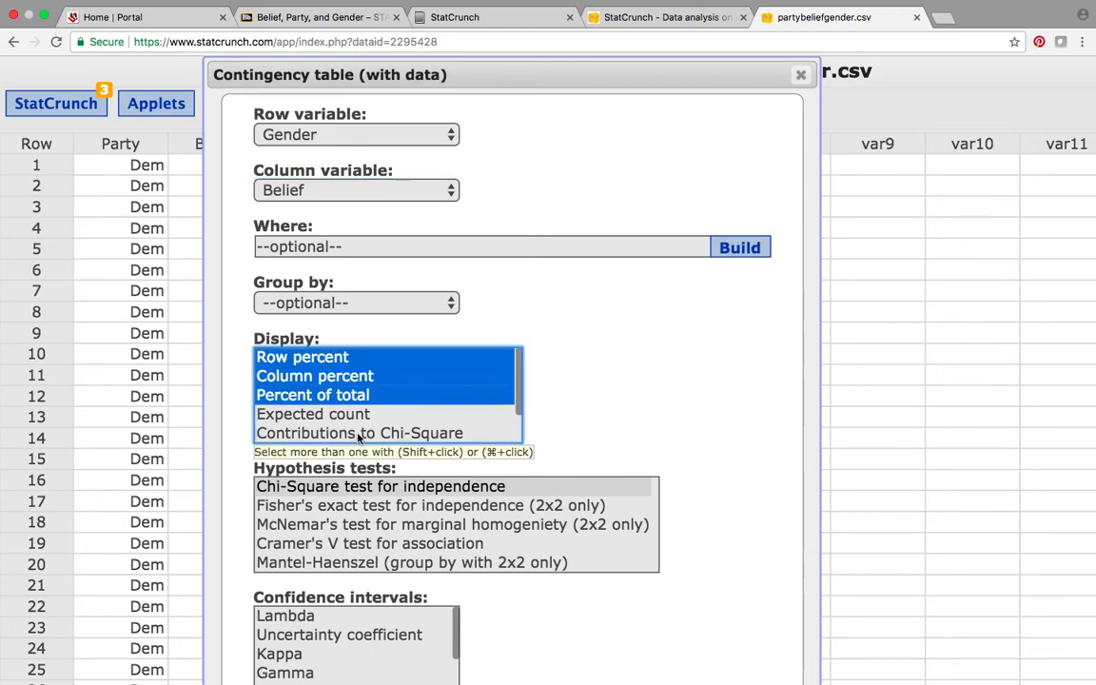
scroll(738, 397, "down", 2)
scroll(738, 397, "down", 5)
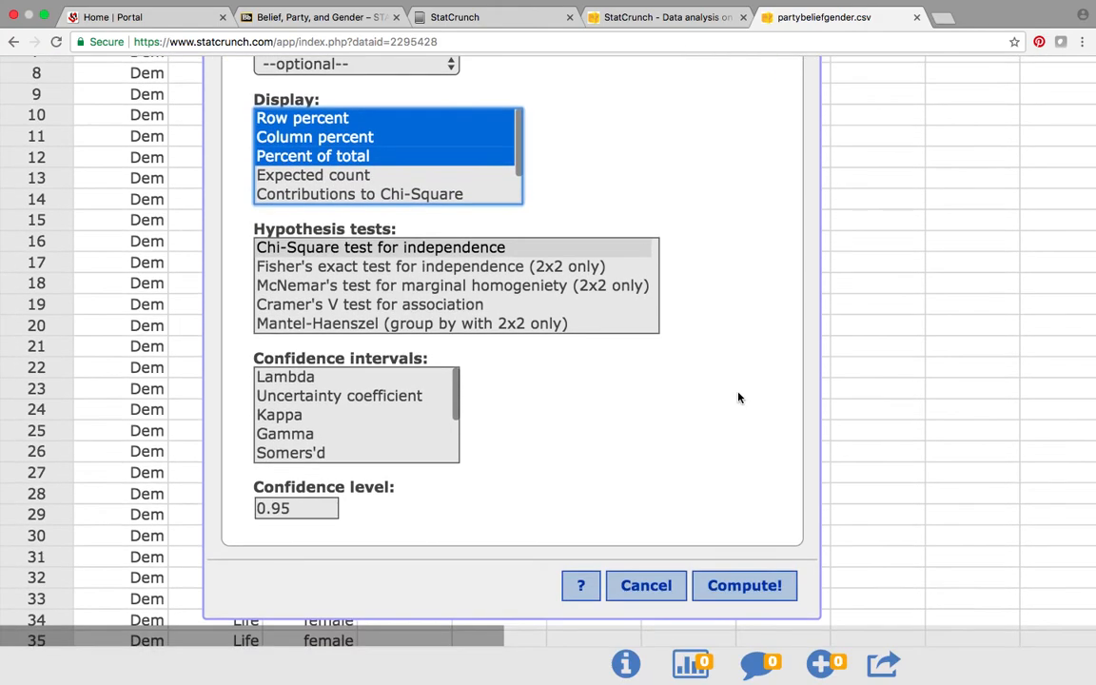
left_click(744, 586)
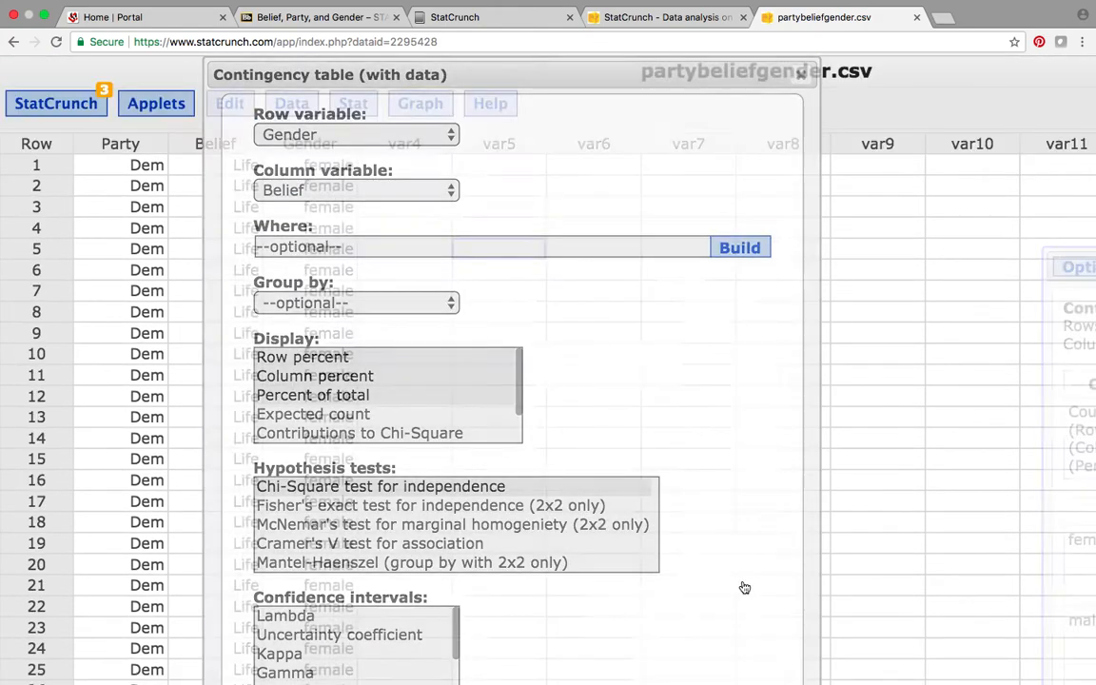
Bring the Gender by Belief contingency results fully into view, review the percentages and Chi-Square test, and close them
scroll(762, 382, "down", 1)
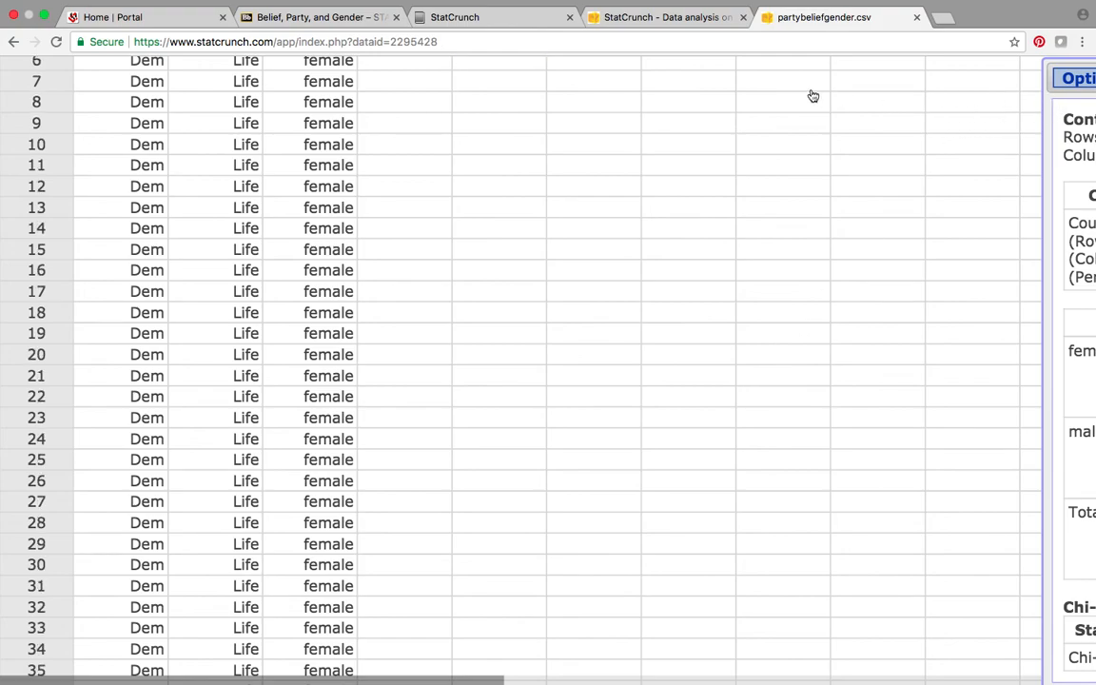
left_click_drag(1061, 67, 578, 82)
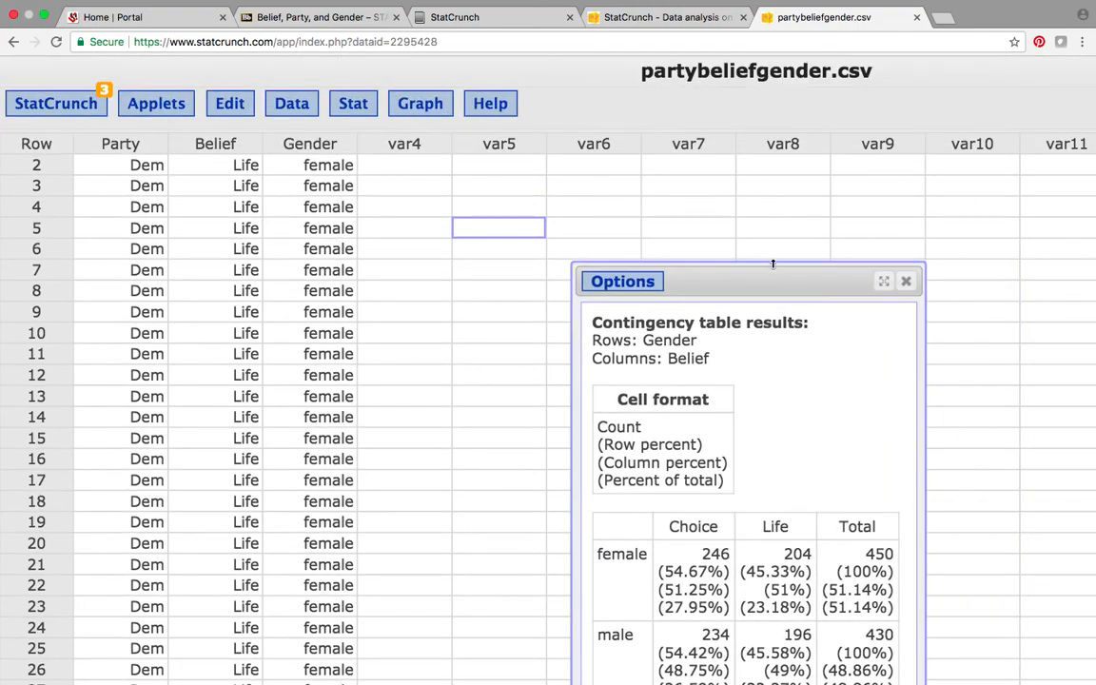
left_click_drag(765, 277, 562, 67)
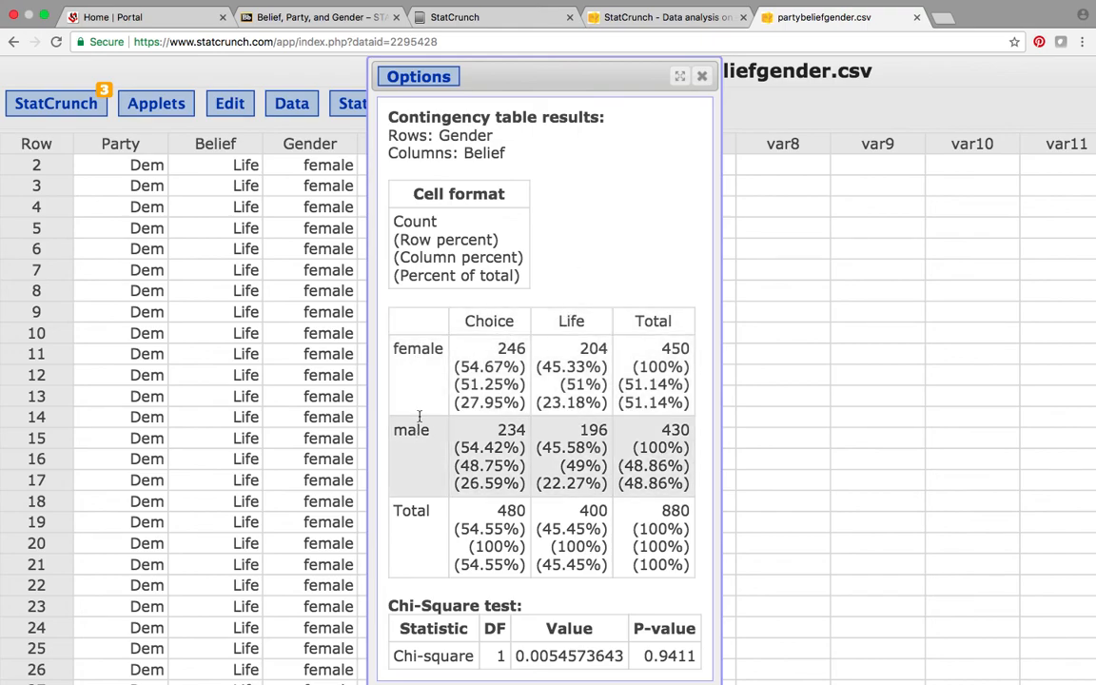
left_click(704, 76)
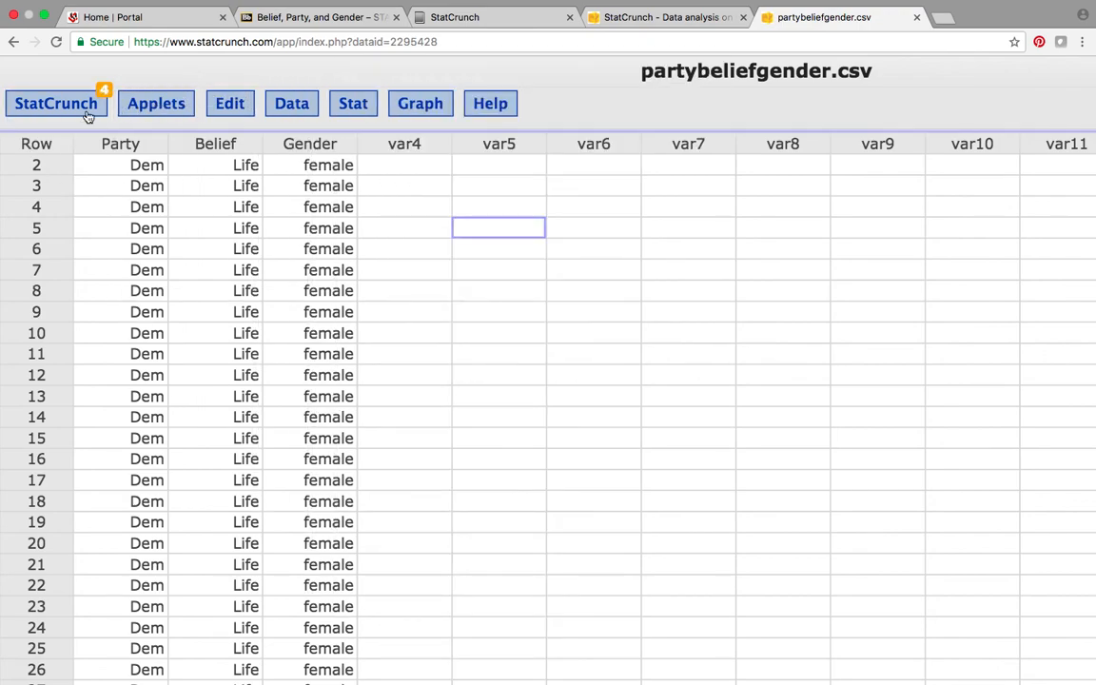
Reopen the hidden Party by Belief contingency table result, review it, and close it again
left_click(80, 111)
mouse_move(103, 174)
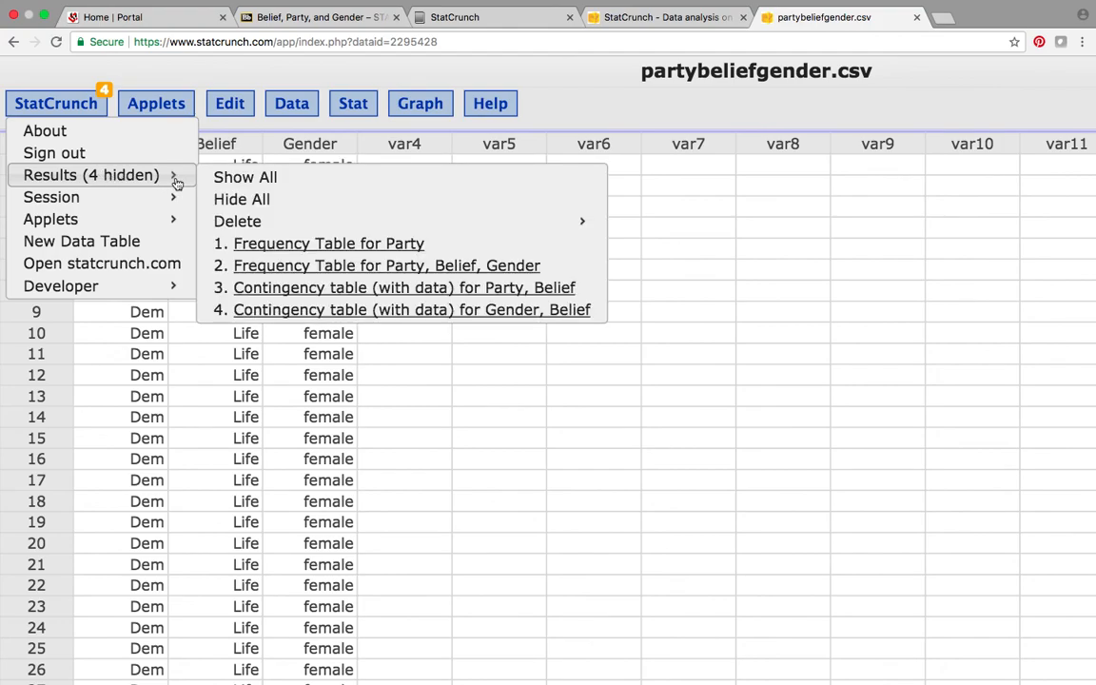
left_click(337, 285)
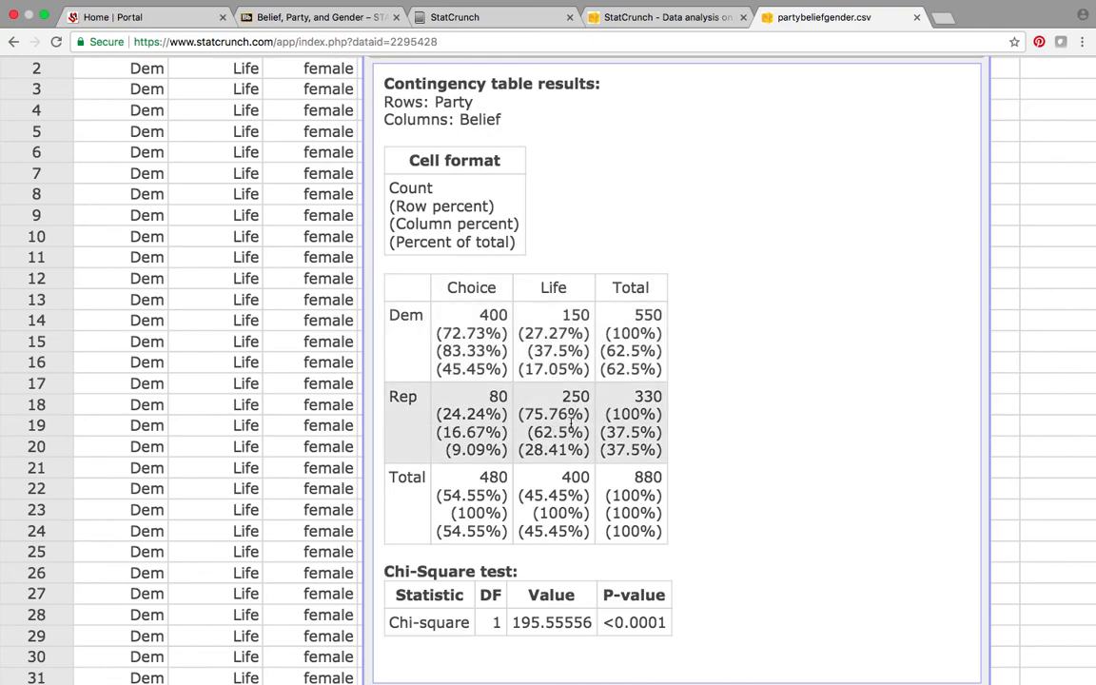
scroll(811, 304, "up", 2)
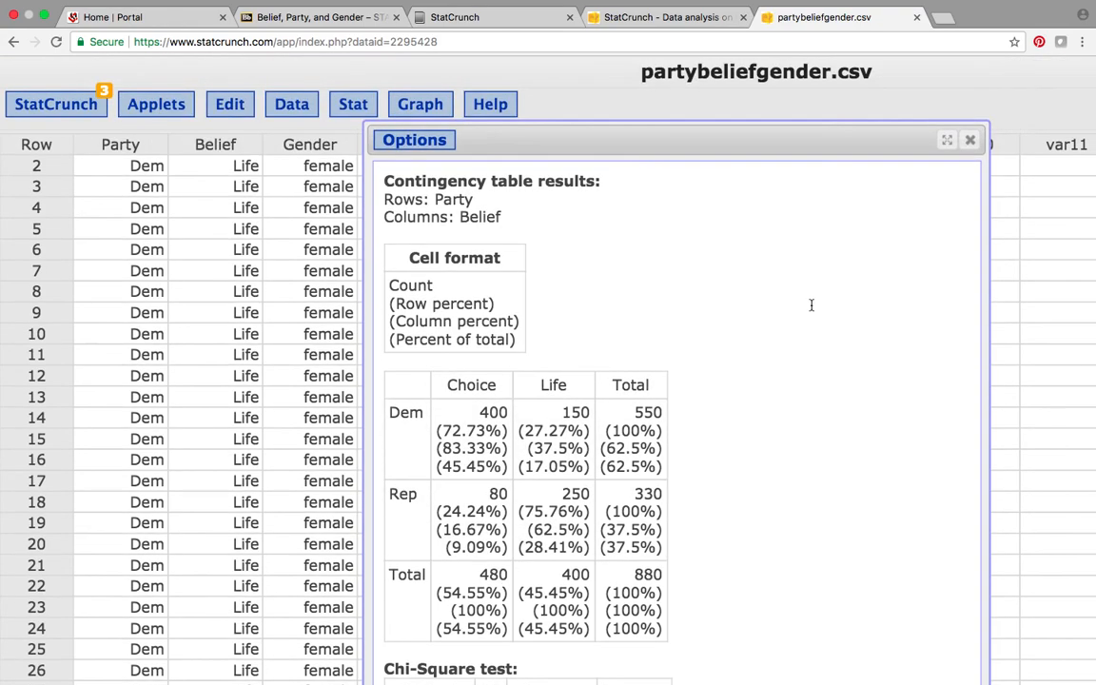
left_click(970, 143)
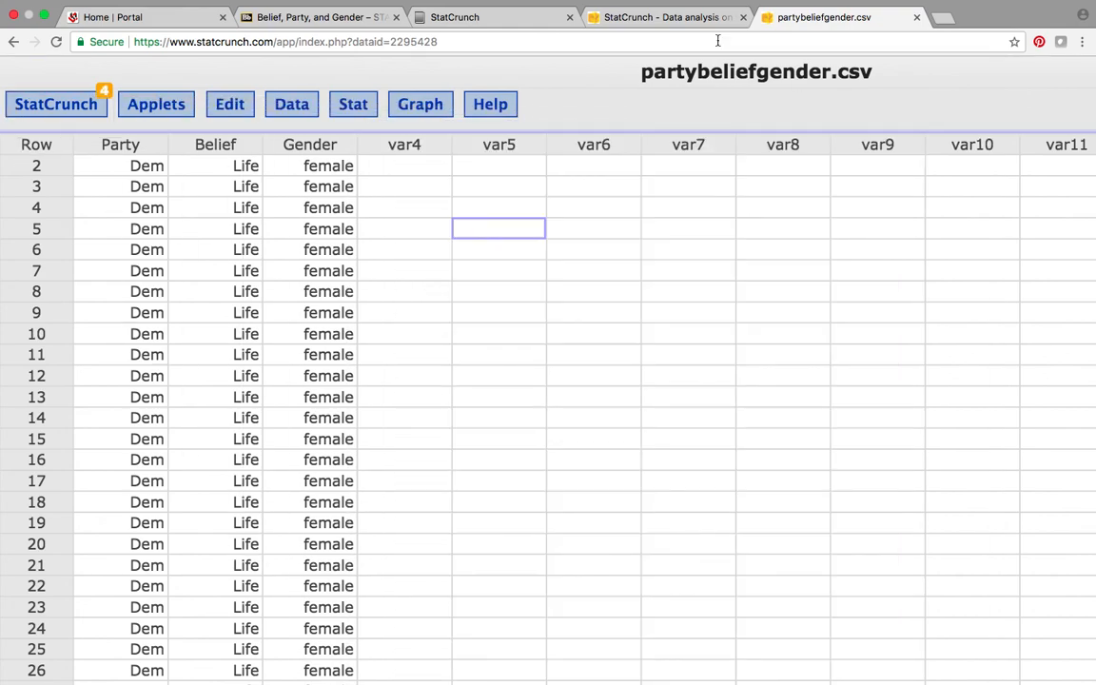
Switch to the MyStatLab course, look over the Assignment Manager and the Course Tools Gradebook, and return to the course's main menu
left_click(633, 17)
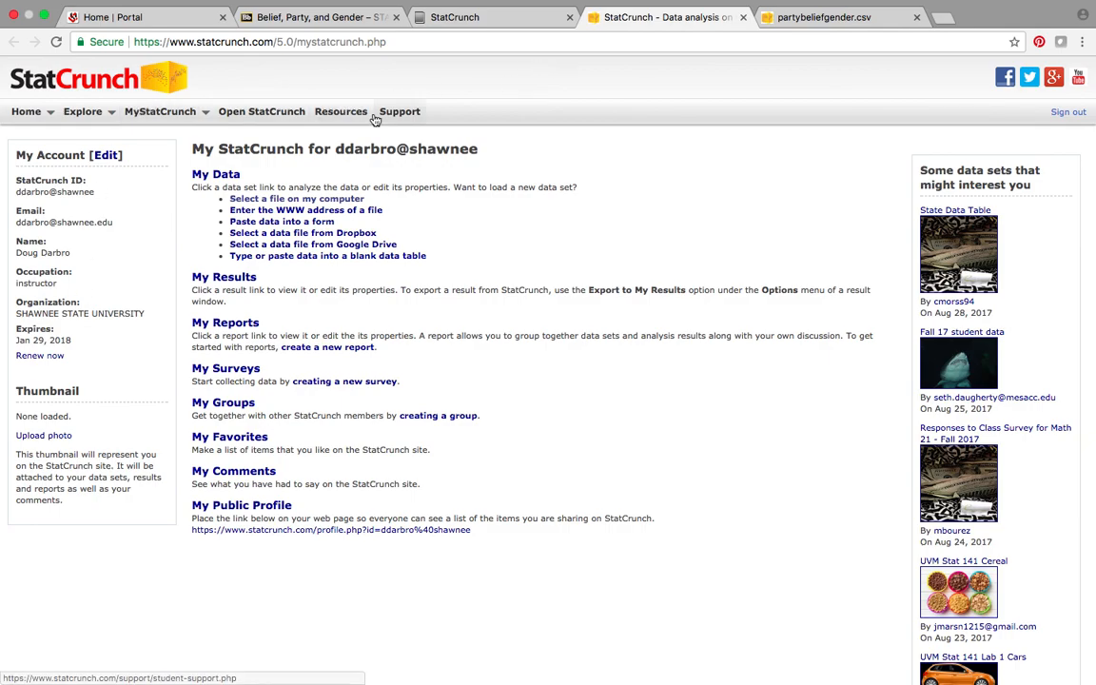
left_click(454, 17)
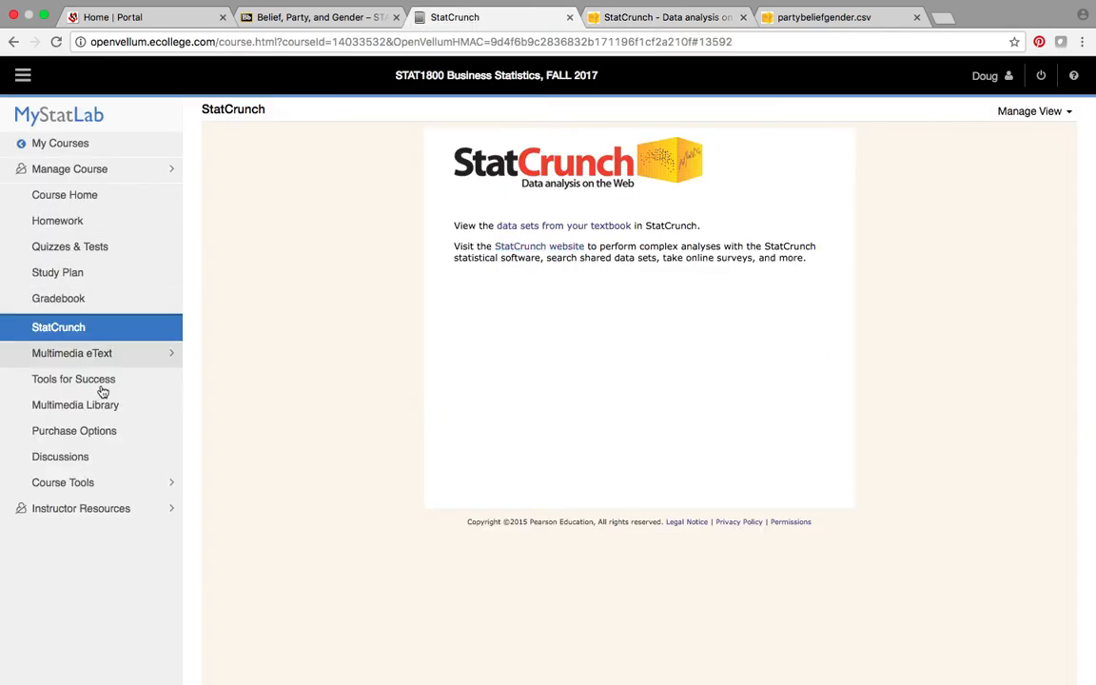
left_click(87, 484)
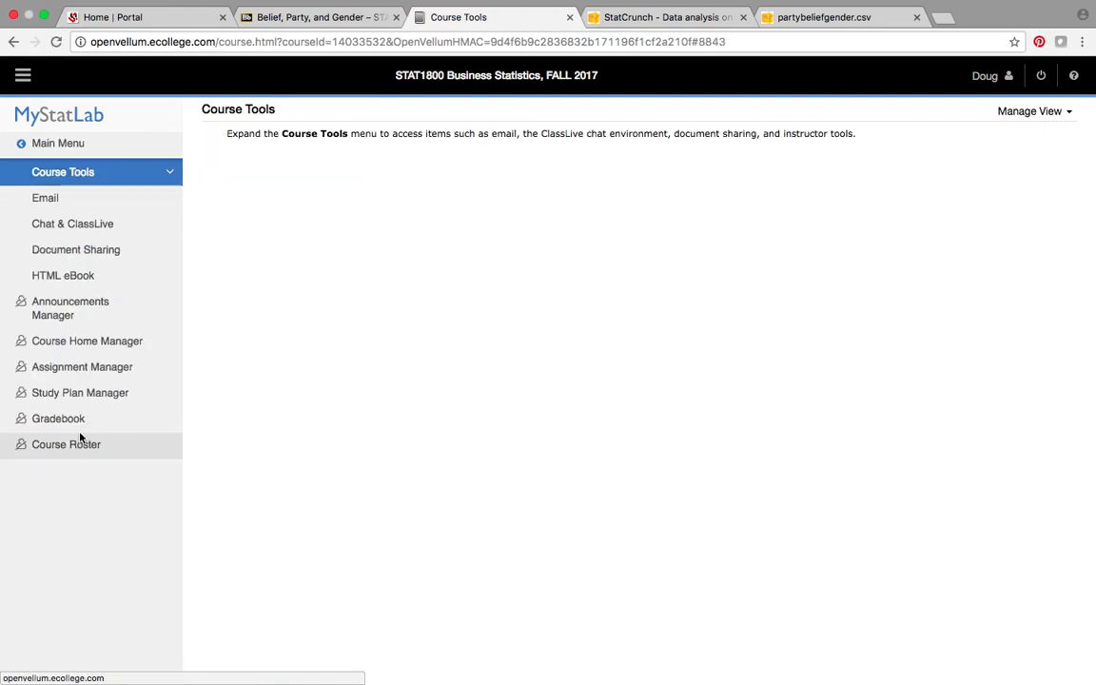
left_click(88, 368)
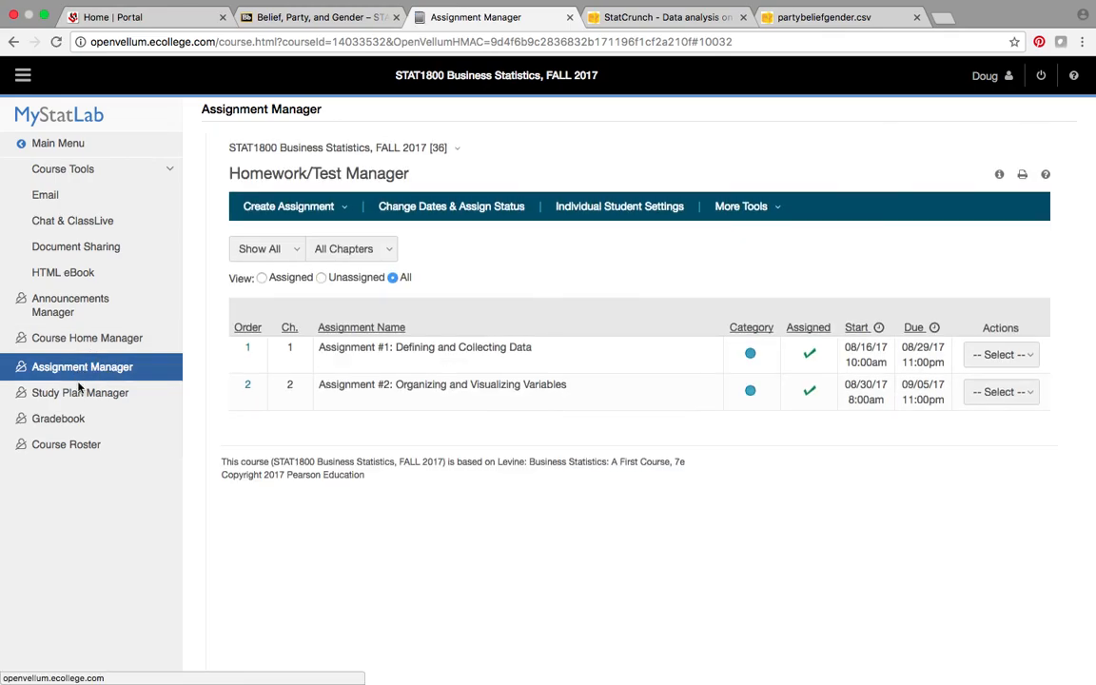
left_click(63, 421)
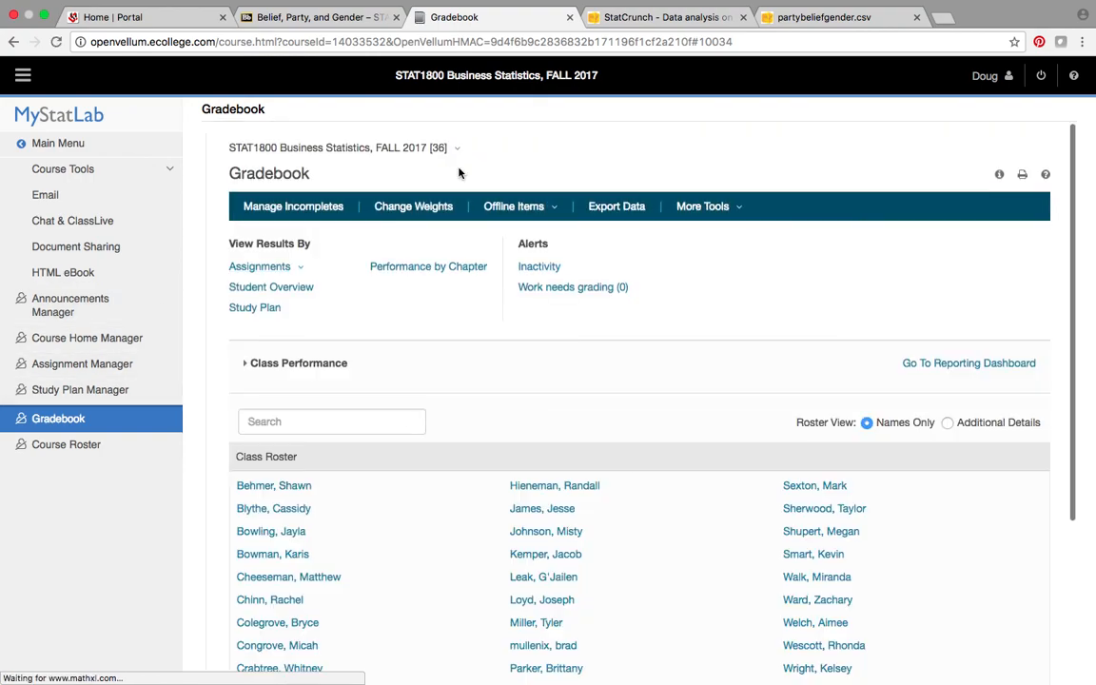
left_click(82, 145)
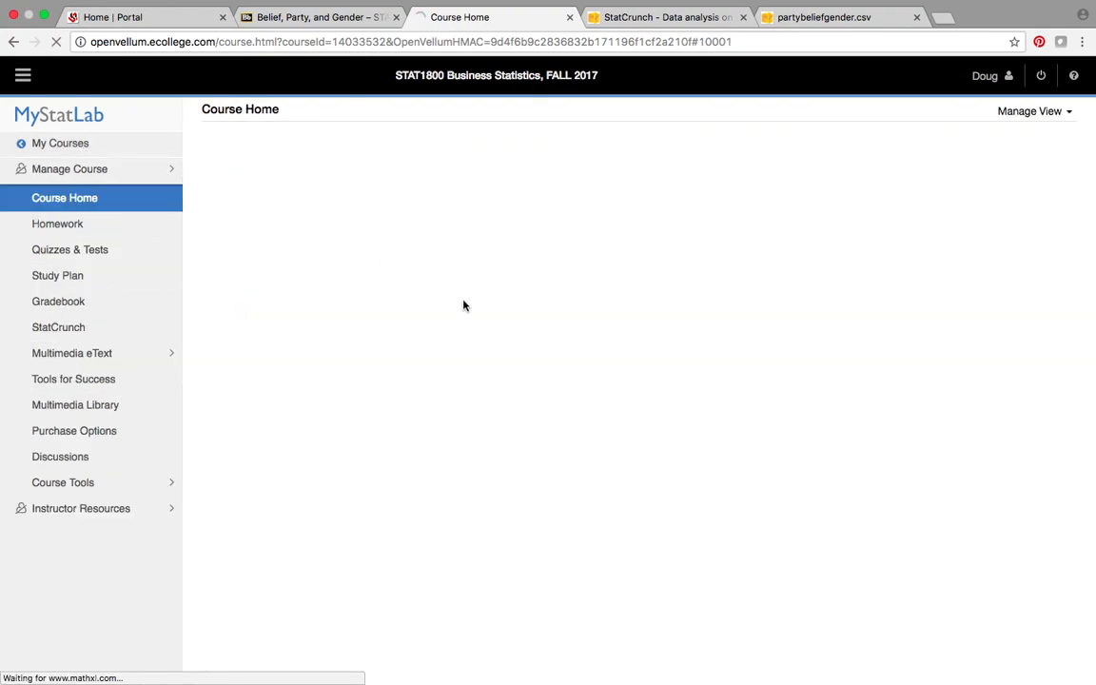